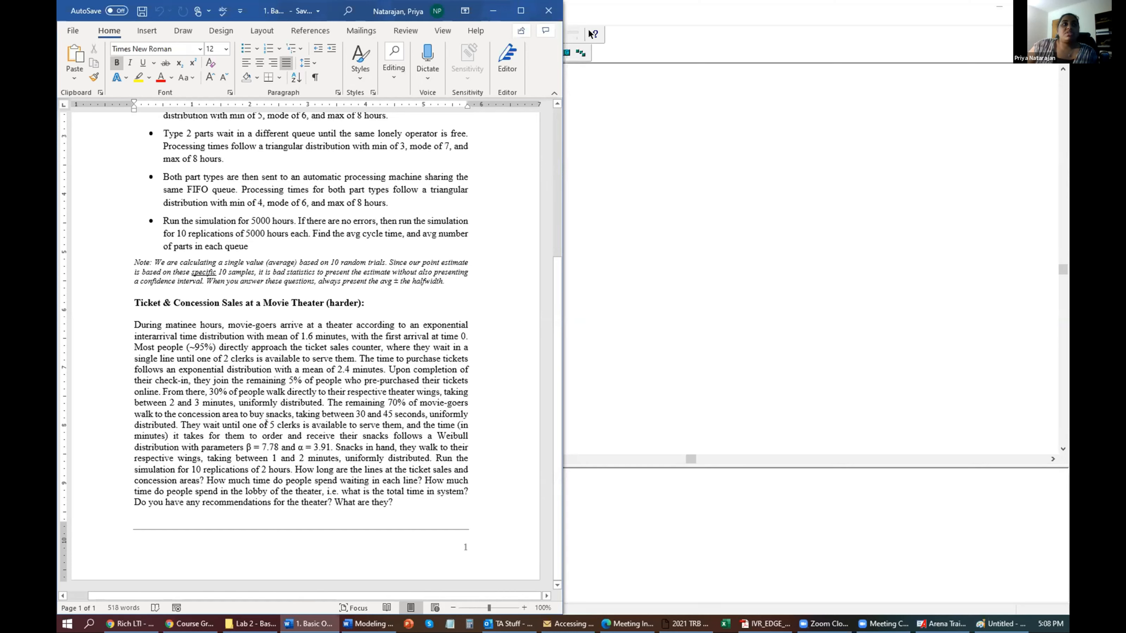
Snap the Arena window with blank Model3 to the right half beside the Word assignment.
scroll(331, 412, up, 5)
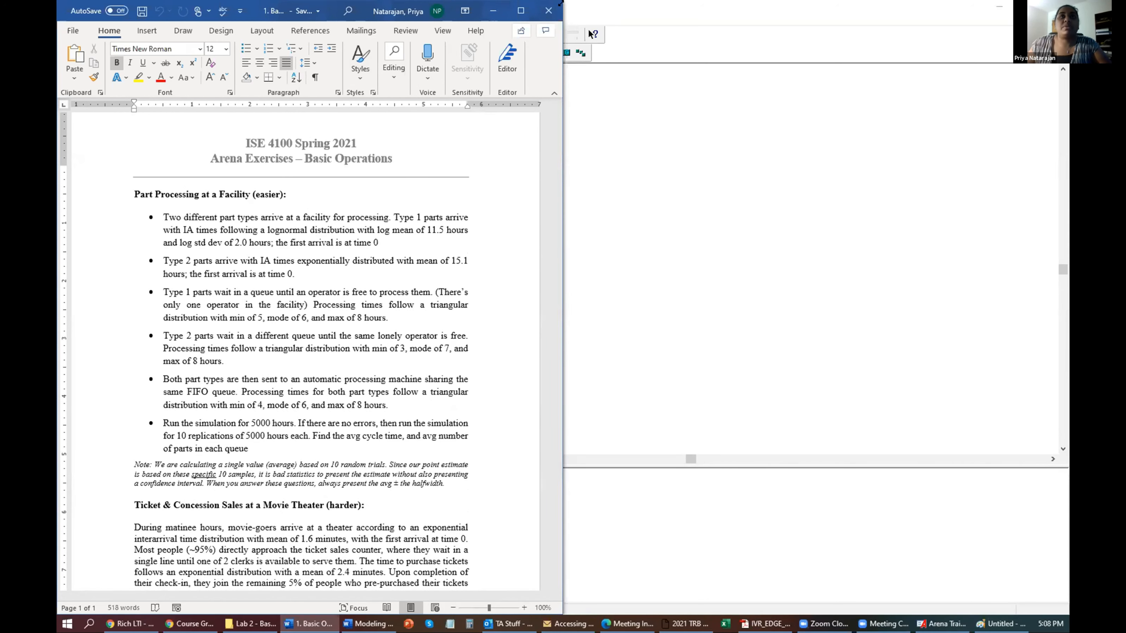
click(590, 13)
drag(591, 13, 1068, 143)
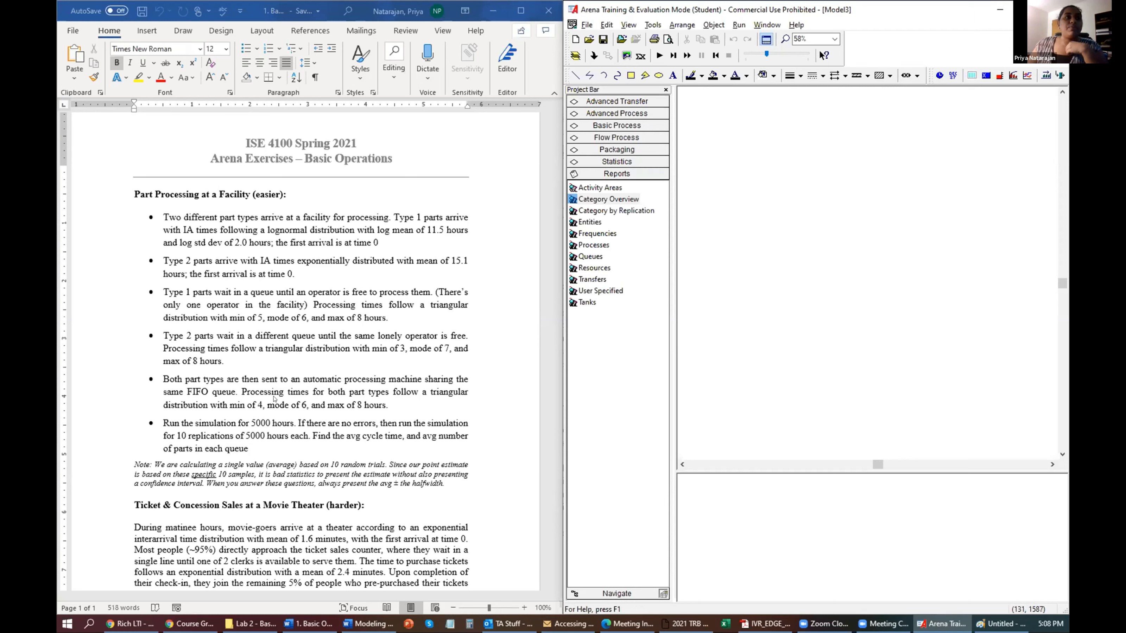
Place a Create module from the Basic Process panel onto the Model3 canvas.
scroll(261, 388, down, 1)
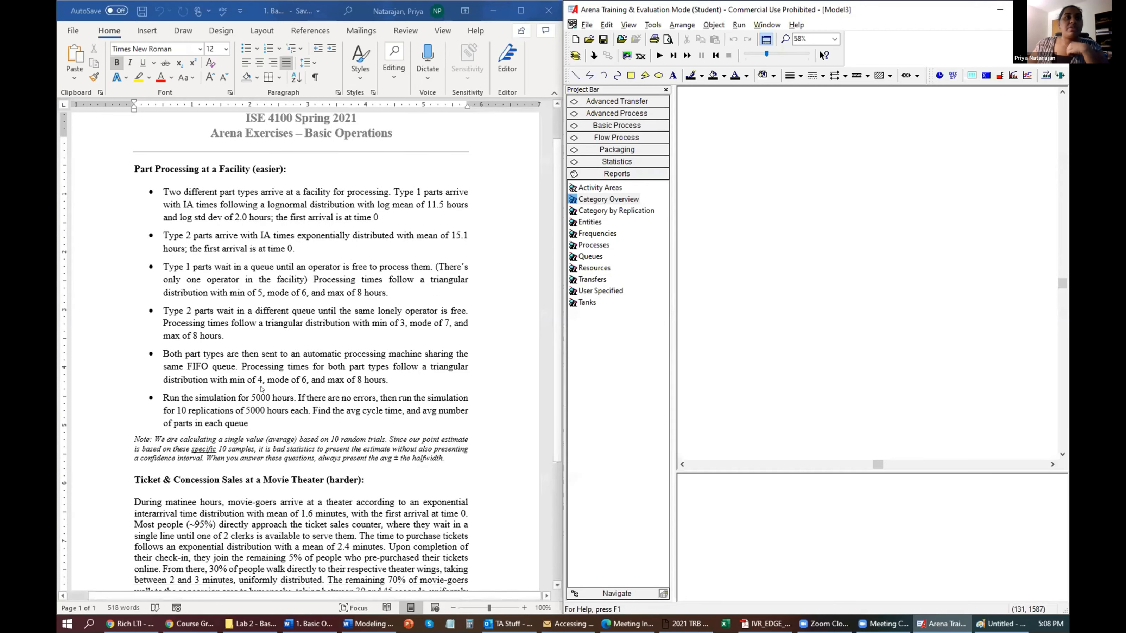
scroll(318, 391, down, 3)
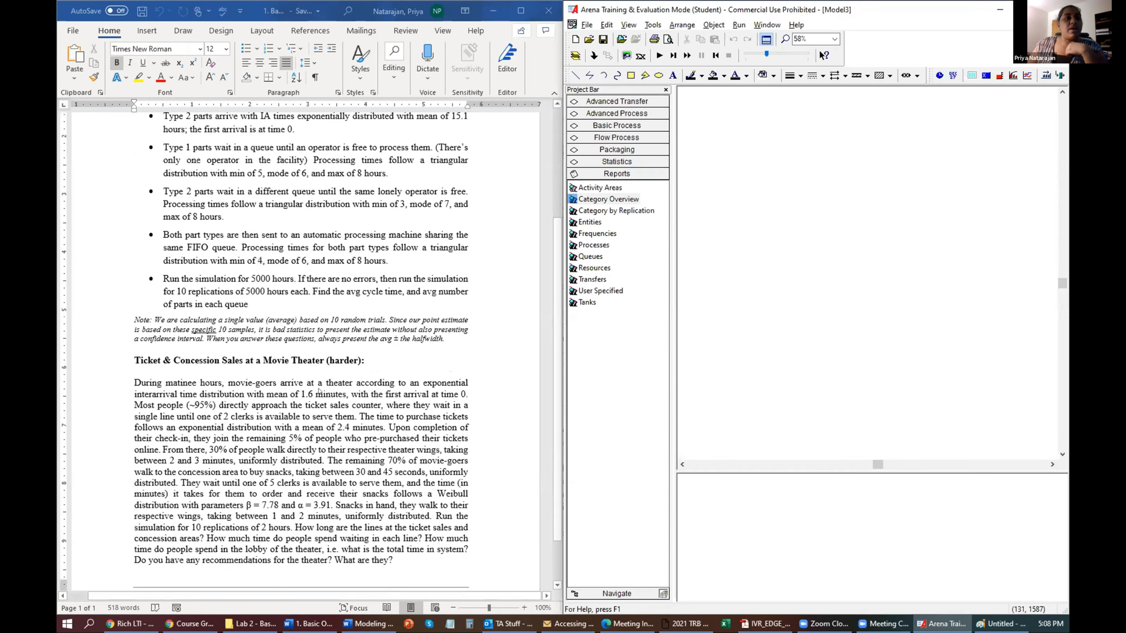
scroll(319, 390, down, 1)
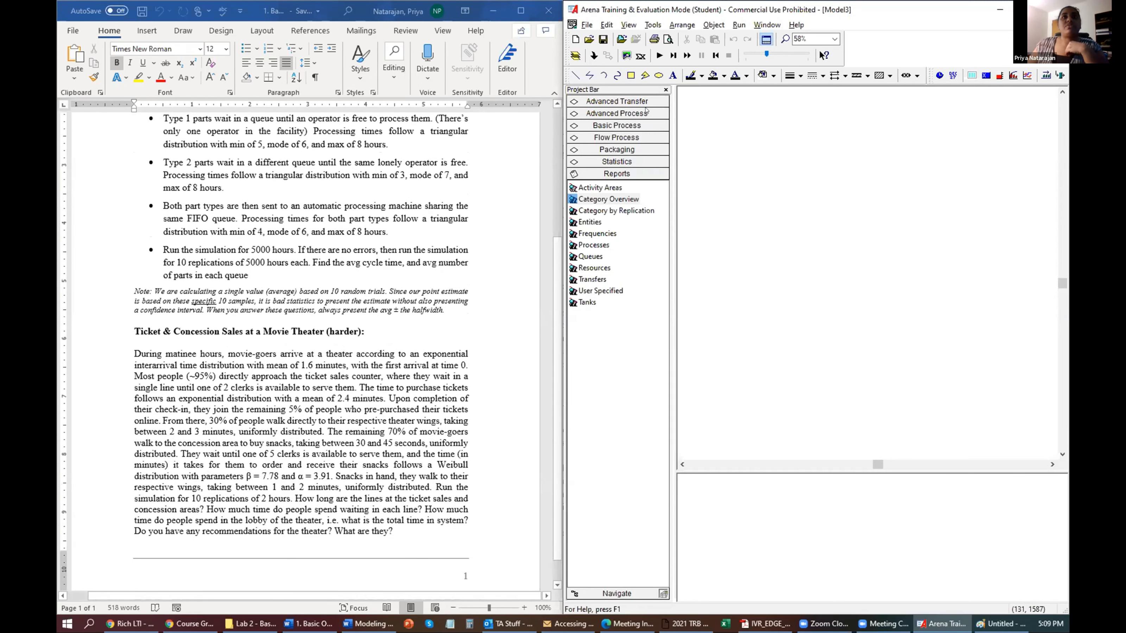
click(637, 125)
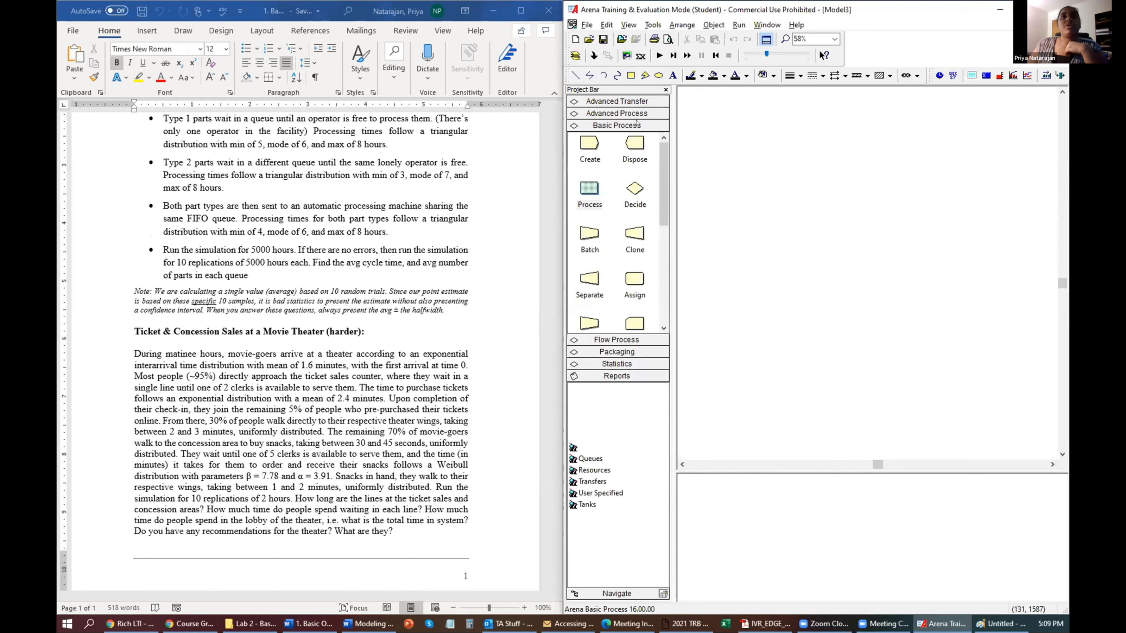
click(589, 142)
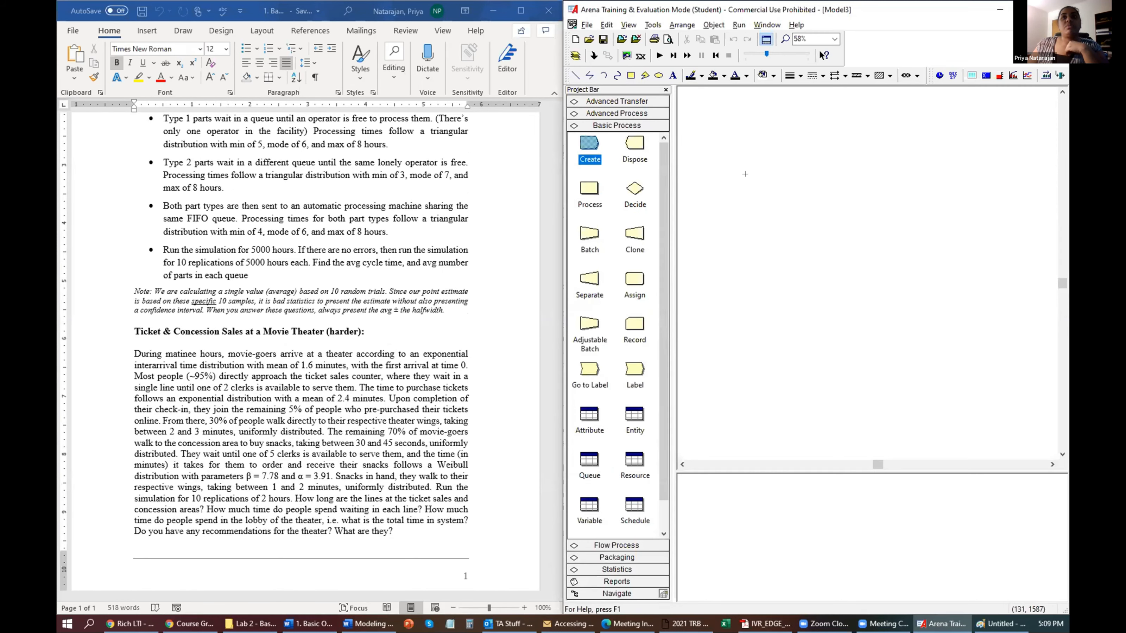
click(765, 165)
double_click(761, 173)
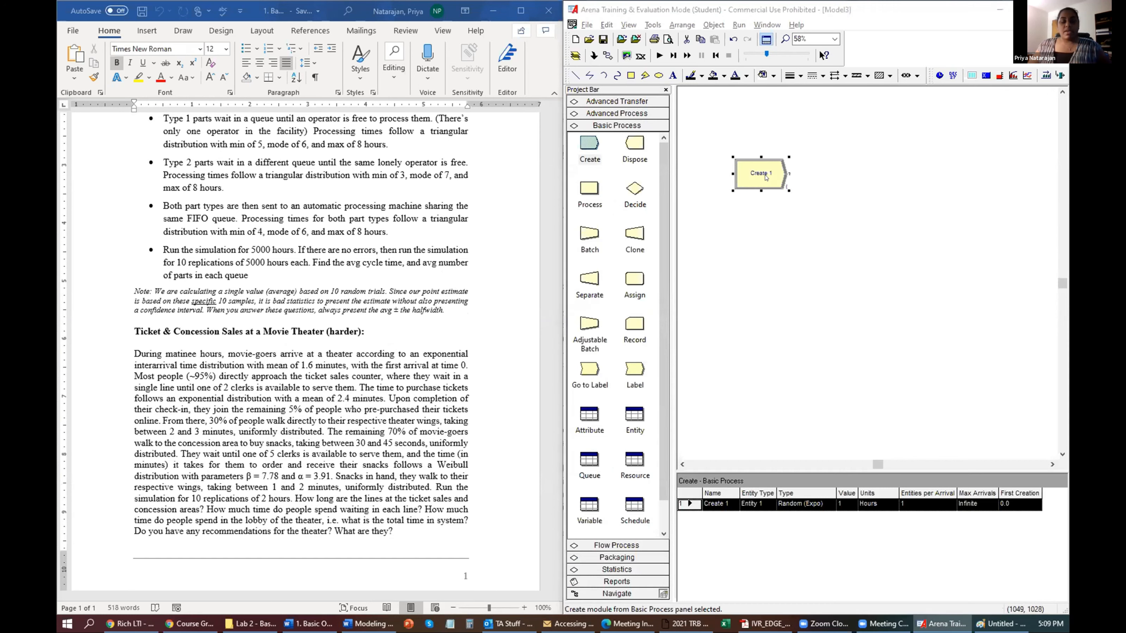
Name it 'Movie Goers Arrive' with entity type Customers and arrivals every 1.6 minutes.
text(Movie)
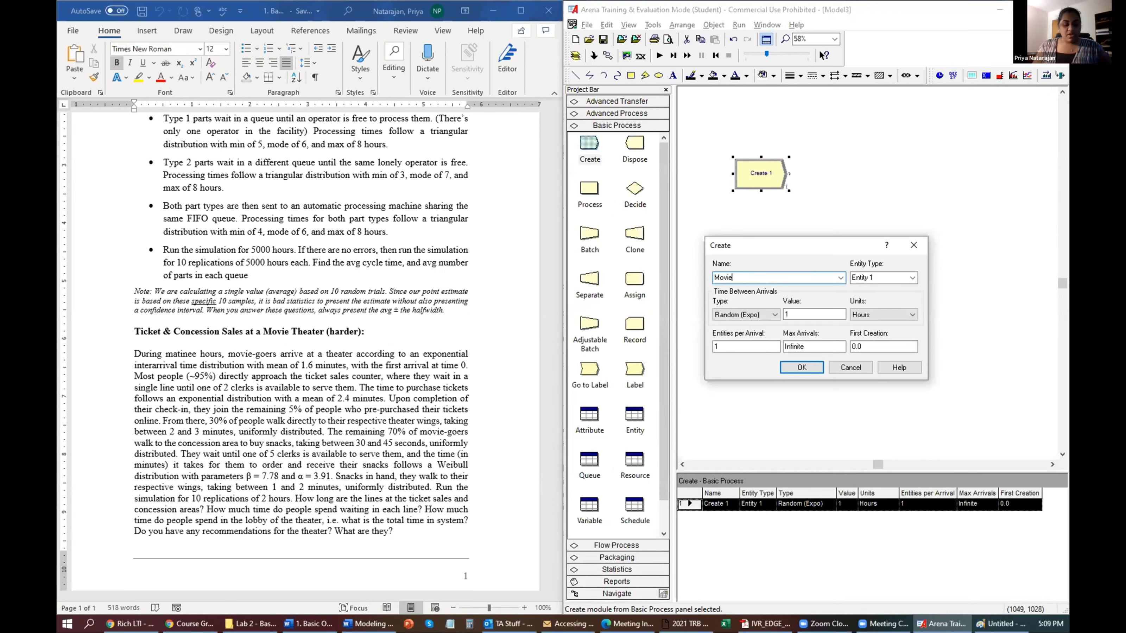
text(-Goers A)
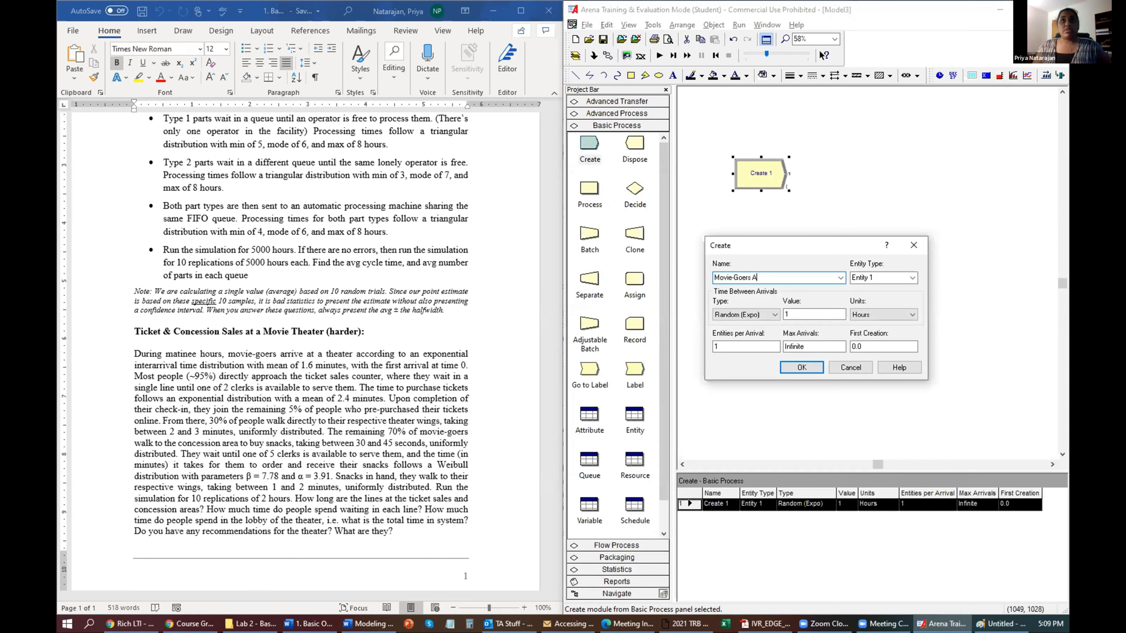
text(rrive)
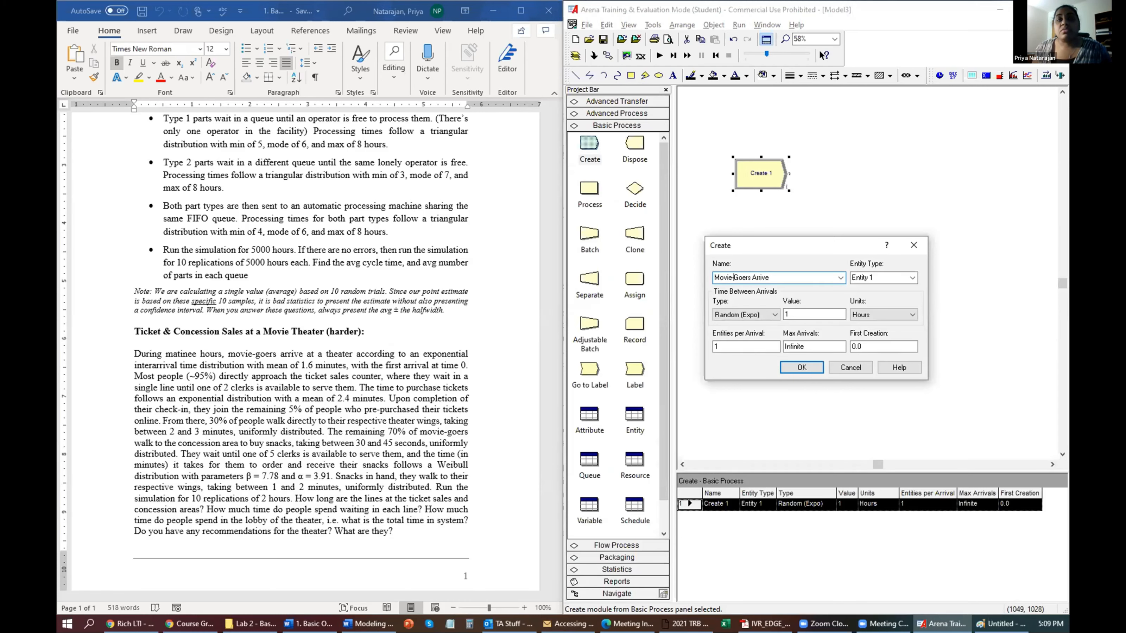
key(BackSpace)
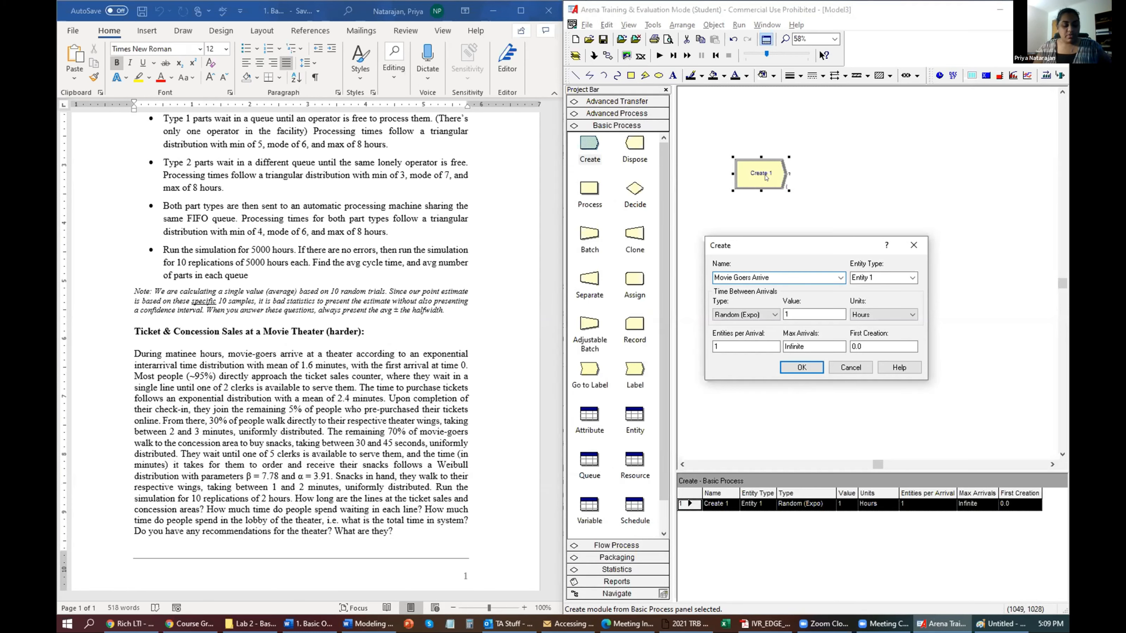
key(Tab)
text(Customers)
key(Tab)
key(Tab)
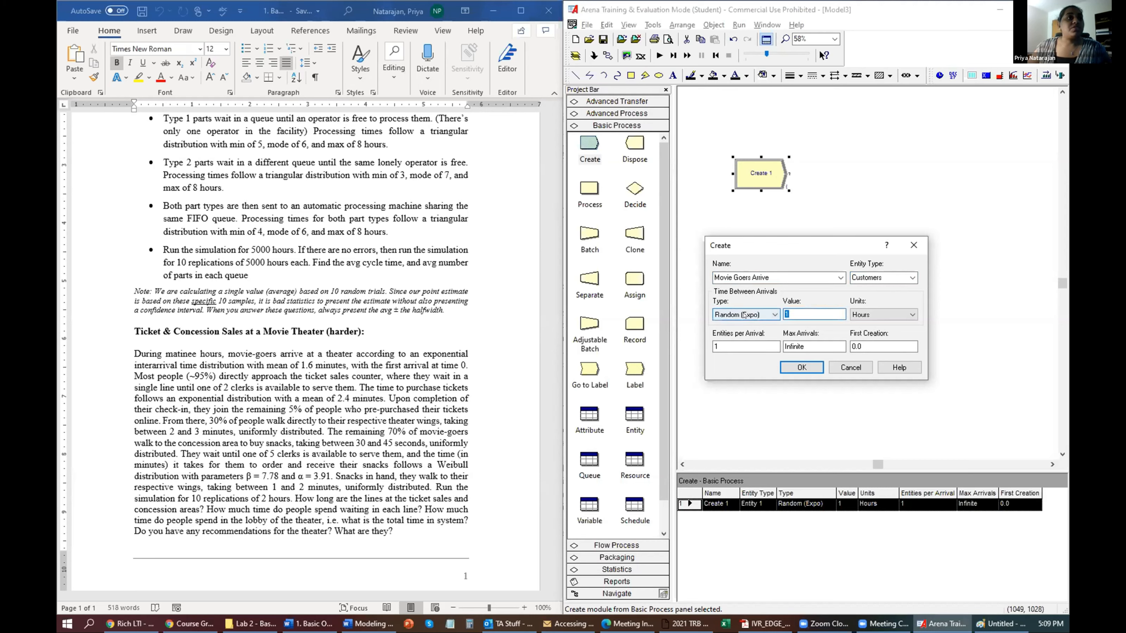
text(1.6)
key(Tab)
key(m)
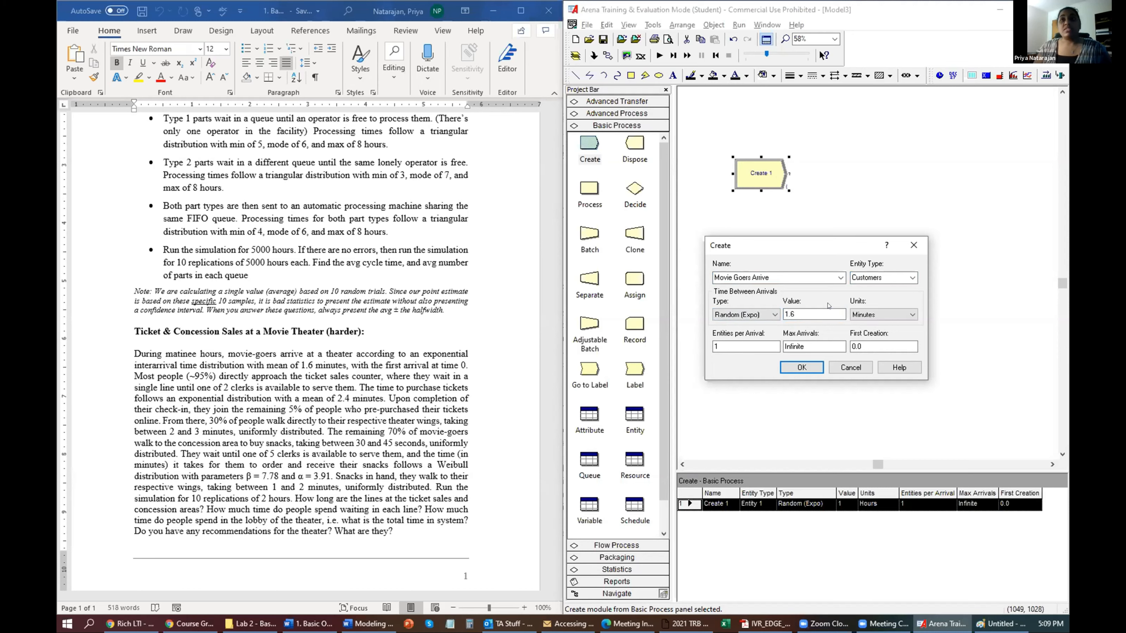
key(Tab)
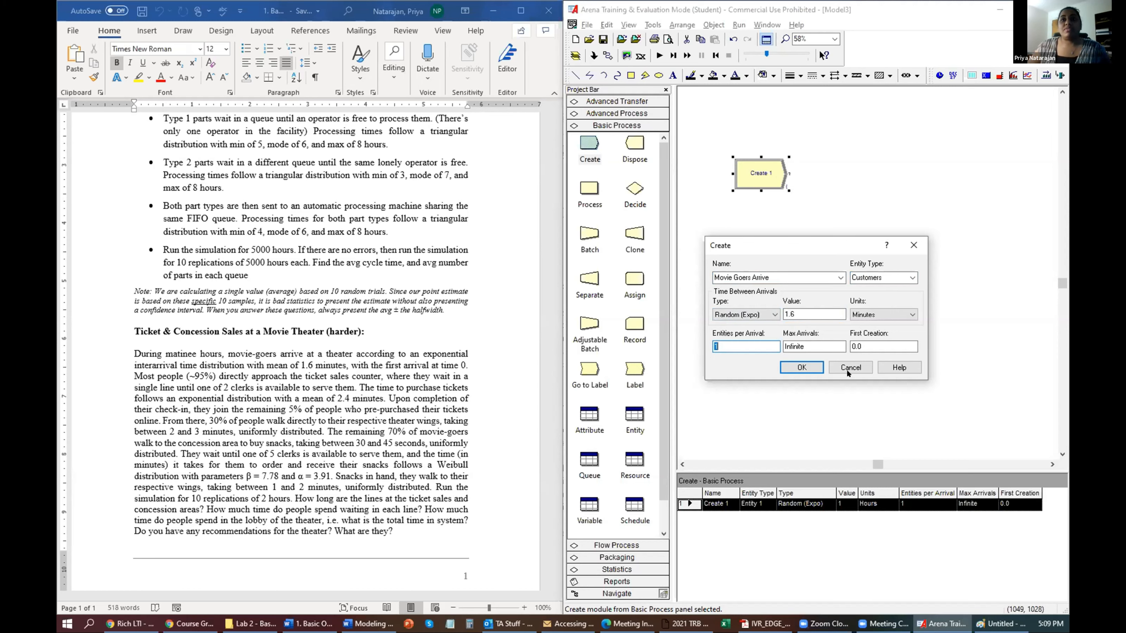
key(Tab)
key(Tab)
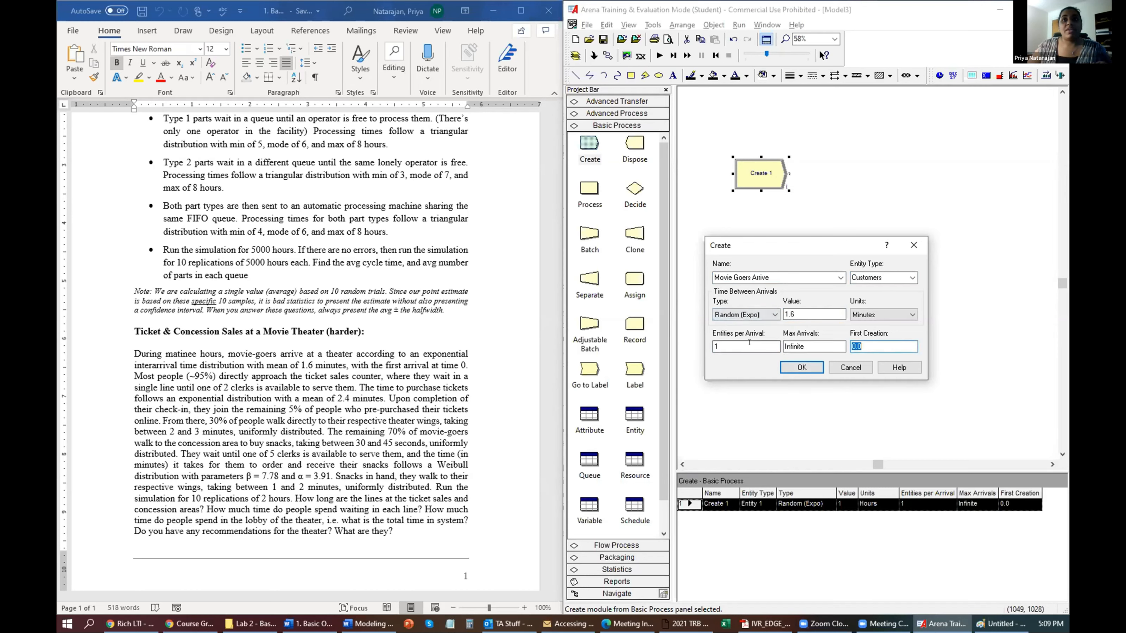
click(802, 367)
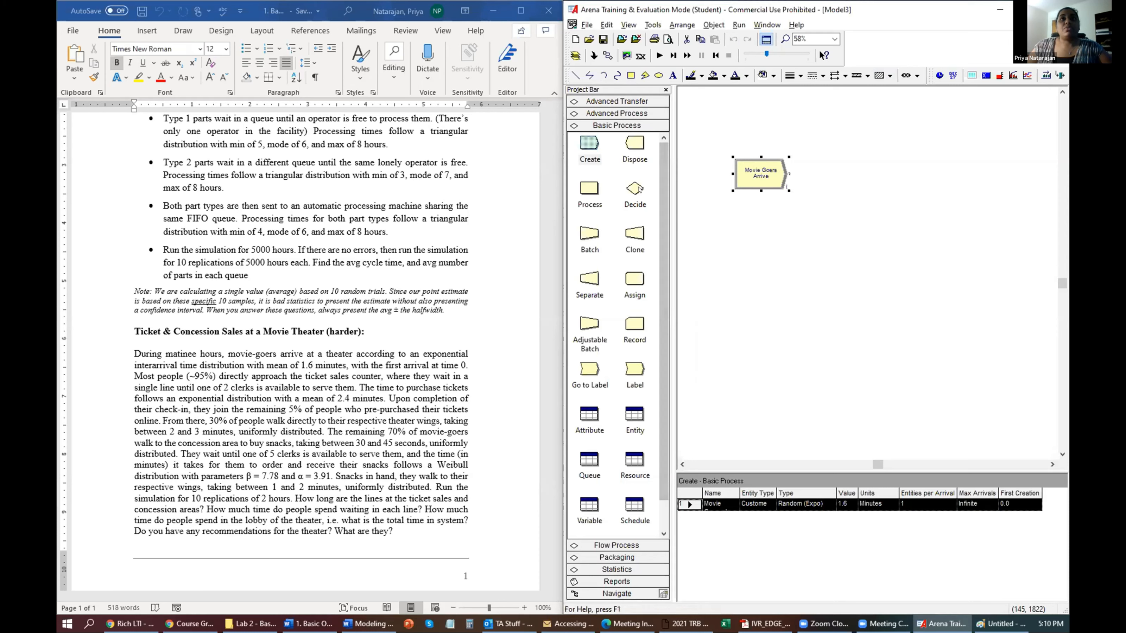
Add a Decide module after Movie Goers Arrive with Percent True set to 95.
drag(634, 188, 829, 176)
double_click(863, 178)
click(749, 296)
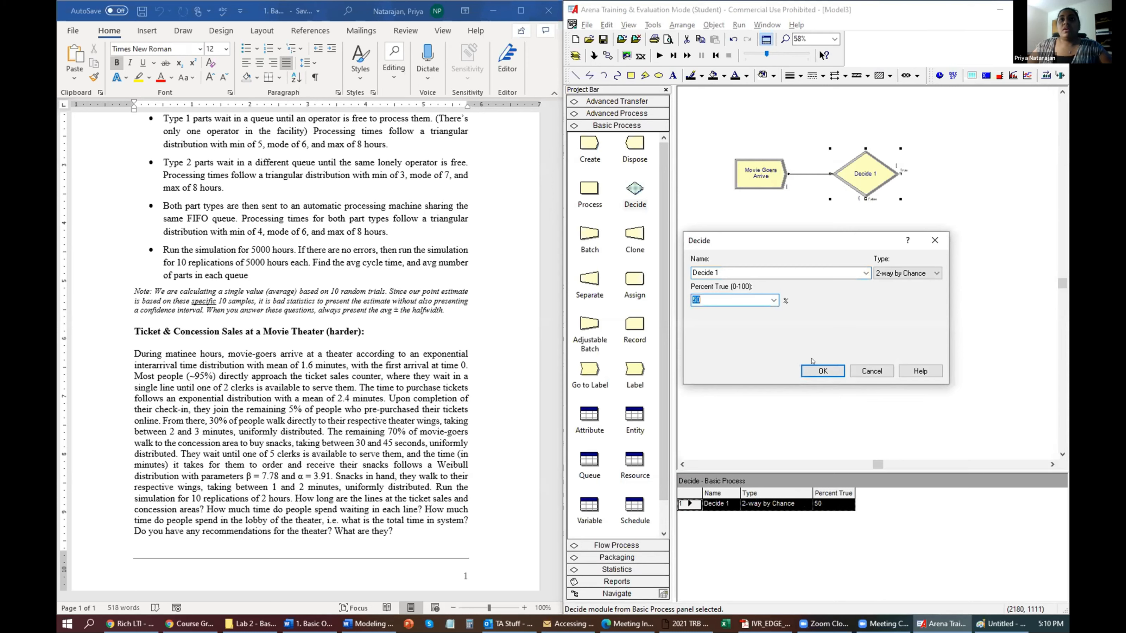
text(95)
Name the decision 'Purchase Tix?' and place a Process module to its right.
click(749, 275)
text(Pur)
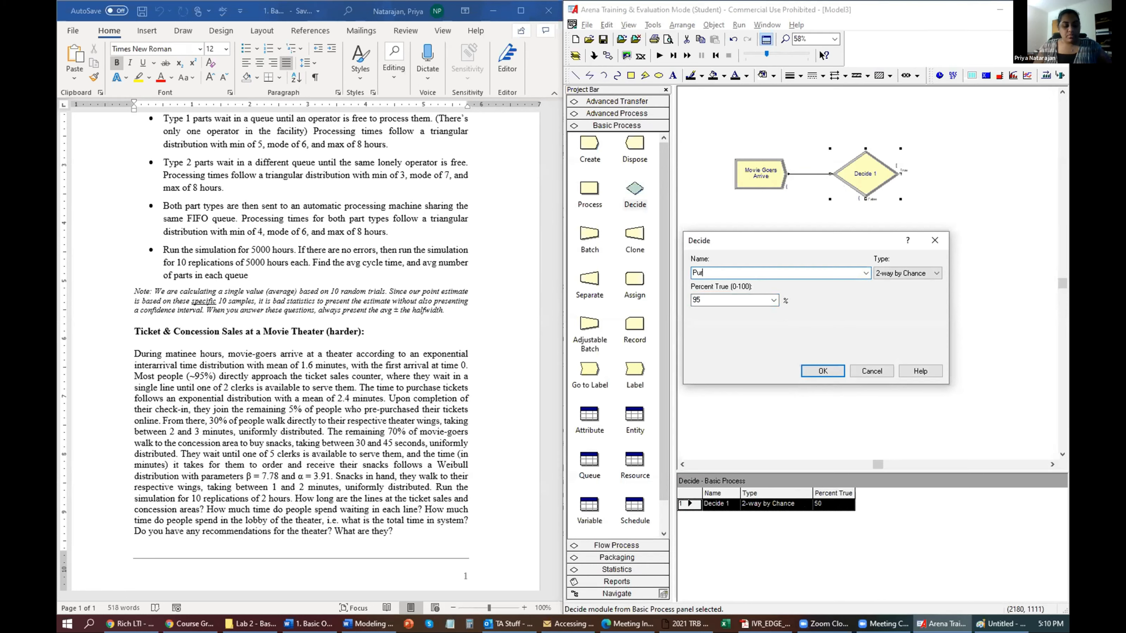
text(chase Tix?)
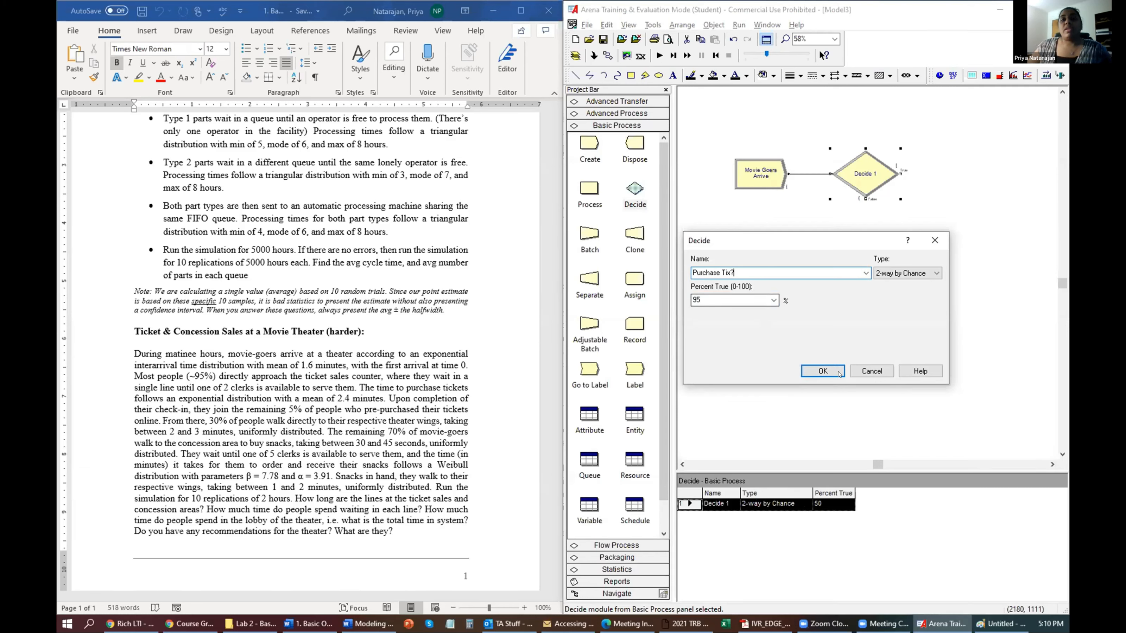
click(822, 371)
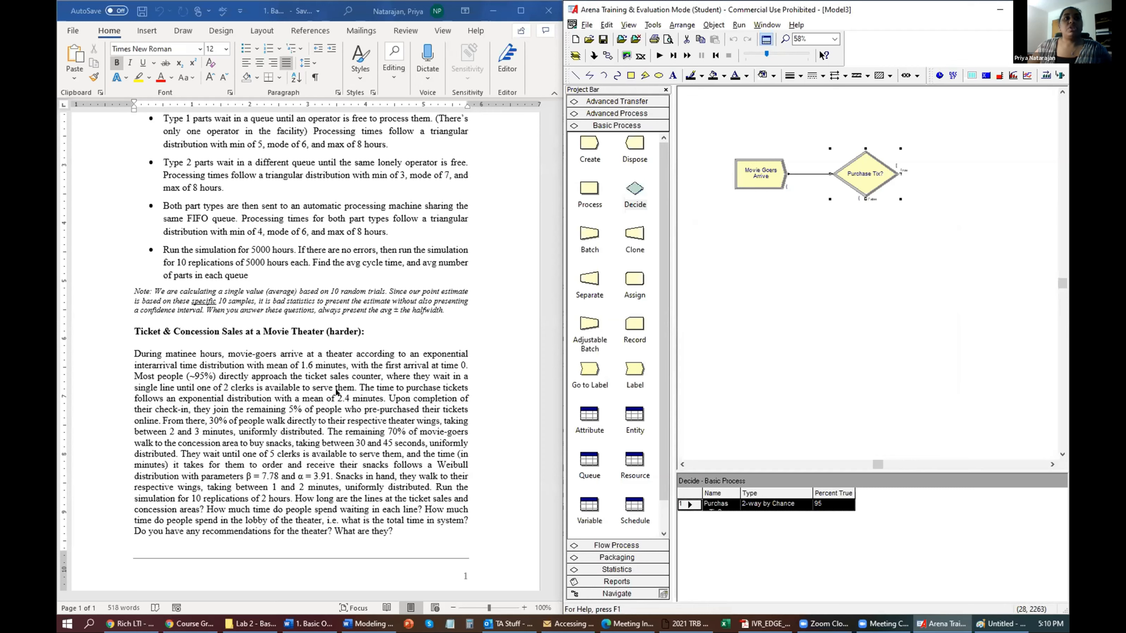
drag(595, 186, 948, 176)
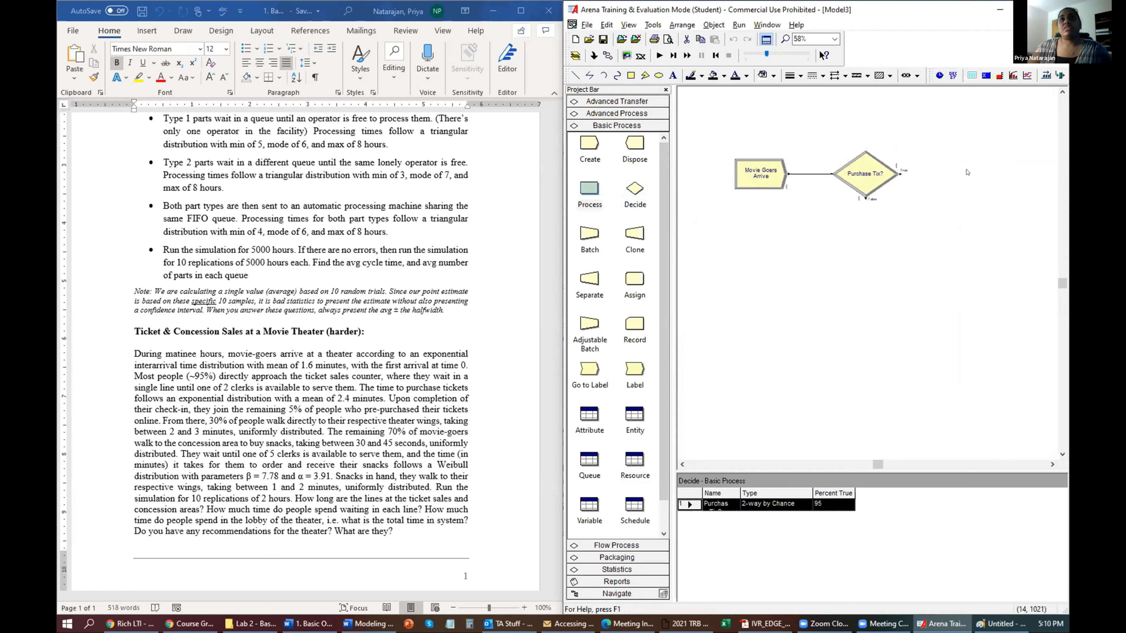
Name the Process 'Ticket sales counter' using Seize Delay Release with 1 Ticket Clerk.
double_click(973, 174)
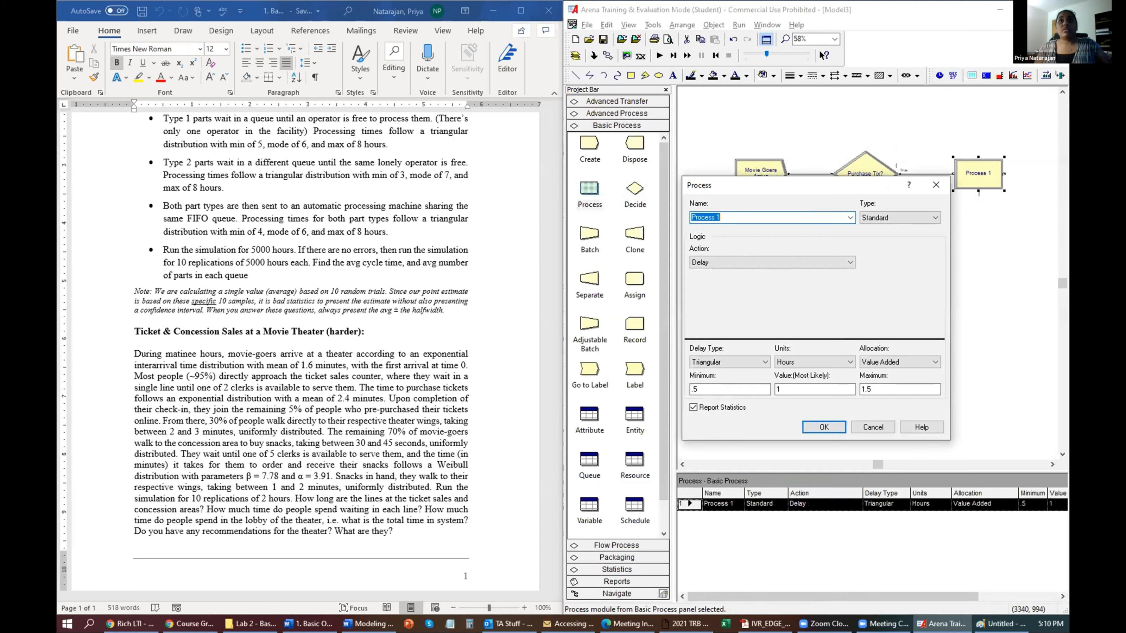
text(Ticket sales counter)
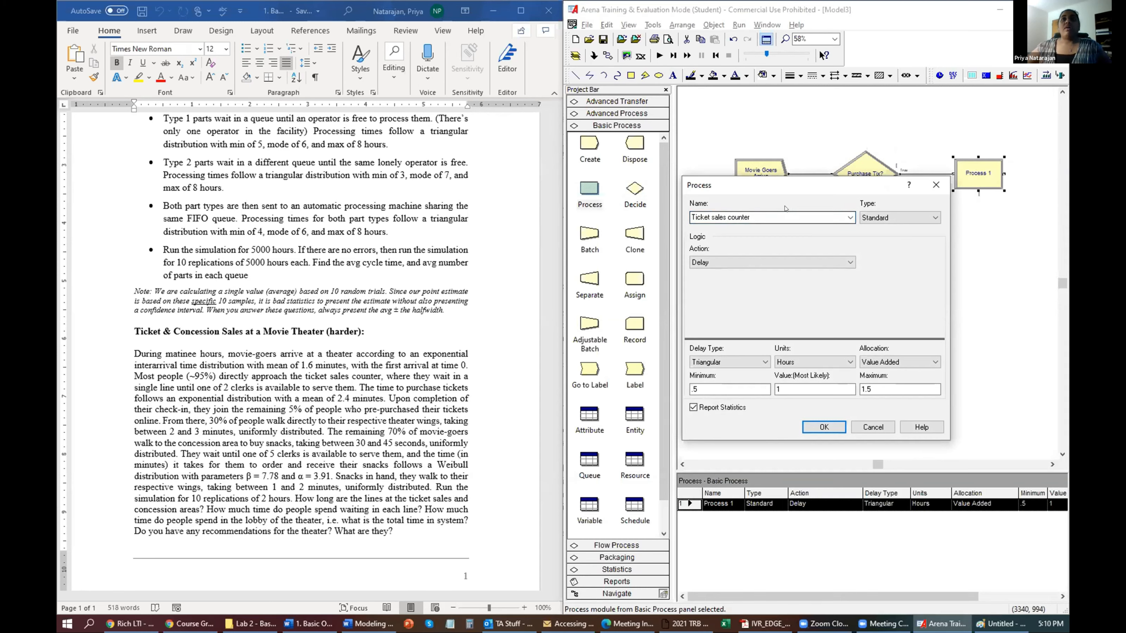
click(771, 262)
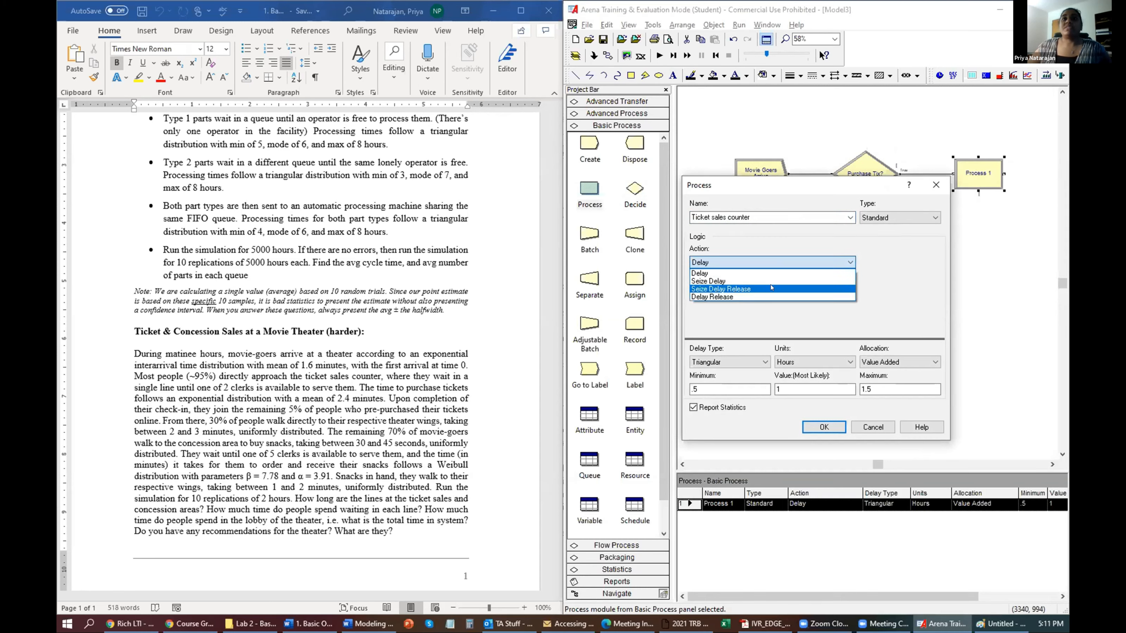
click(771, 289)
click(872, 288)
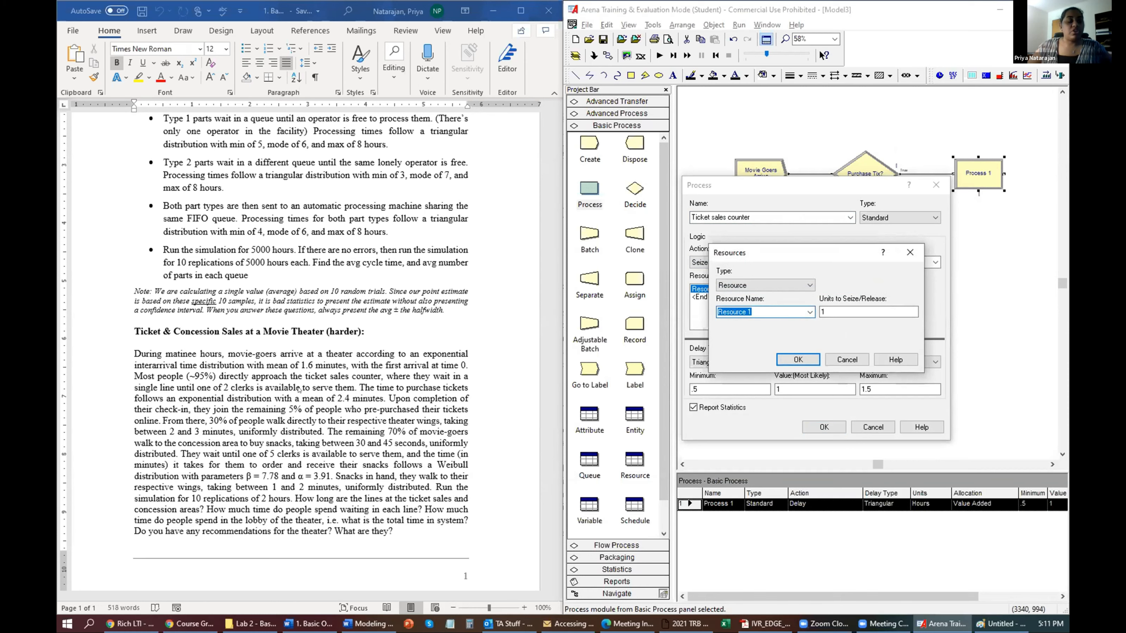
text(Ti)
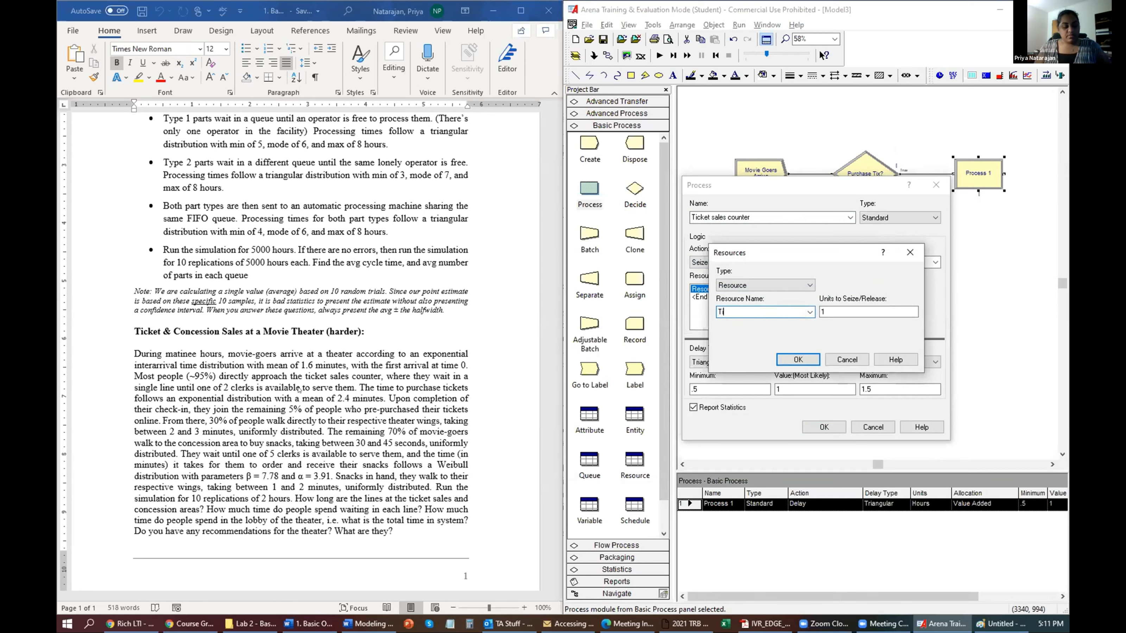
text(cket Clerk)
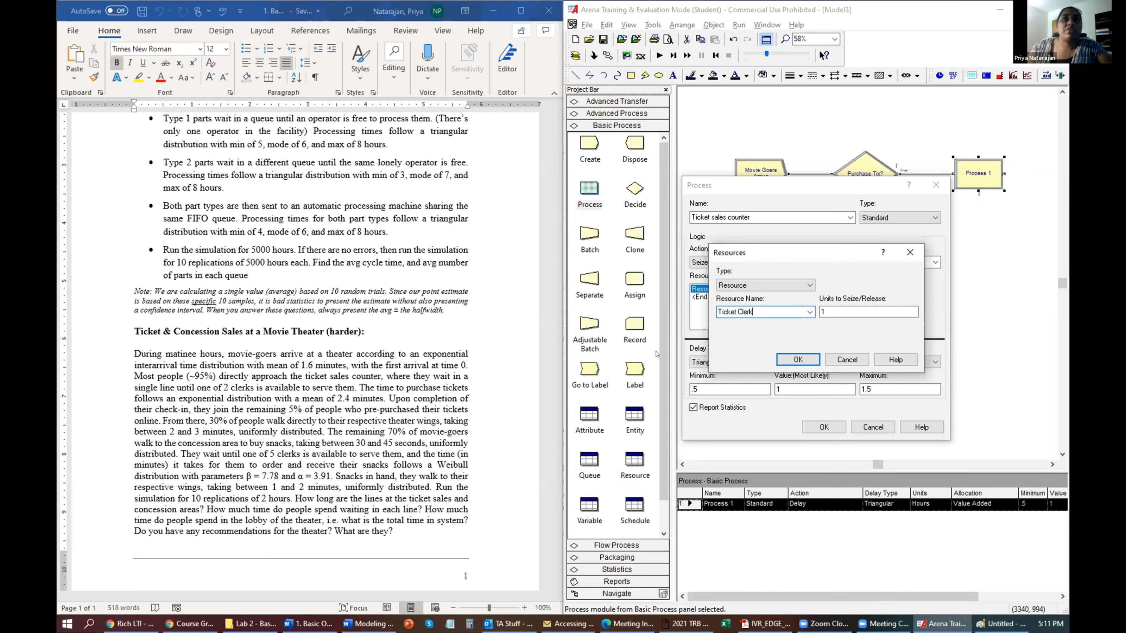
key(Tab)
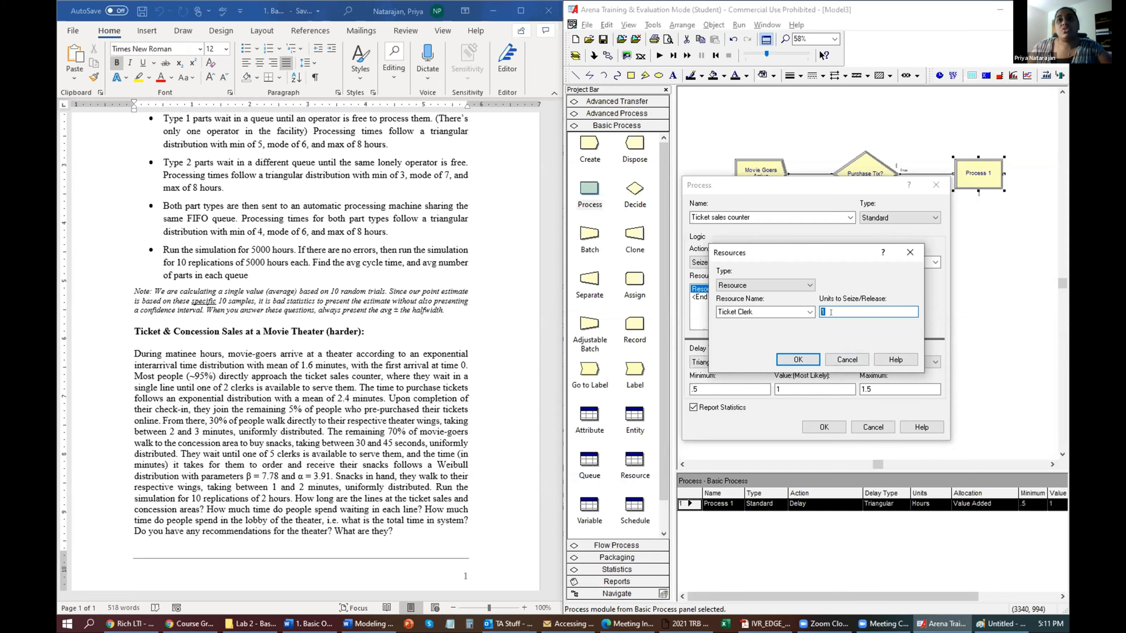
click(798, 359)
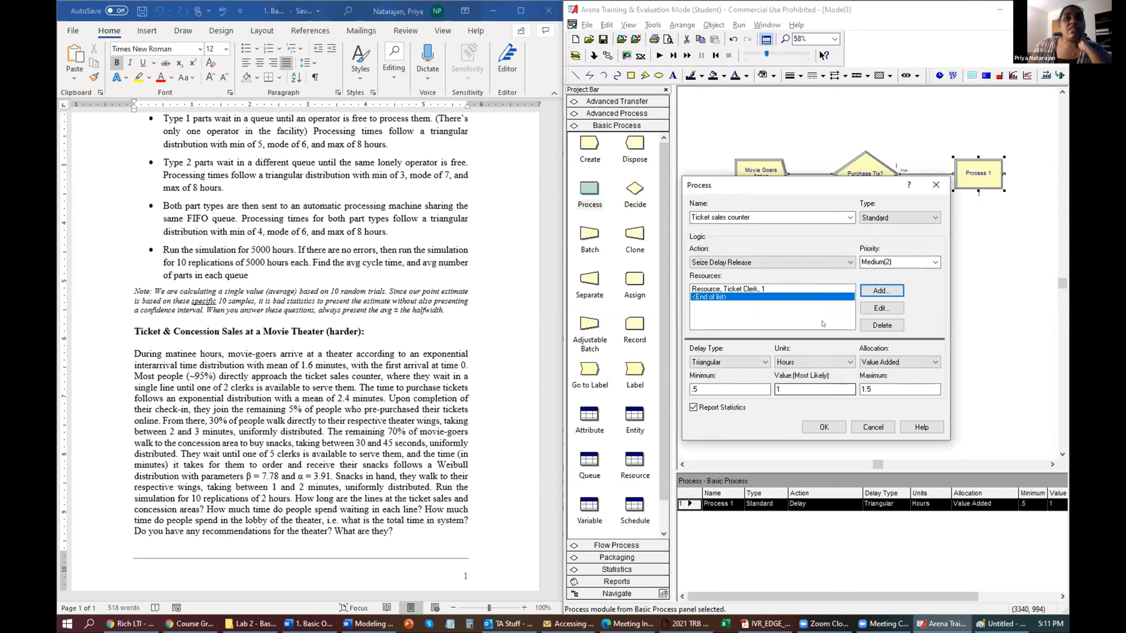
Set the ticket counter's delay type to Expression measured in Minutes.
click(736, 362)
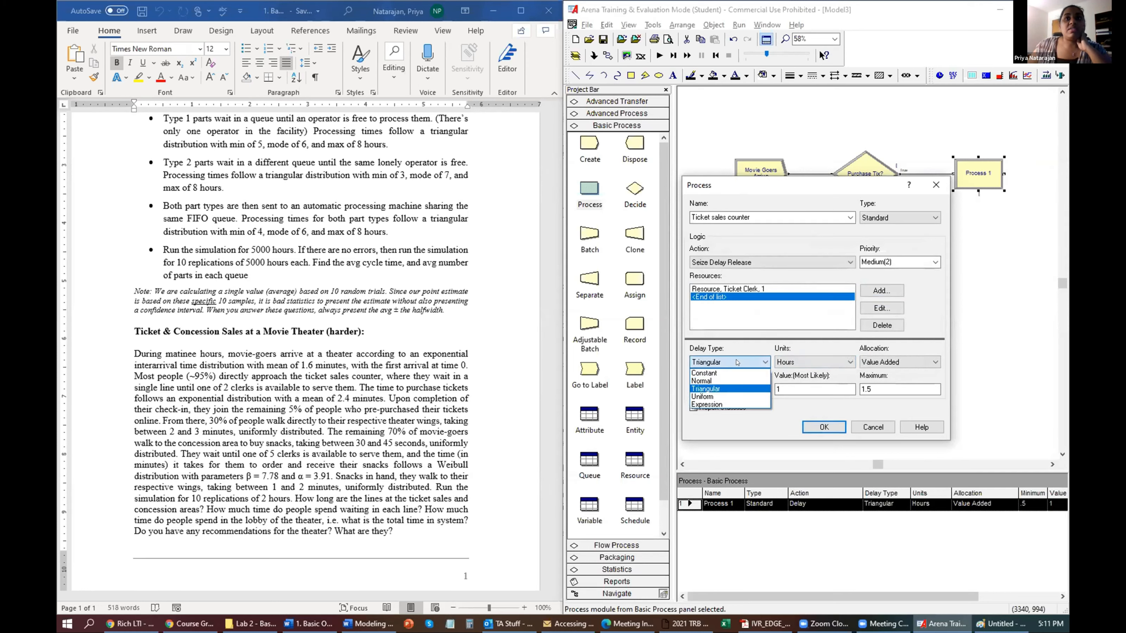
click(723, 403)
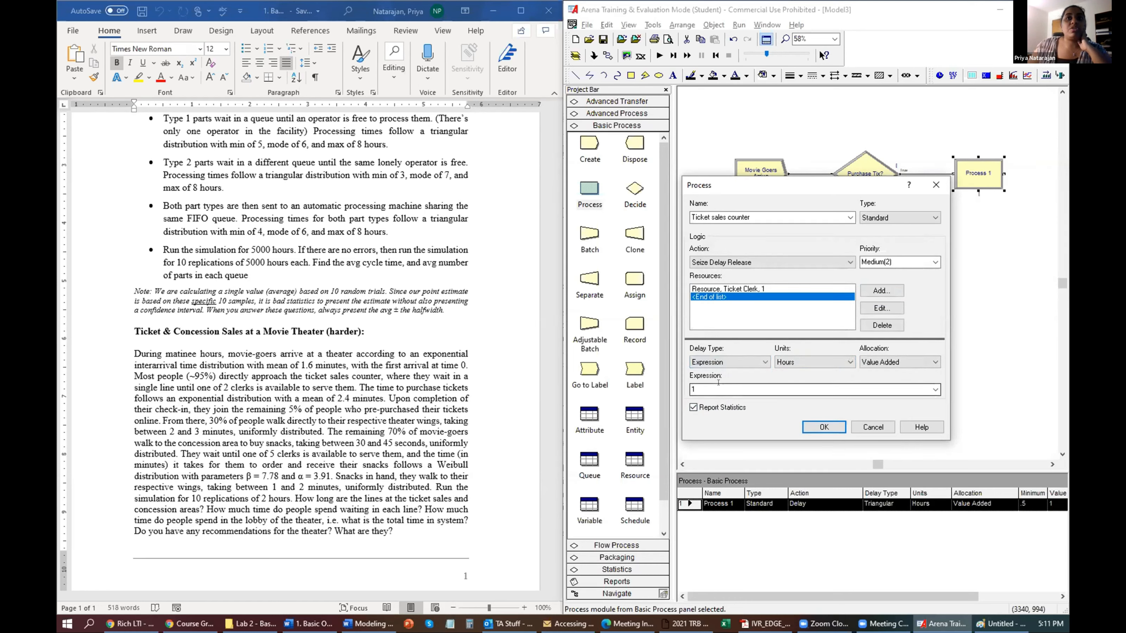
click(718, 384)
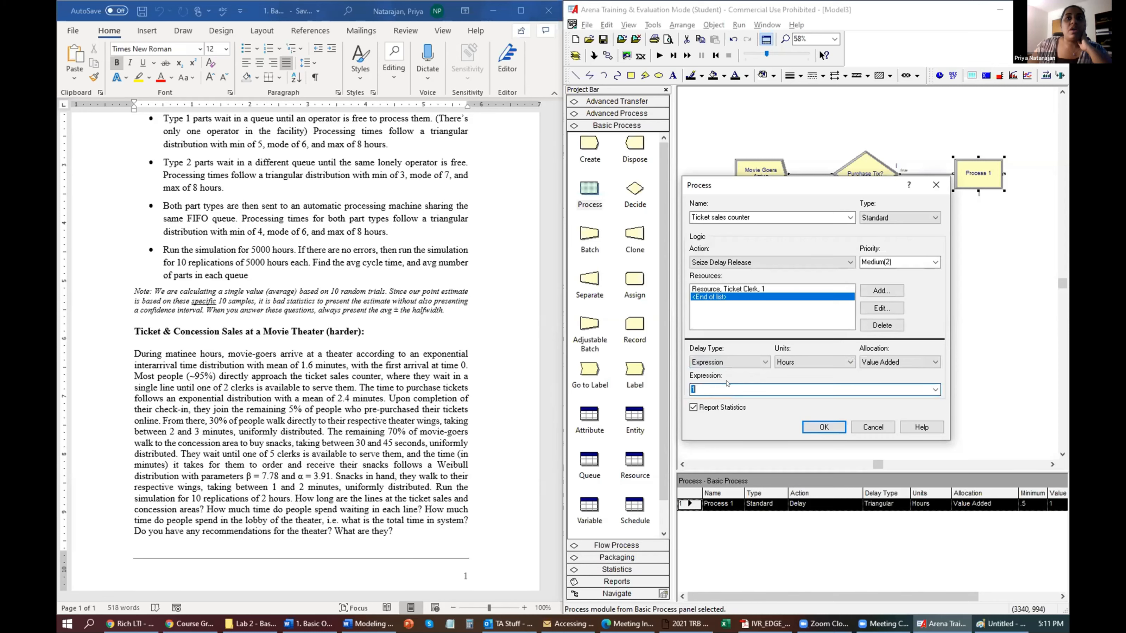
click(818, 362)
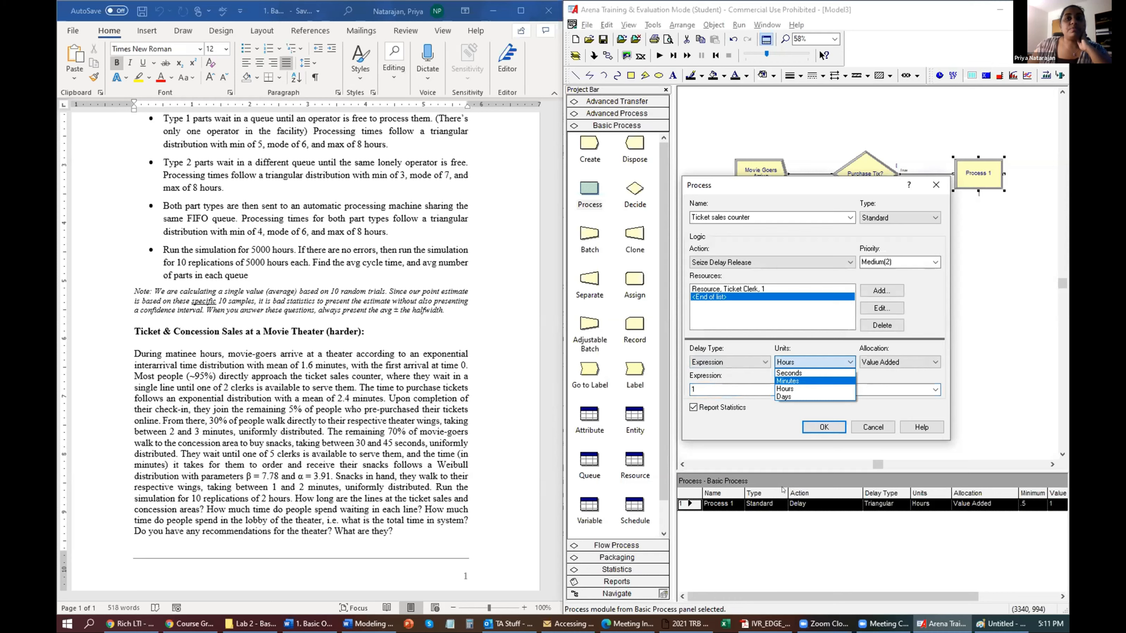
click(788, 381)
Build the delay expression EXPO(2.4) in Expression Builder and close the Process dialog.
right_click(718, 390)
click(782, 488)
double_click(727, 233)
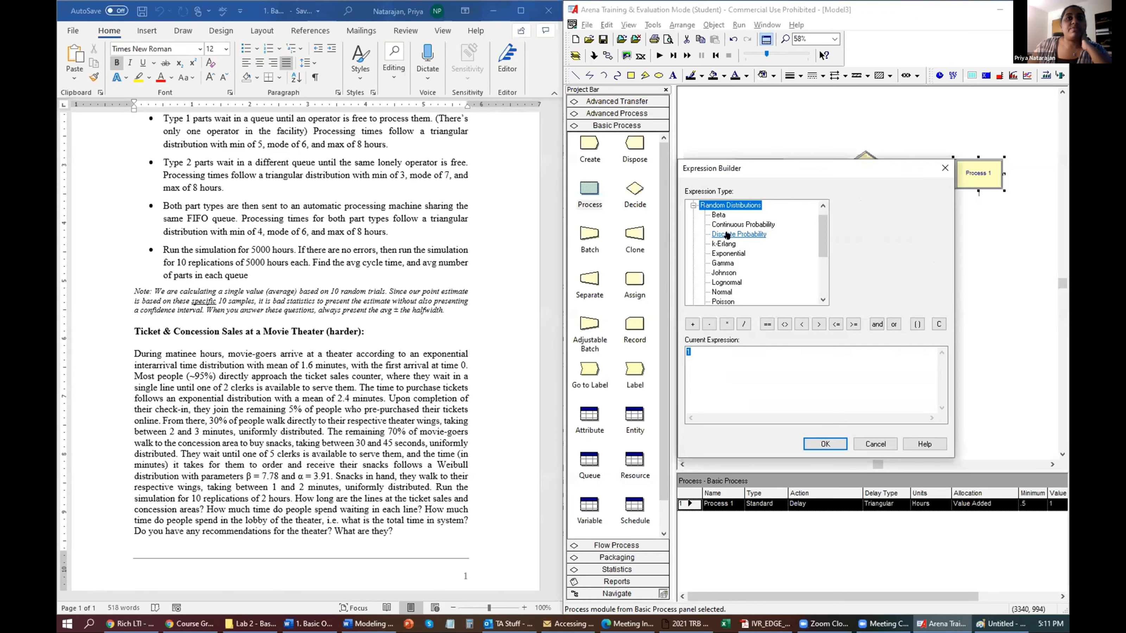
click(728, 254)
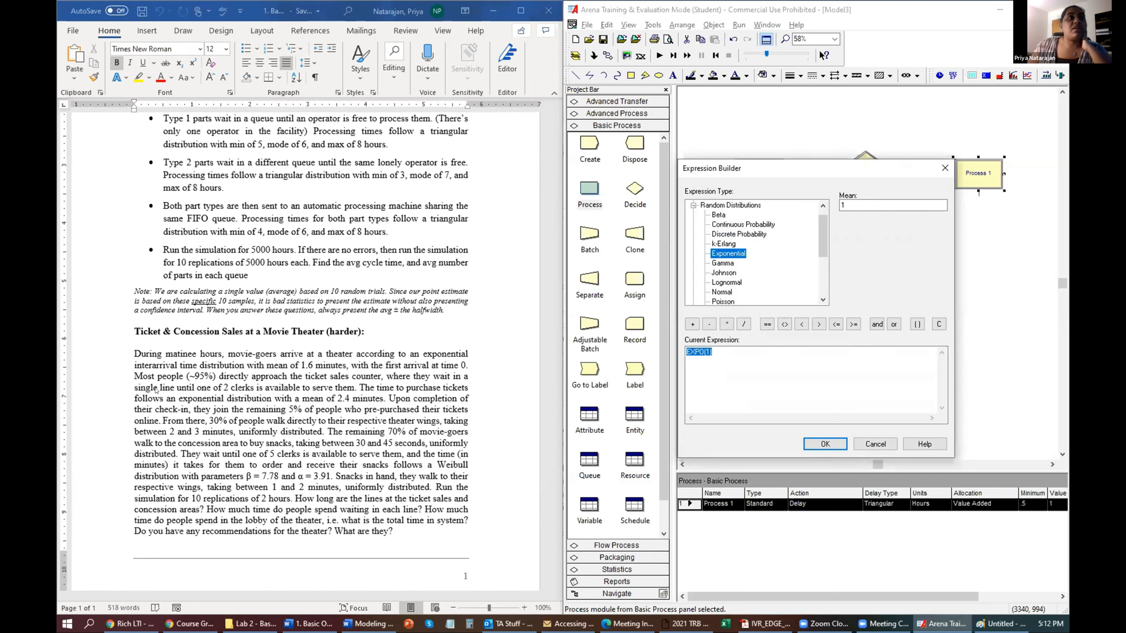
key(Tab)
text(2.4)
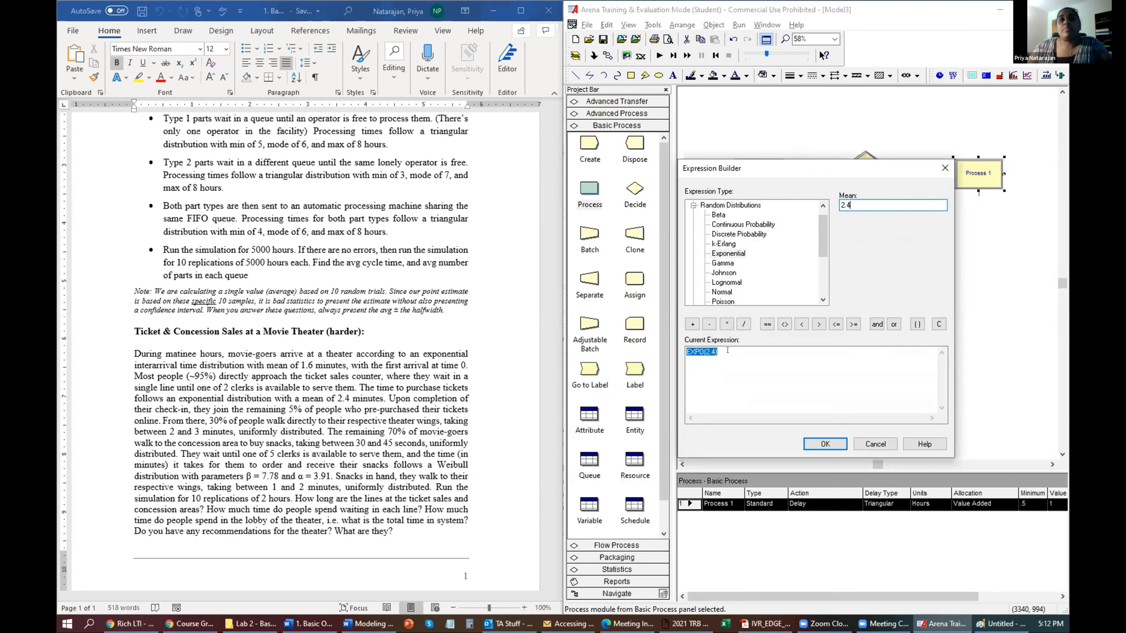
click(841, 442)
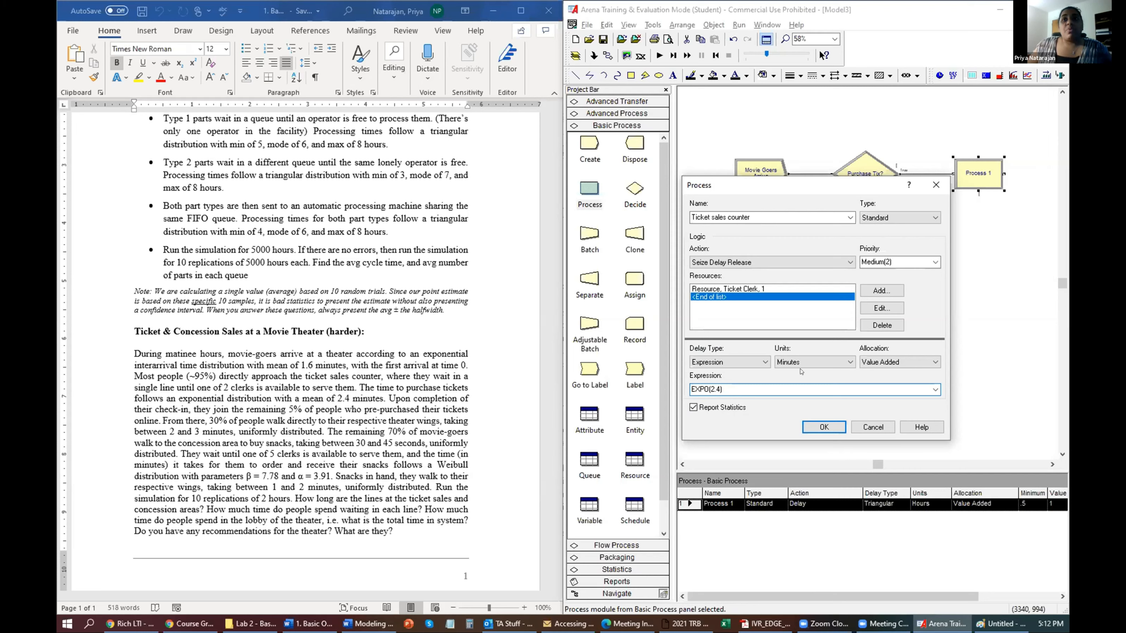
key(Return)
Change Ticket Clerk's capacity from 1 to 2 in the Resource spreadsheet.
click(634, 462)
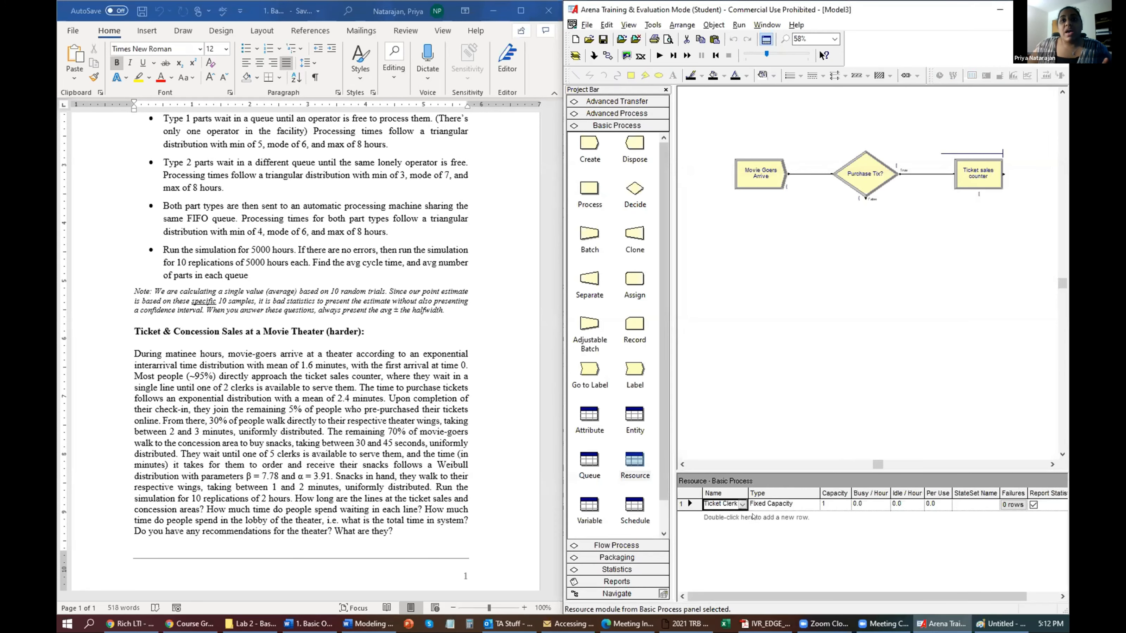
click(831, 504)
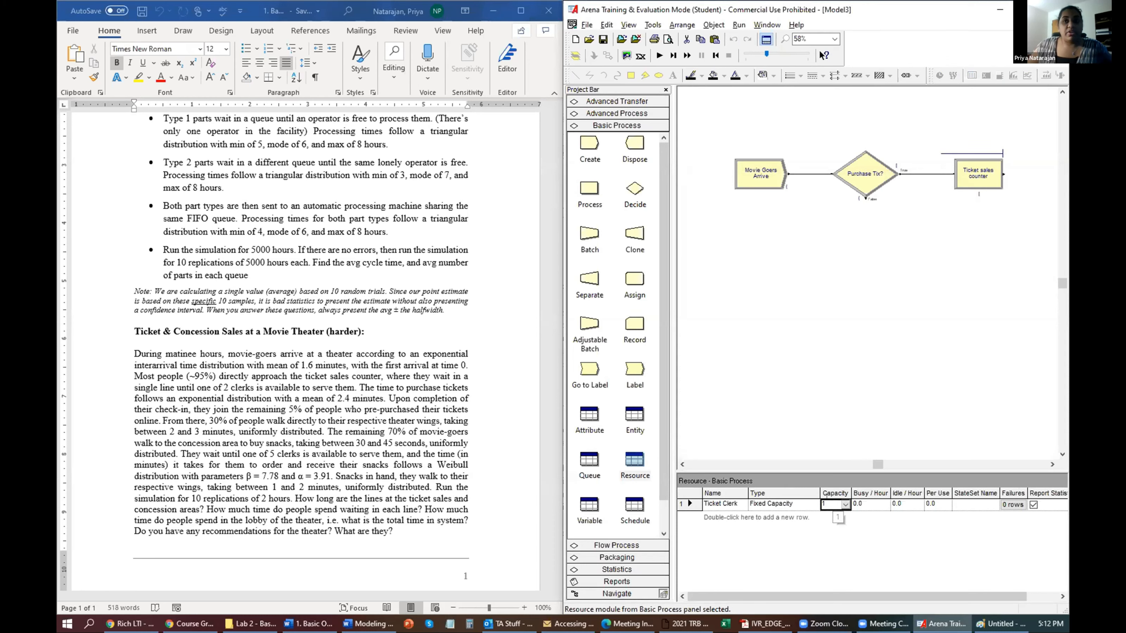
text(2)
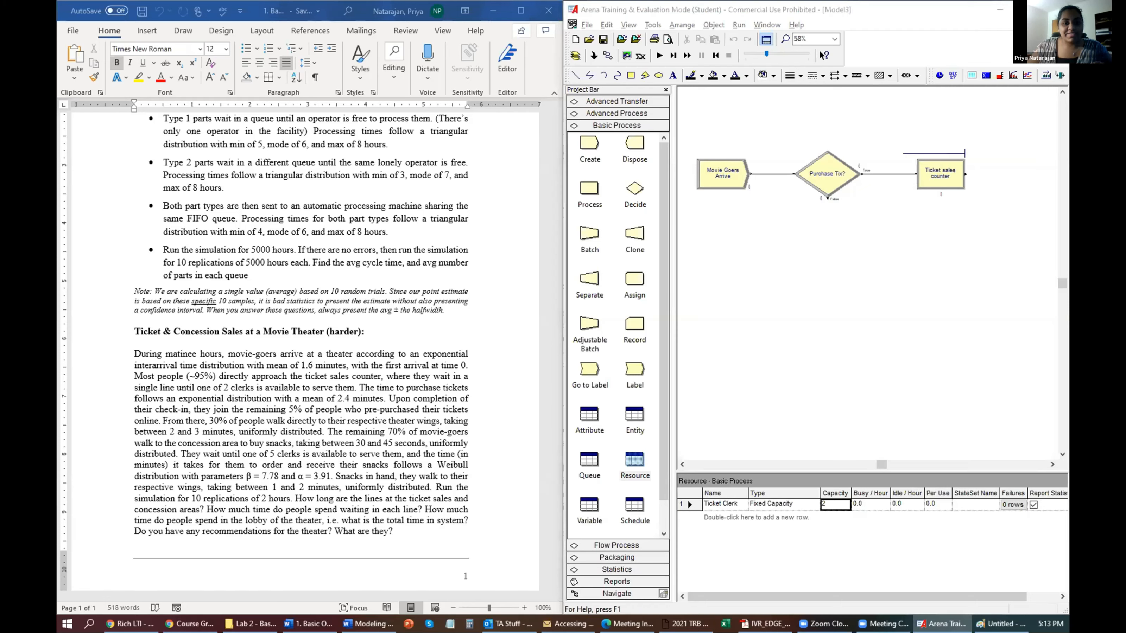
mouse_move(308, 624)
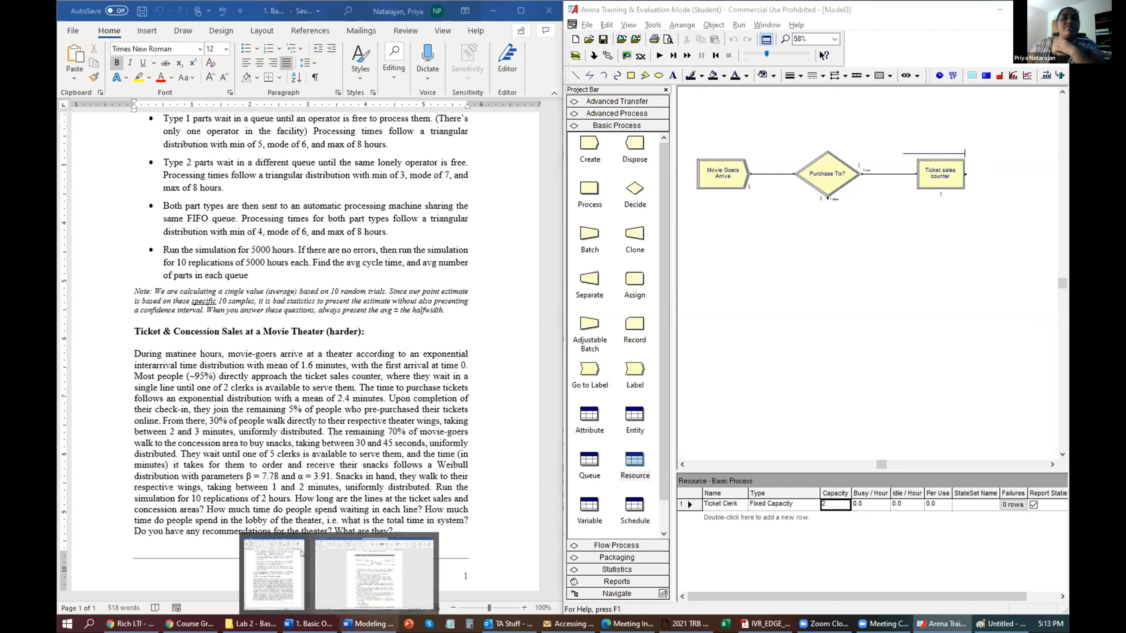
mouse_move(301, 553)
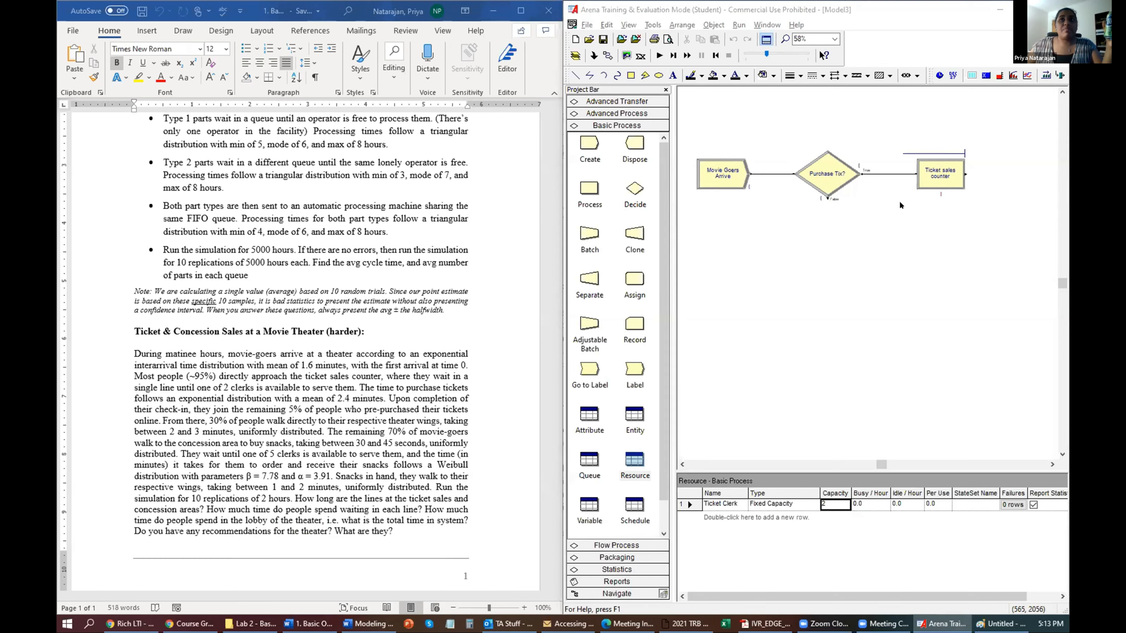
click(938, 171)
Add a Decide module 'Buy Food?' below Ticket sales counter with 70 percent true.
drag(937, 170, 938, 174)
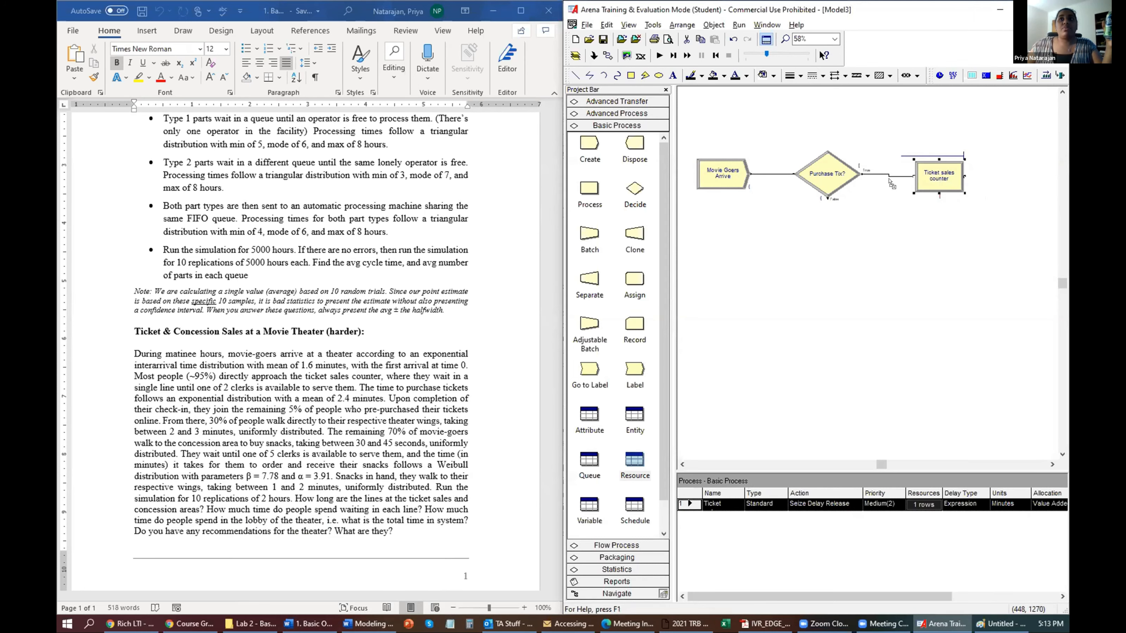
drag(805, 238, 772, 252)
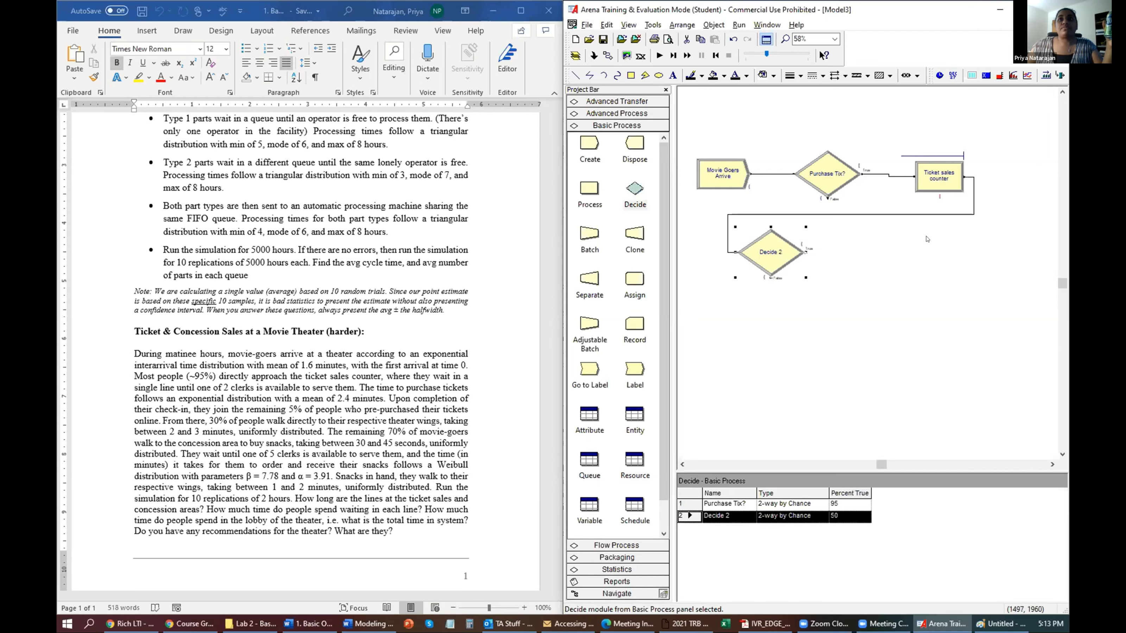
double_click(786, 247)
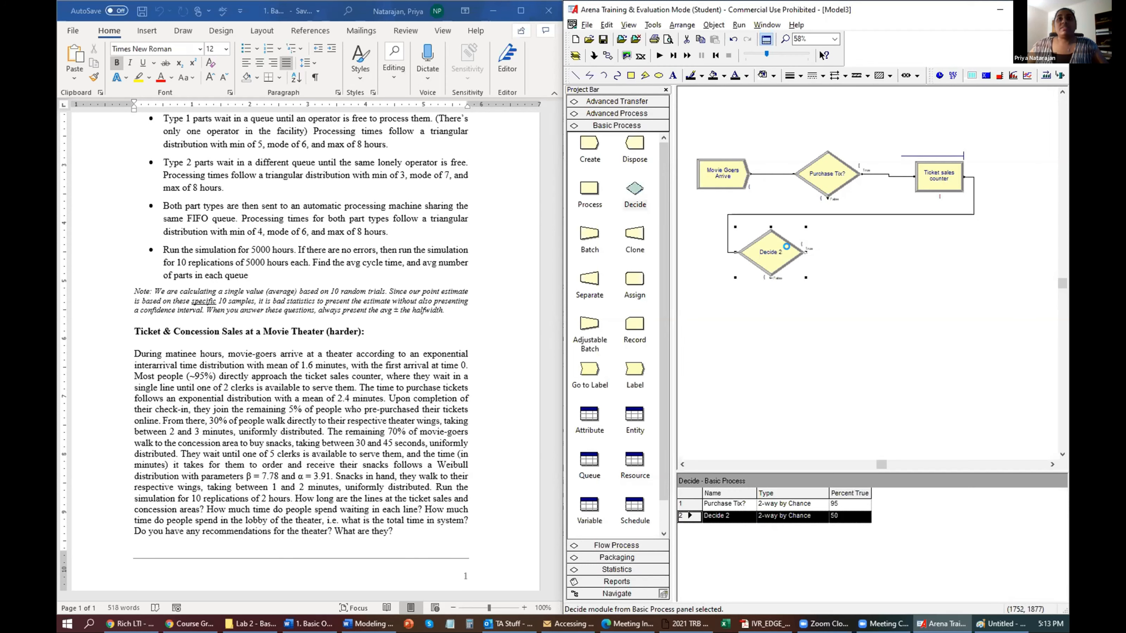
text(B)
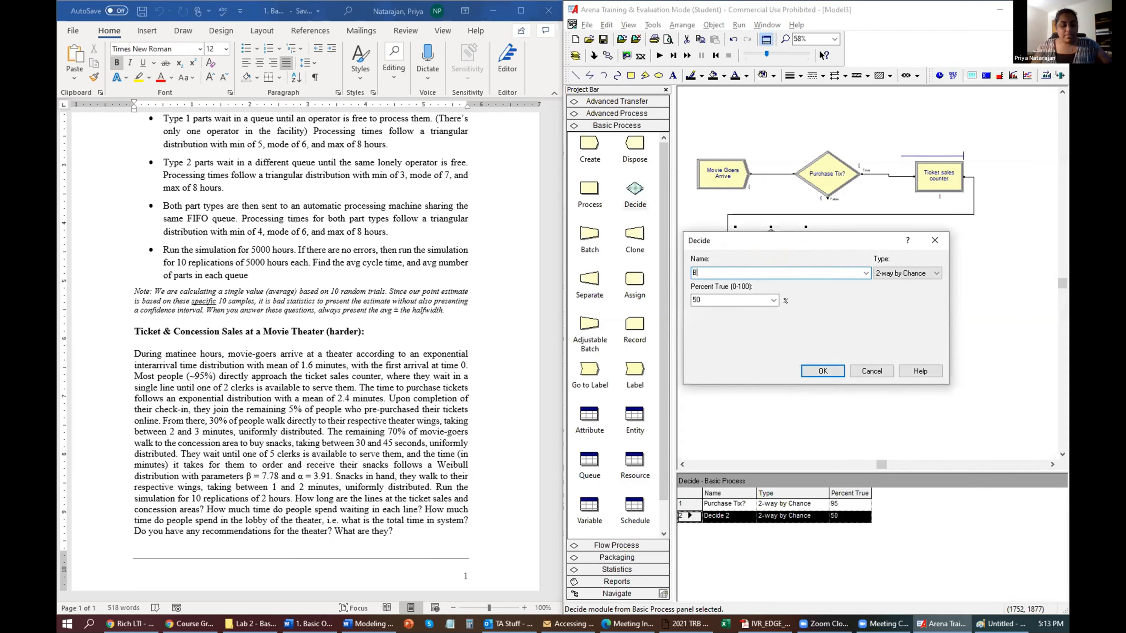
text(uy F)
text(ood?)
double_click(737, 296)
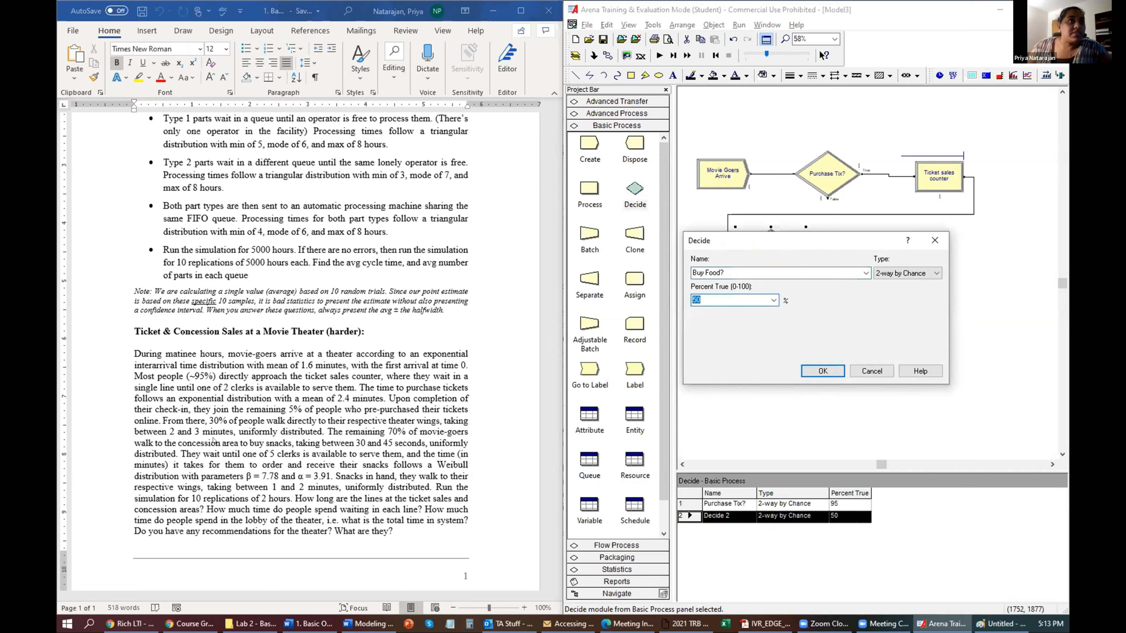
text(70)
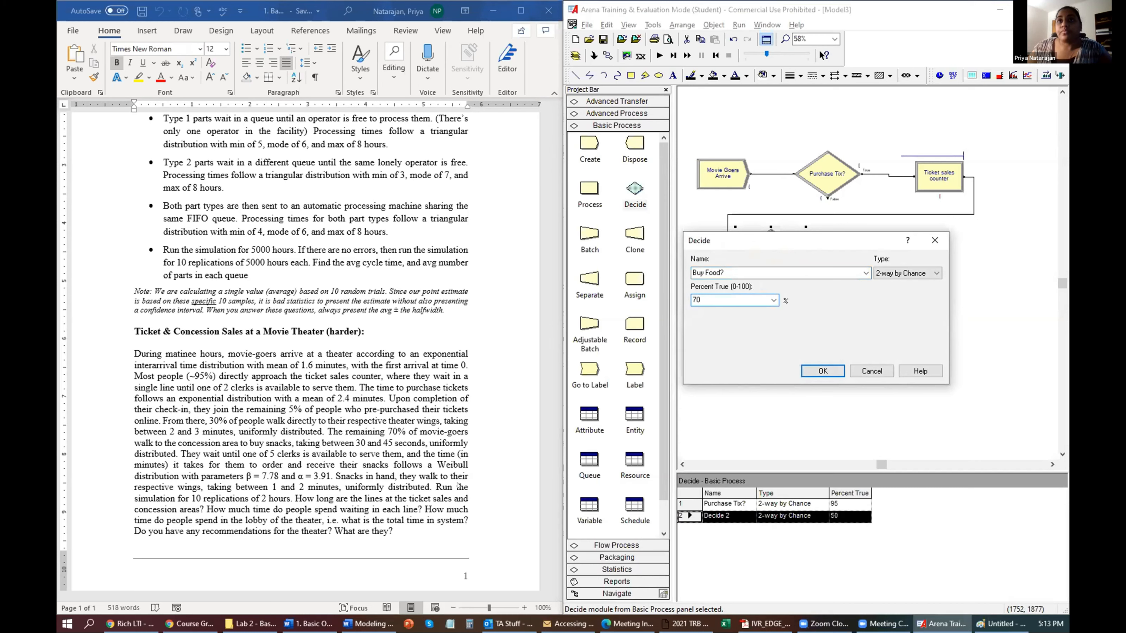
click(823, 371)
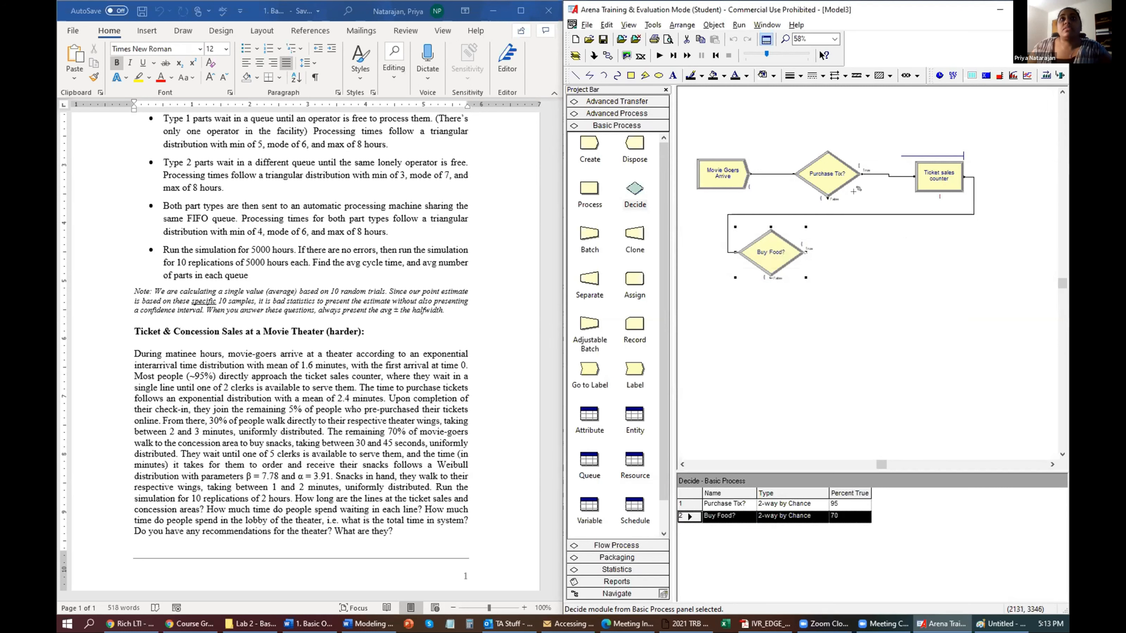
Connect Purchase Tix?'s False exit to Buy Food?
click(828, 198)
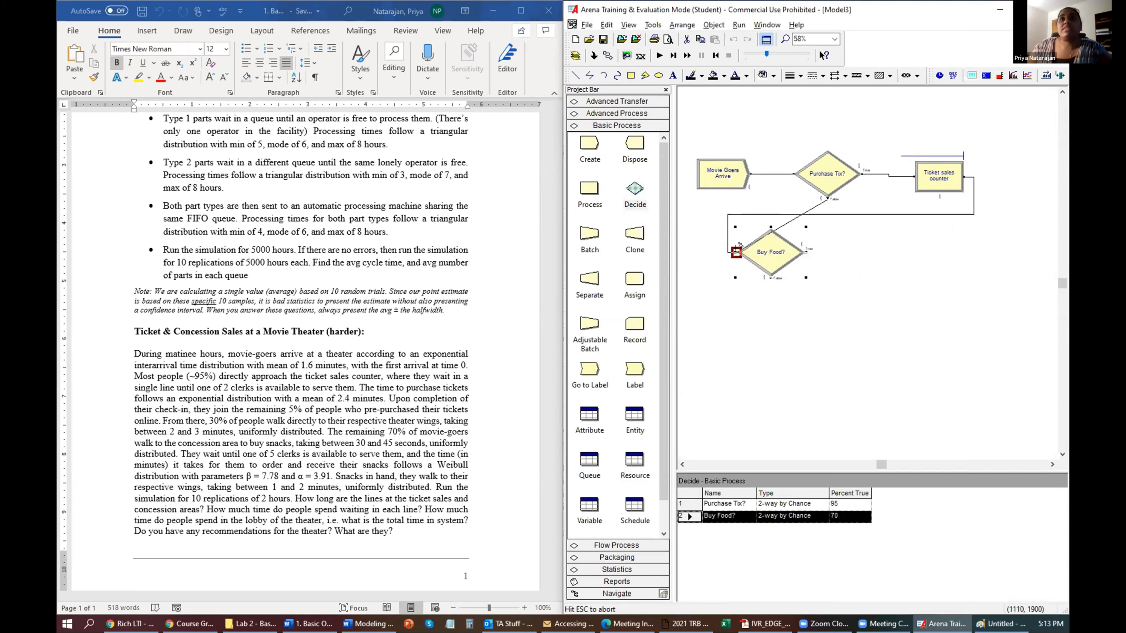
click(736, 252)
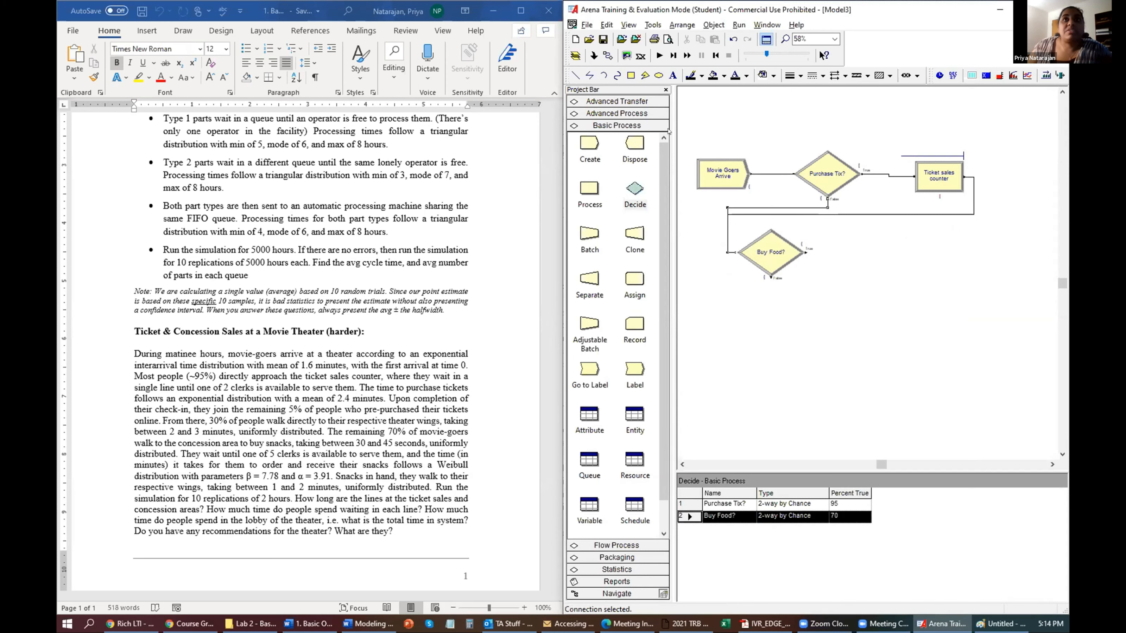
click(608, 113)
click(784, 263)
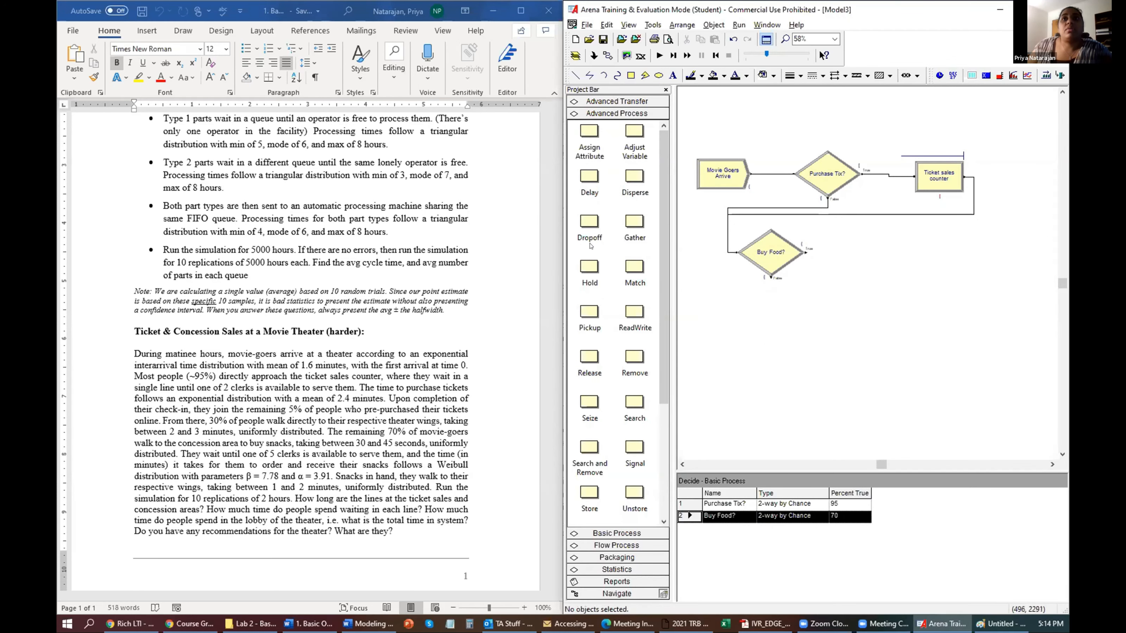
Place a Delay module below Buy Food? and connect Buy Food?'s false branch to it.
drag(589, 175, 805, 308)
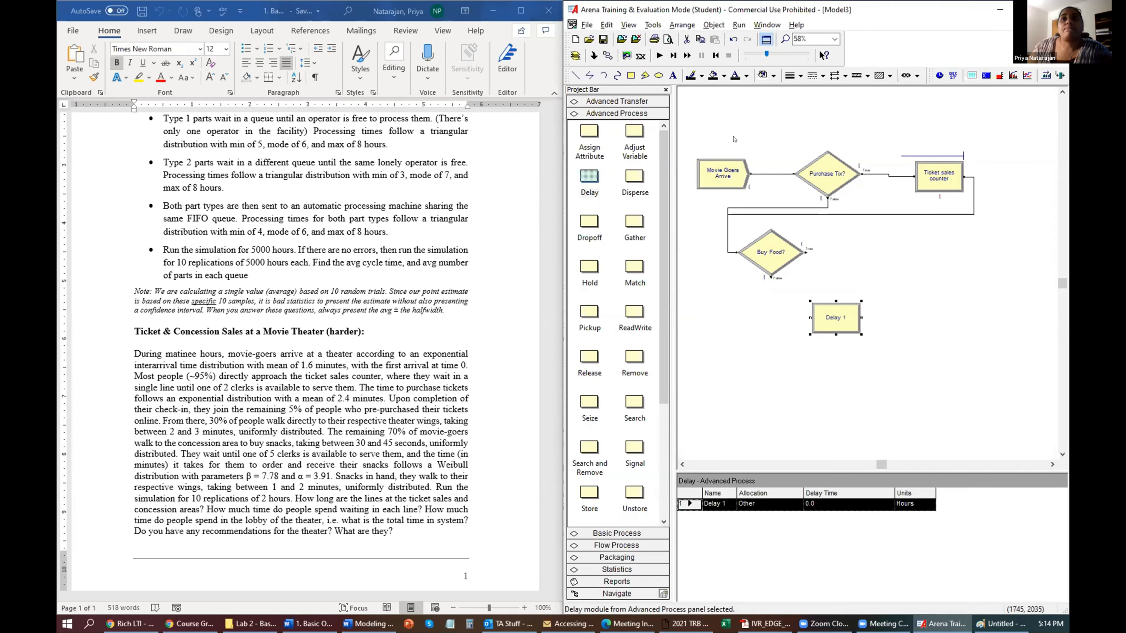
click(608, 57)
click(771, 277)
click(810, 319)
Name the delay 'Walk straight to theater' with Transfer allocation and units in Minutes.
double_click(830, 326)
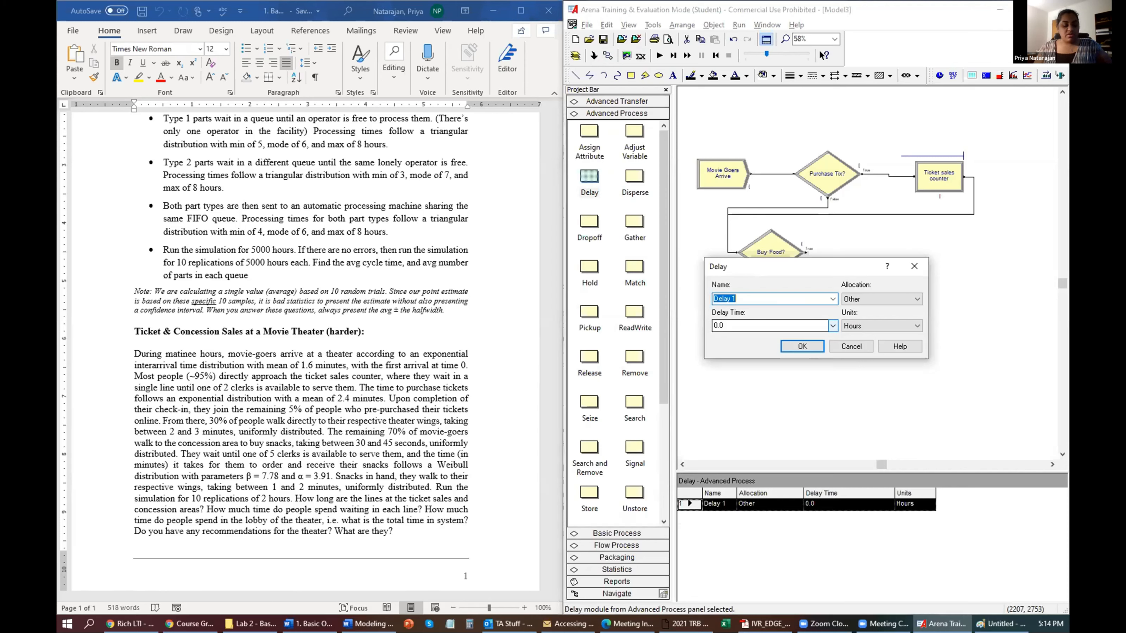
text(Walk straight to theater)
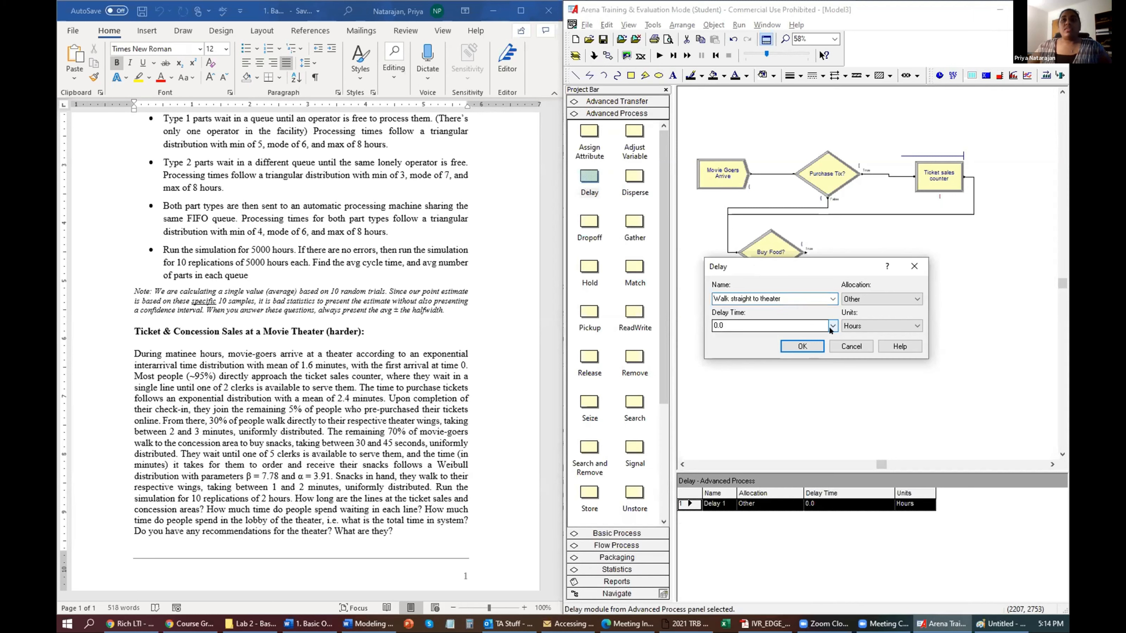
click(869, 299)
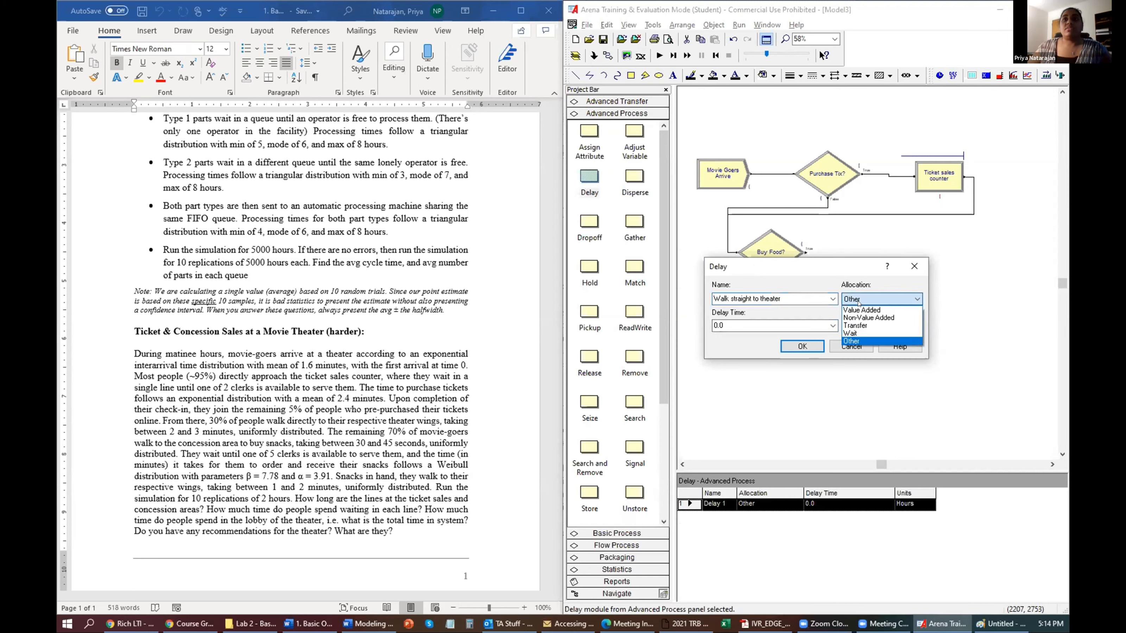
click(860, 326)
click(851, 300)
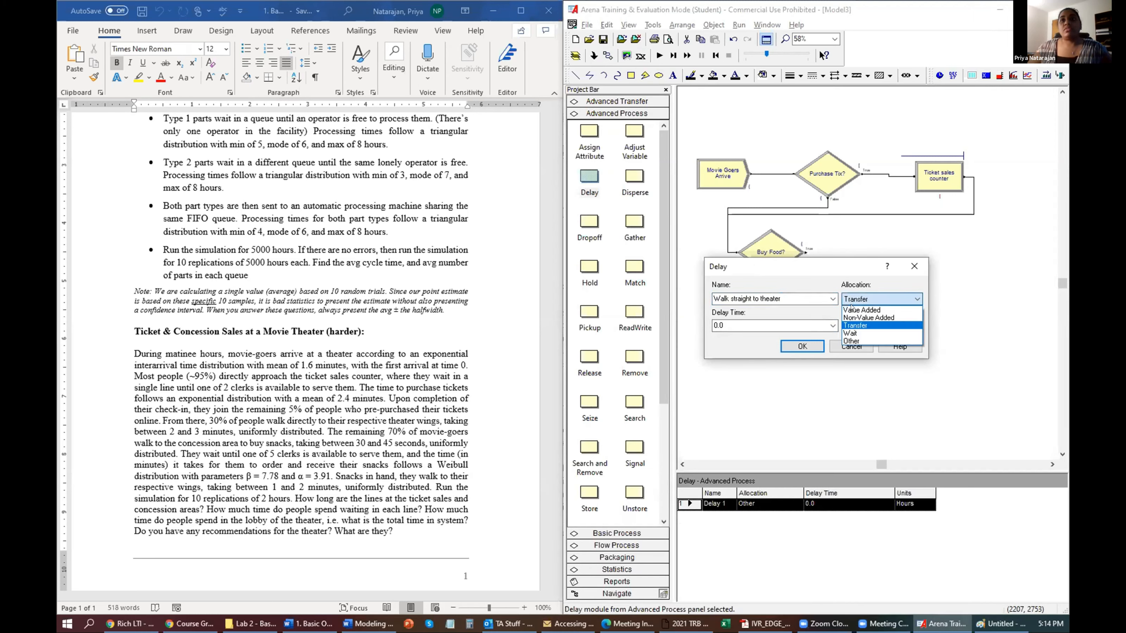
click(851, 325)
double_click(755, 323)
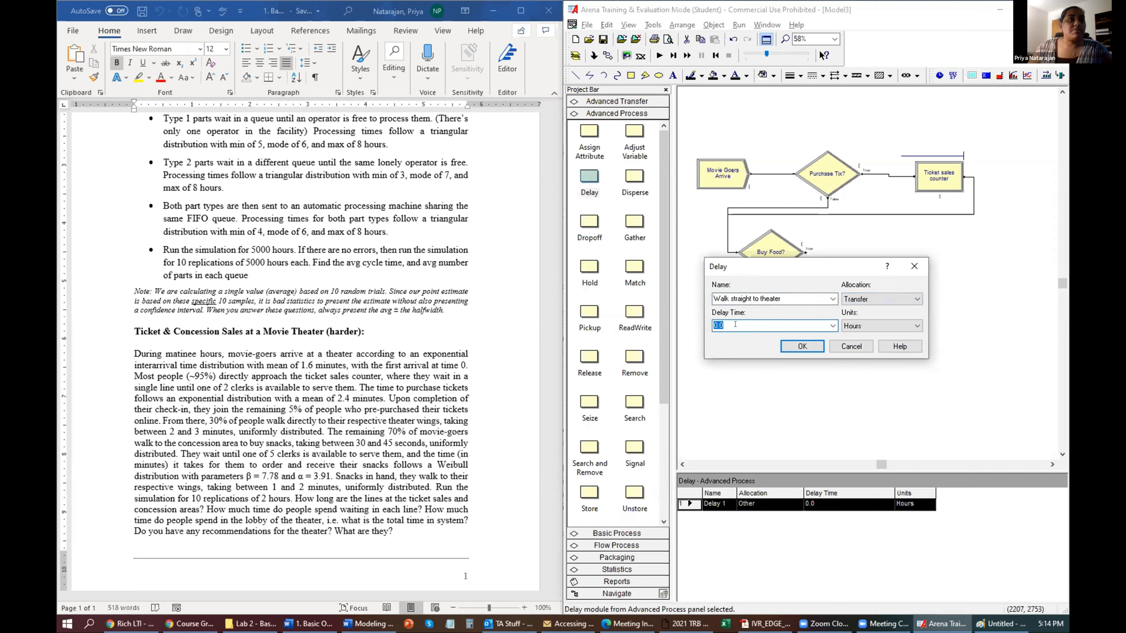
click(850, 326)
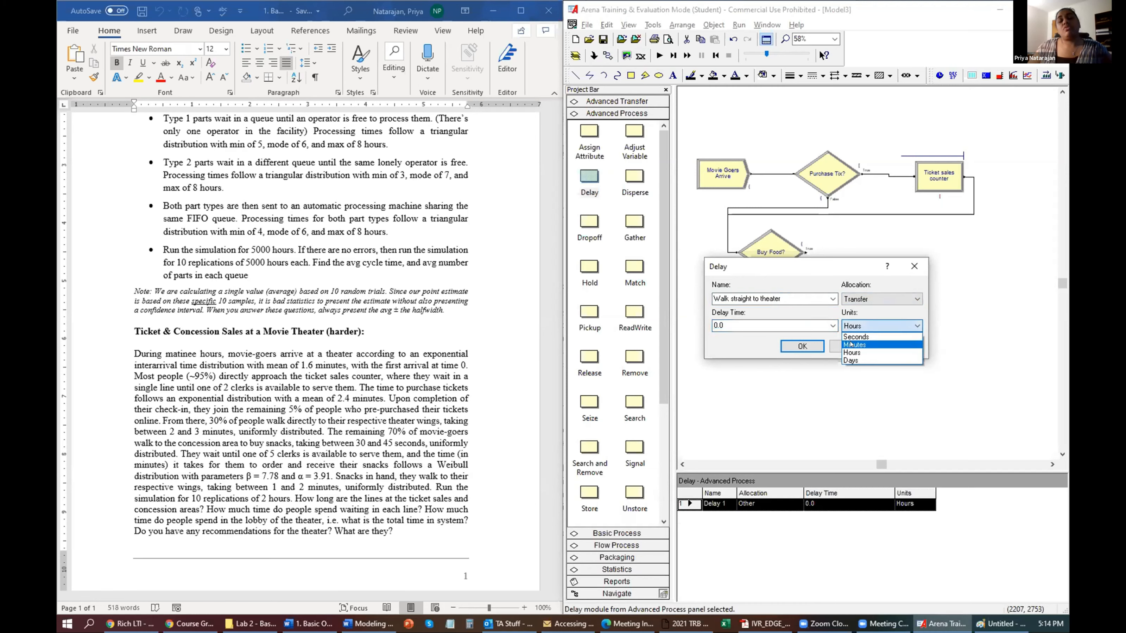
click(851, 345)
Build the walking delay time UNIF(2,3) in Expression Builder and confirm the Delay dialog.
click(767, 321)
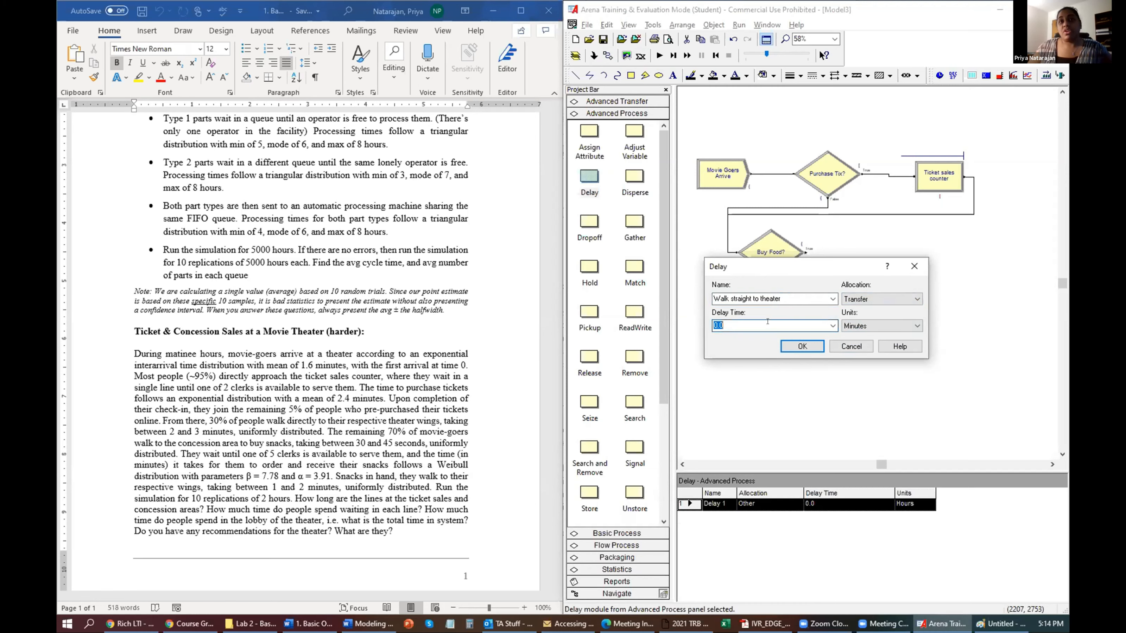
right_click(771, 326)
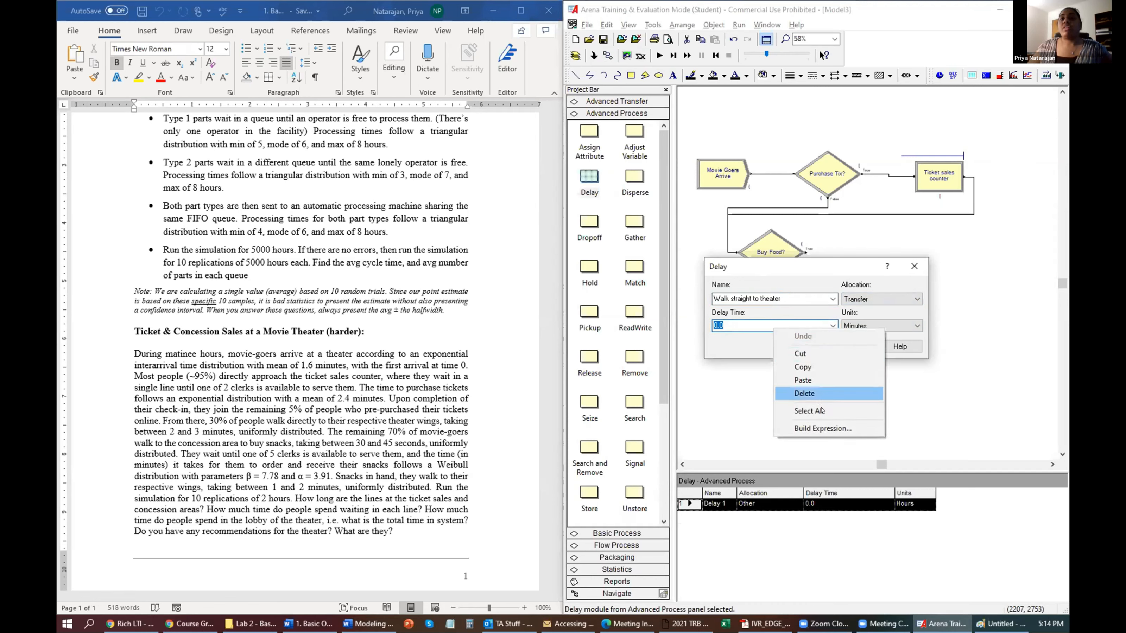
click(823, 429)
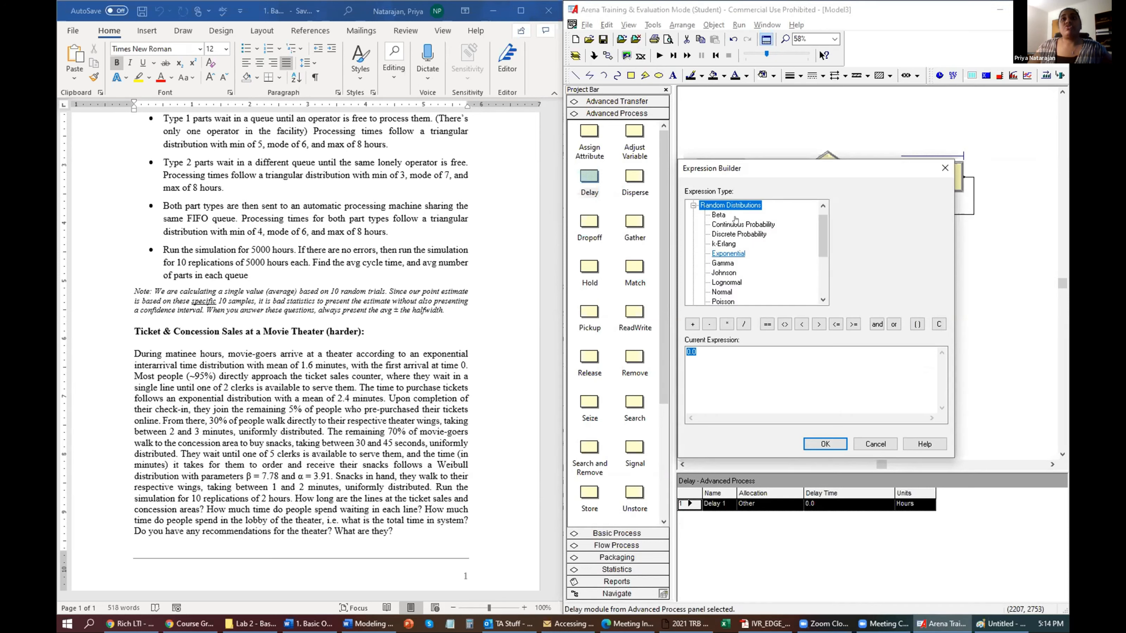
scroll(729, 278, down, 1)
click(723, 292)
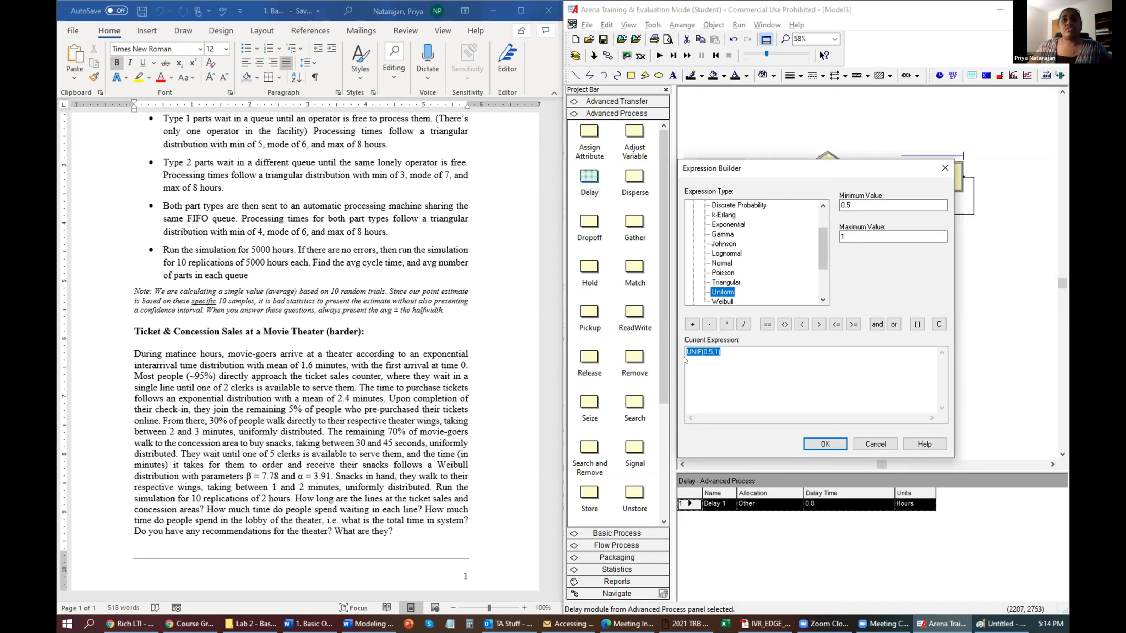
text(UNIF(2,3))
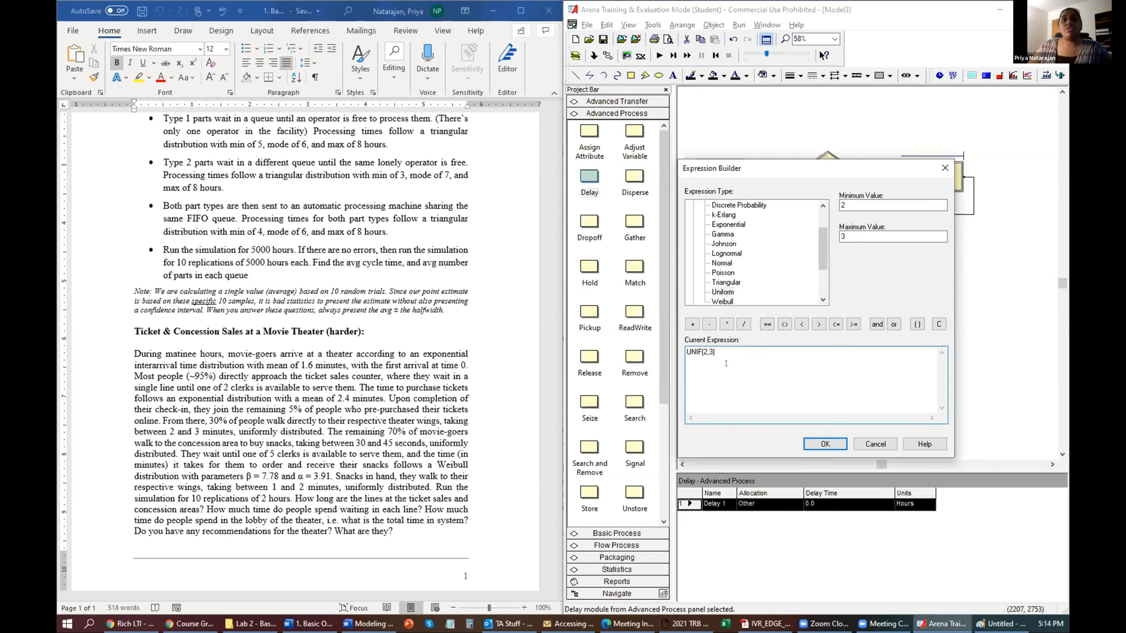
click(825, 444)
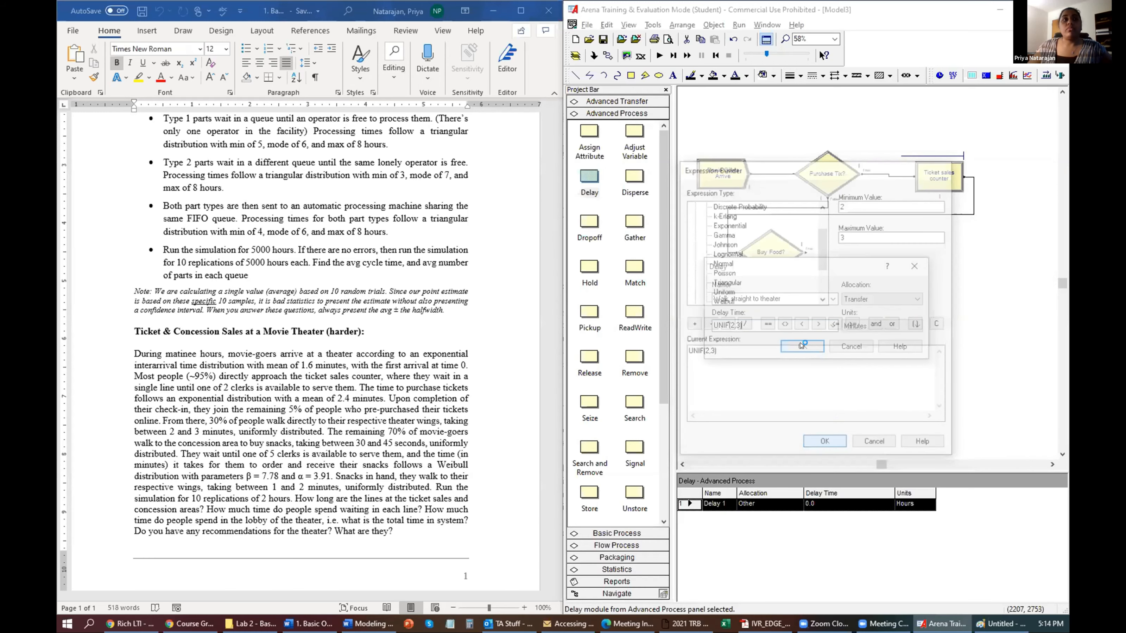
key(Return)
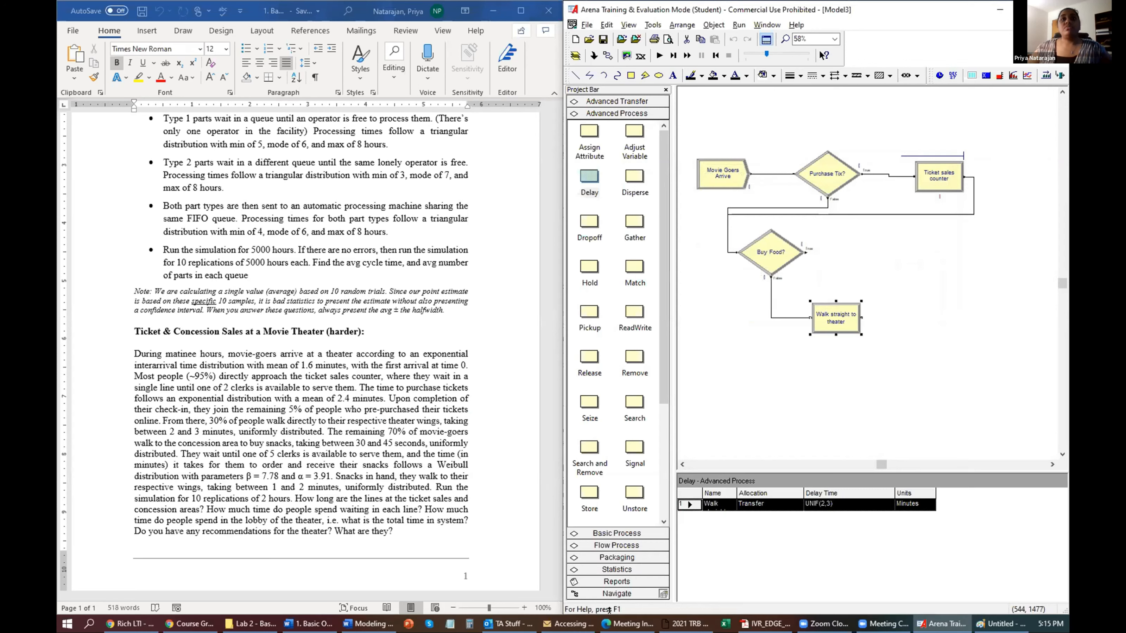
click(599, 534)
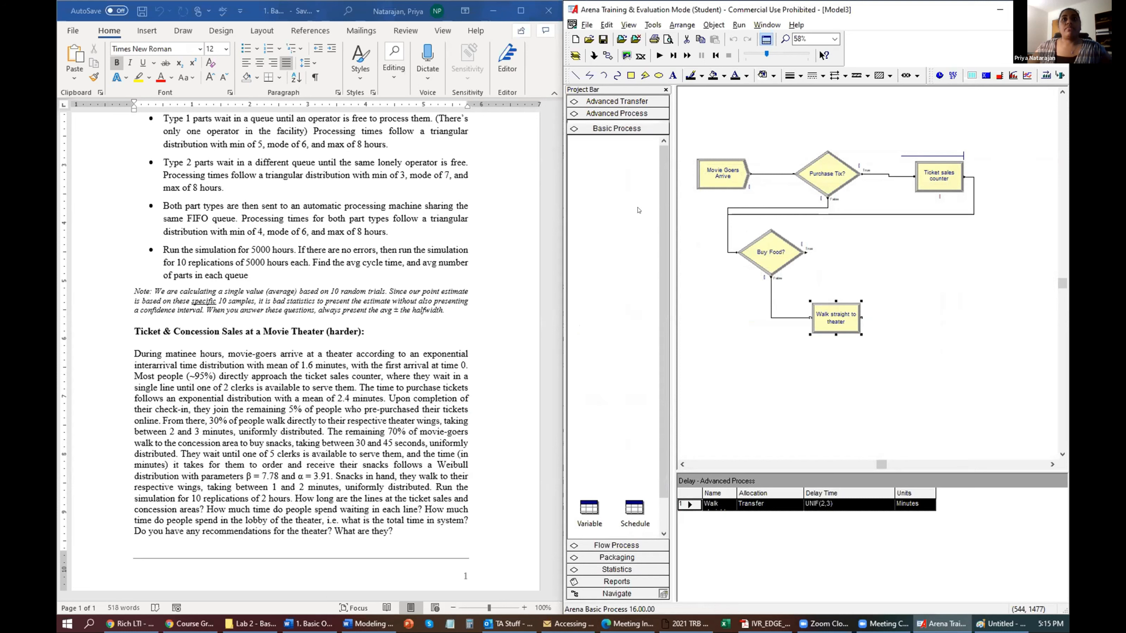
Place a Dispose module after Walk straight to theater and name it 'Exit Lobby'.
click(638, 150)
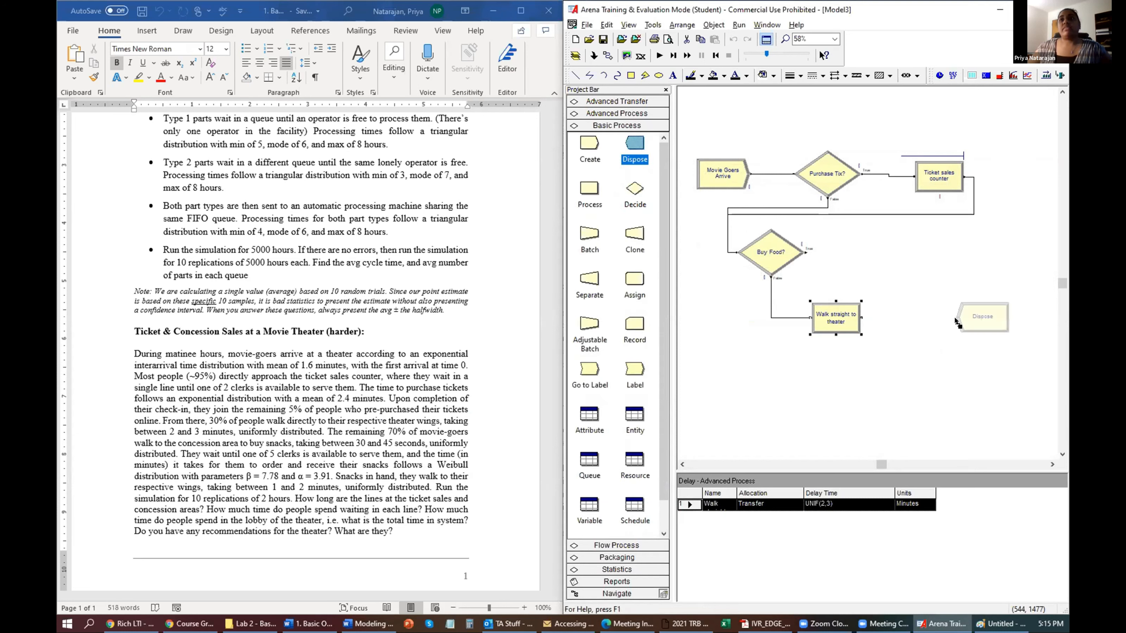
click(958, 314)
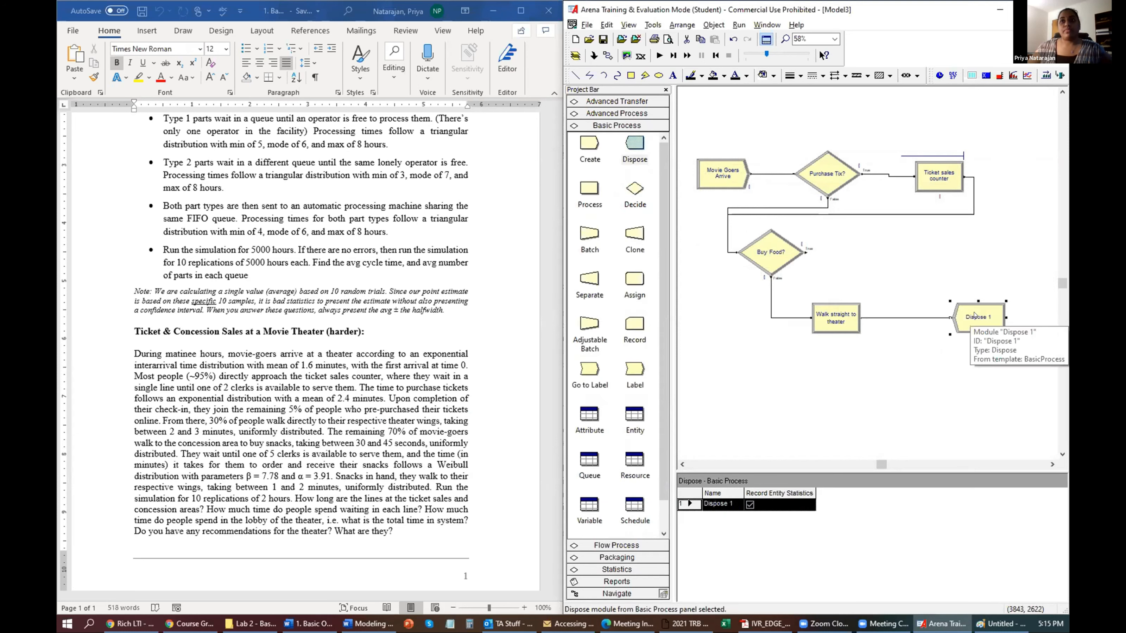
double_click(974, 316)
text(Exit Lob)
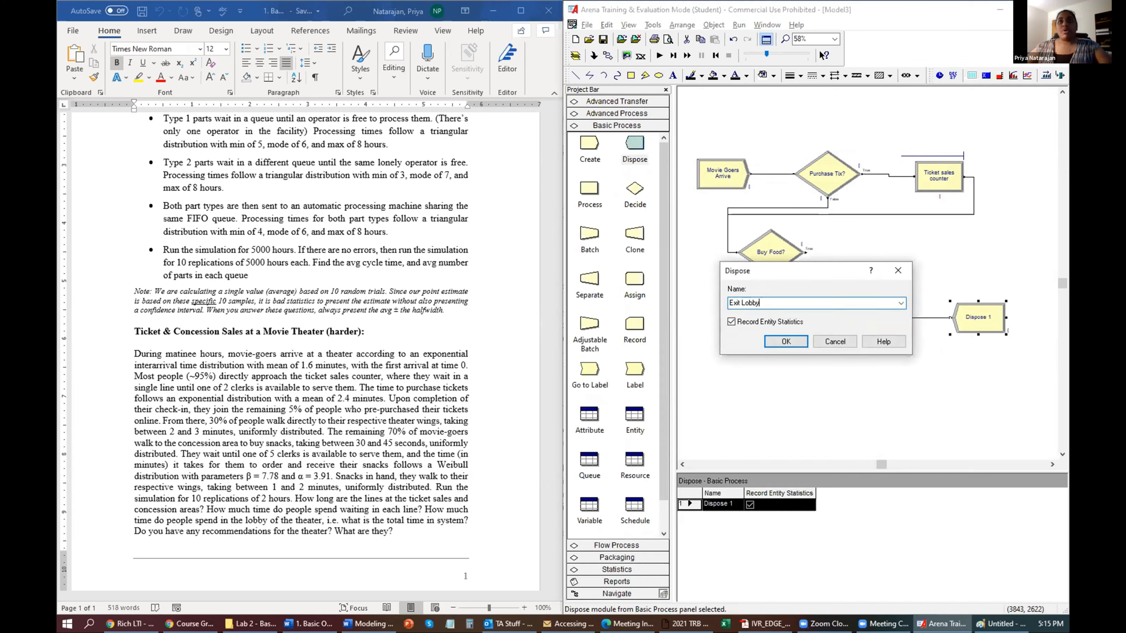
text(by)
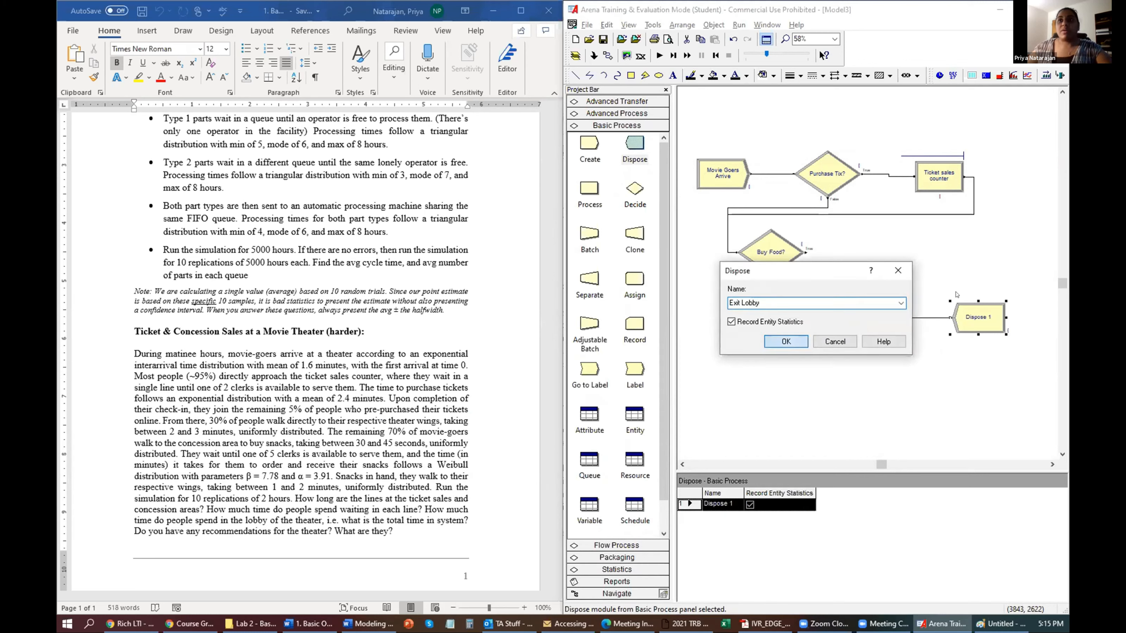
key(Return)
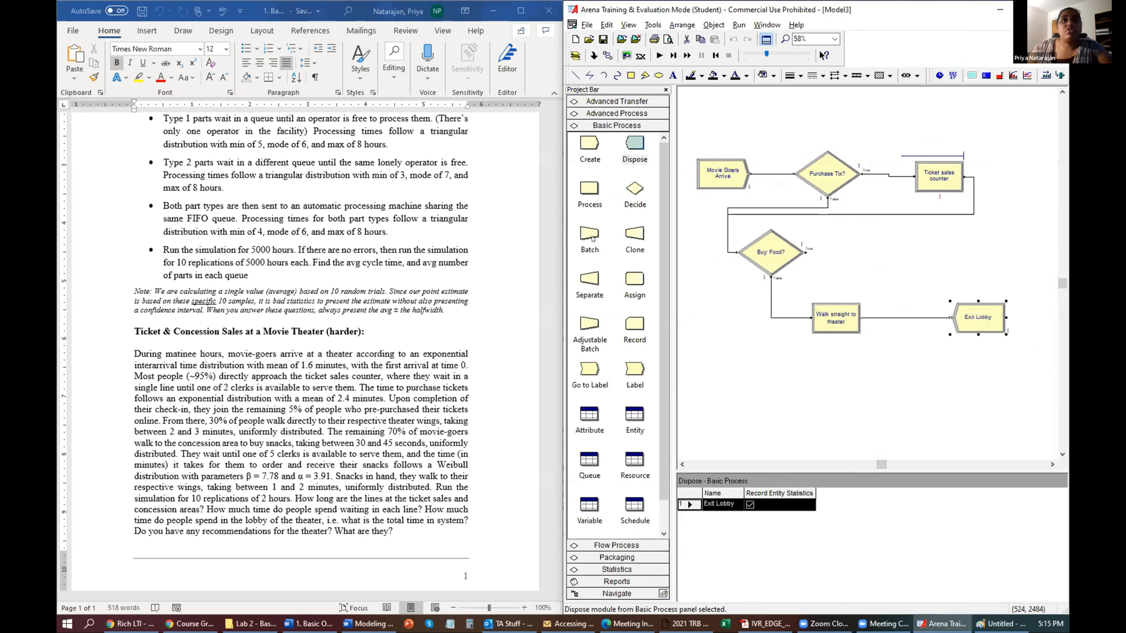
click(616, 545)
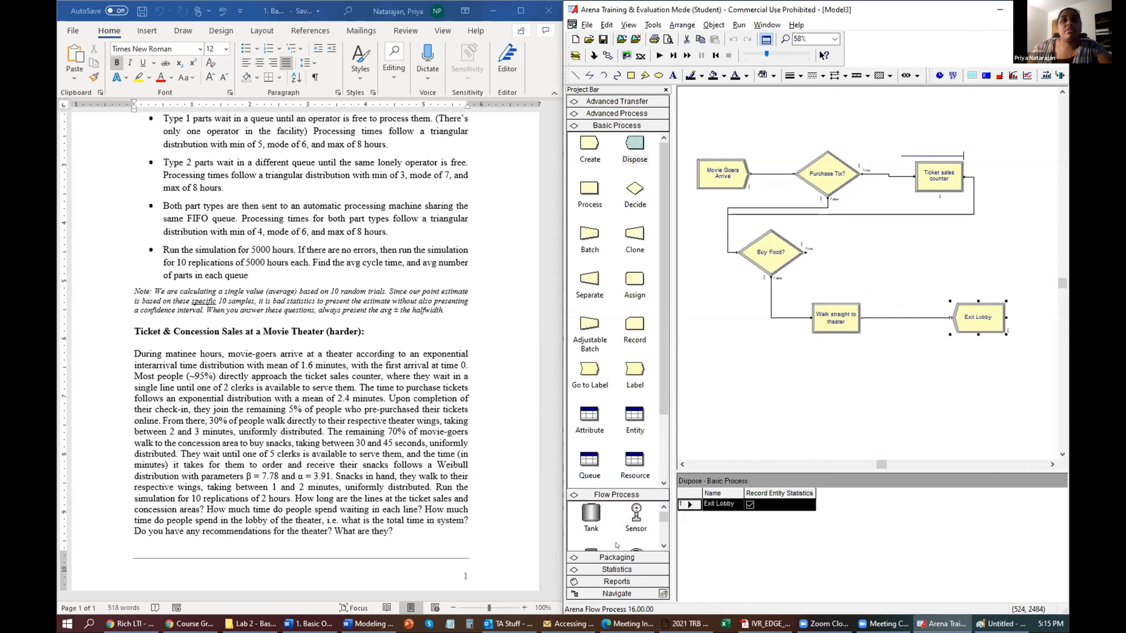
Place an Advanced Process Delay module beside Buy Food? named 'Walk to concession'.
click(639, 112)
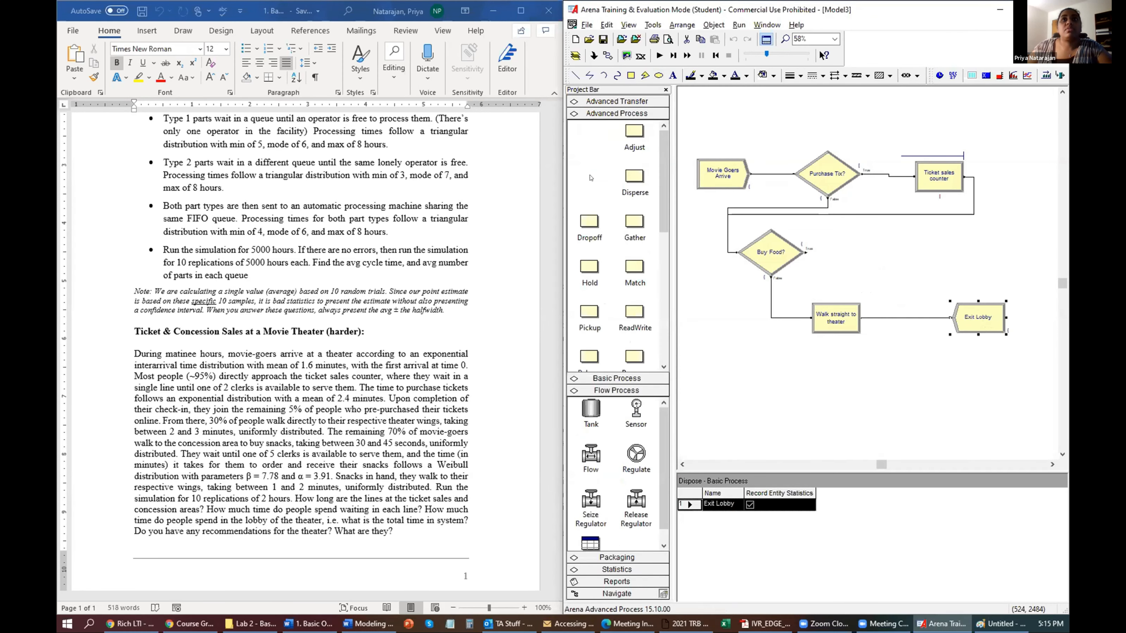
drag(590, 176, 850, 248)
click(762, 245)
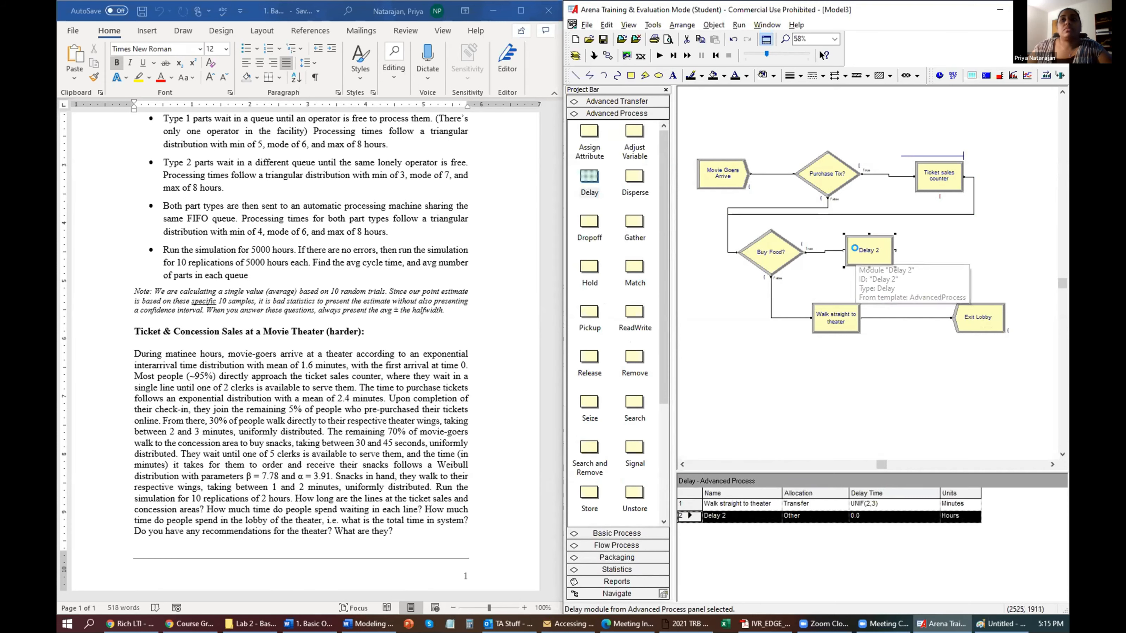
double_click(861, 254)
text(Wa)
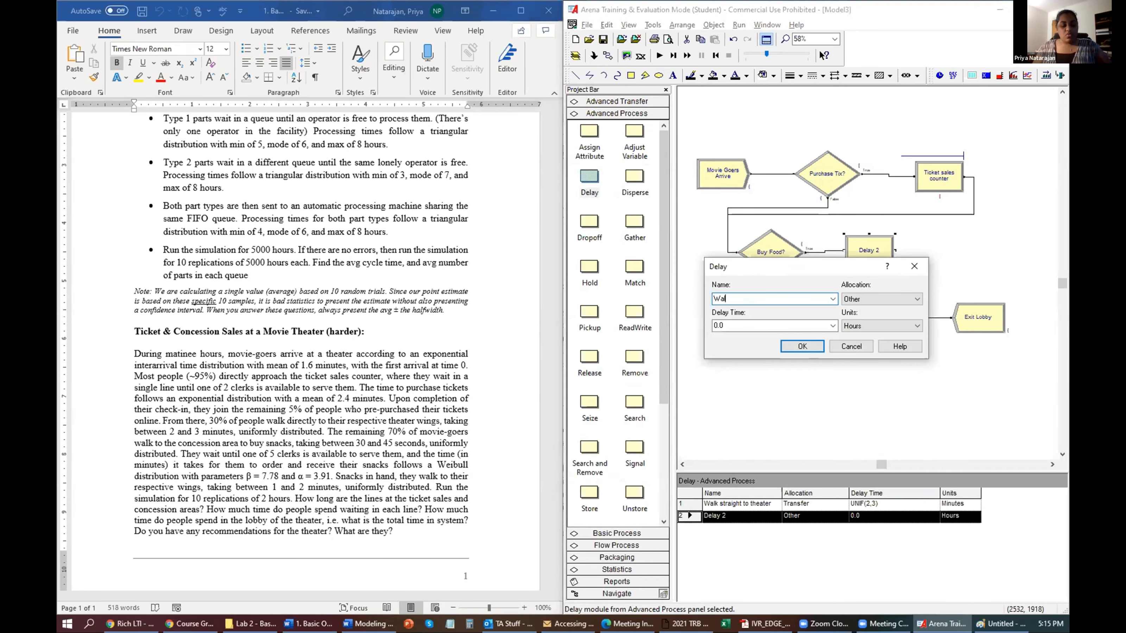
text(lk to conce)
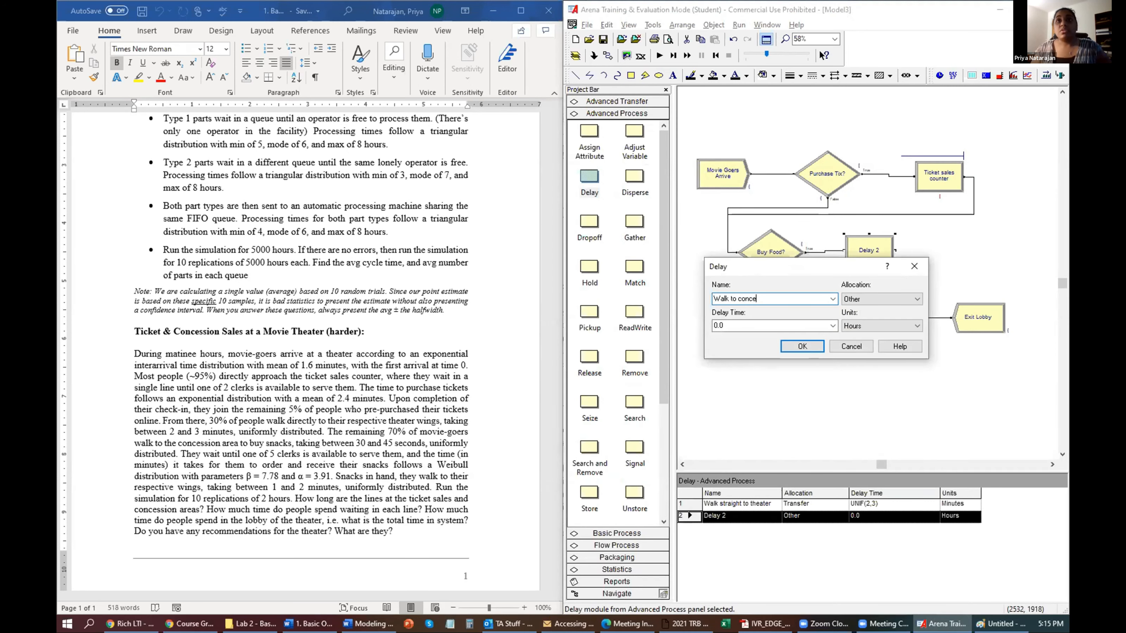
text(ssion)
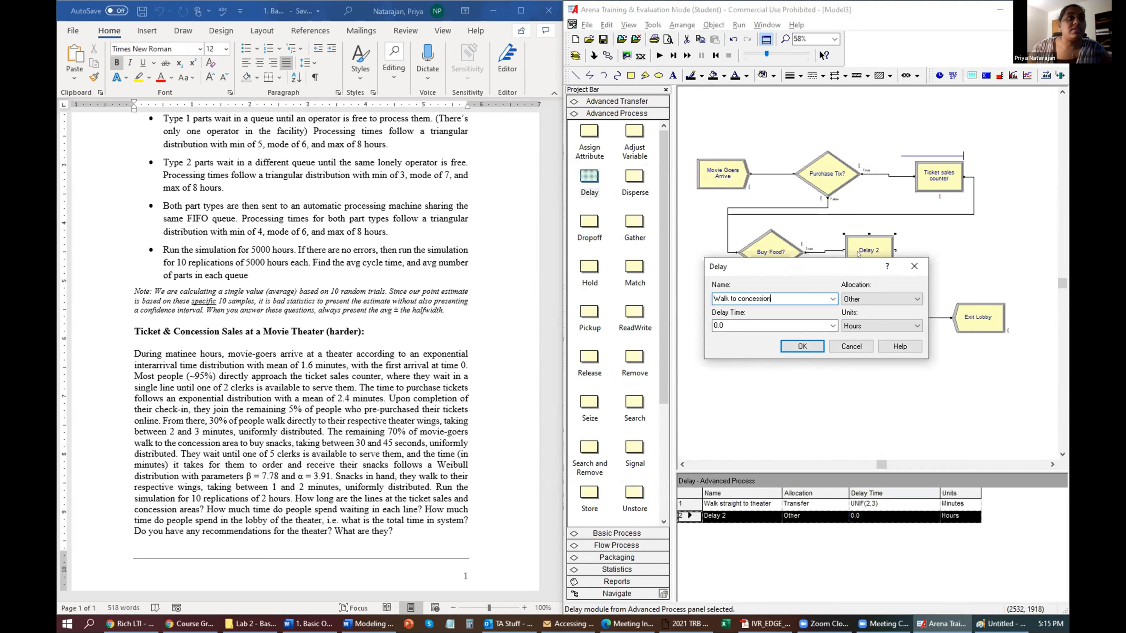
click(801, 346)
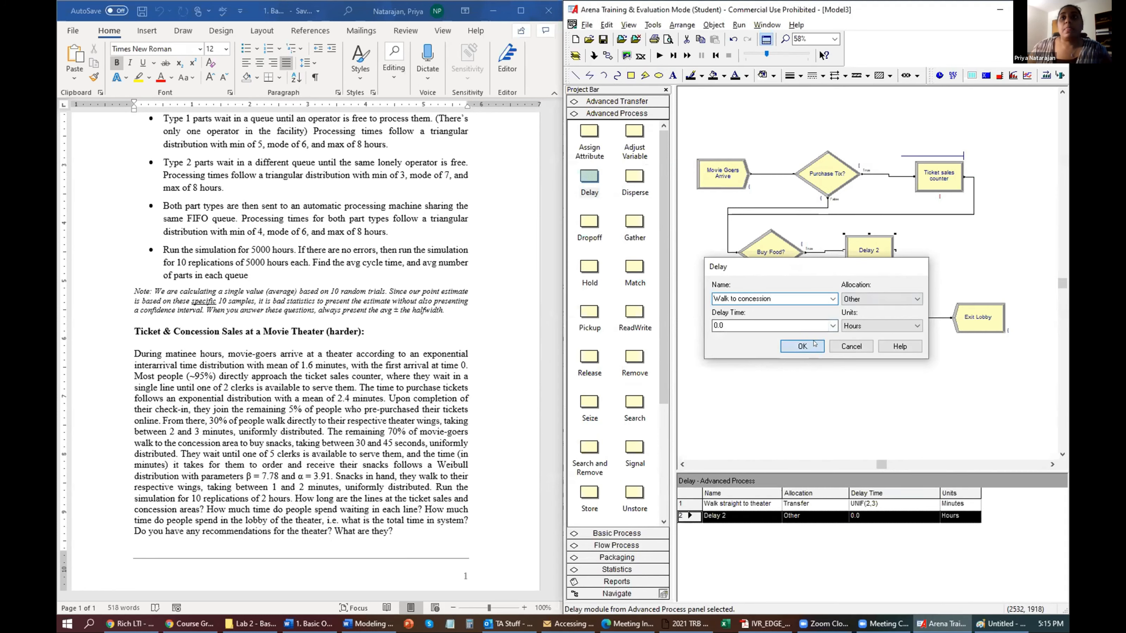
Enter UNIF(.5,.75) as the Walk to concession delay time.
double_click(878, 249)
double_click(815, 324)
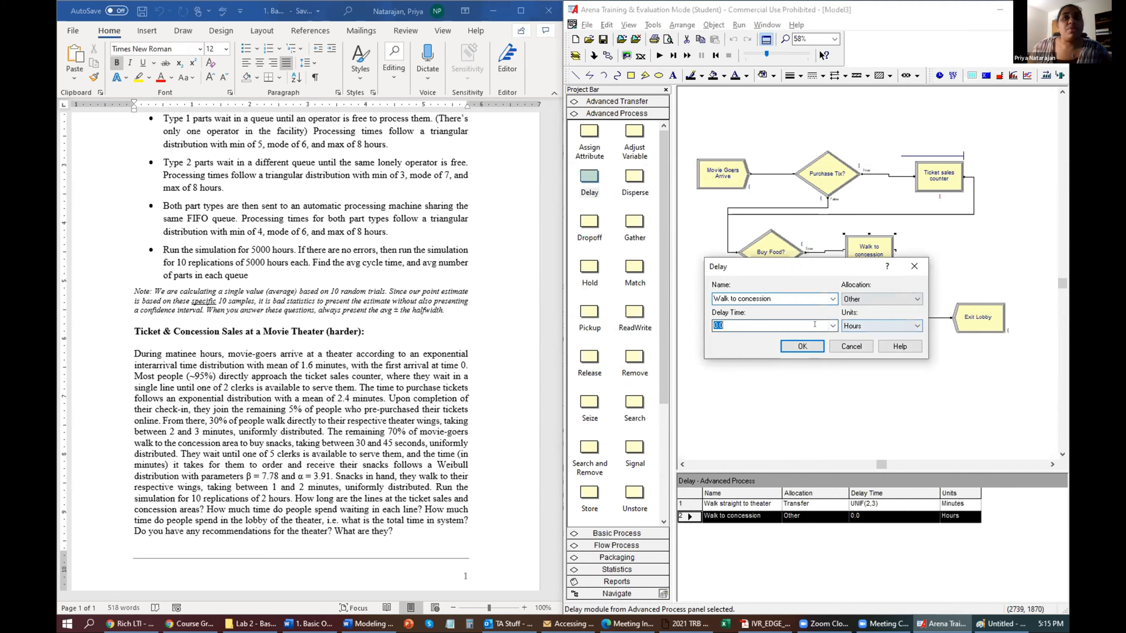
text(UNIT)
key(BackSpace)
text(F)
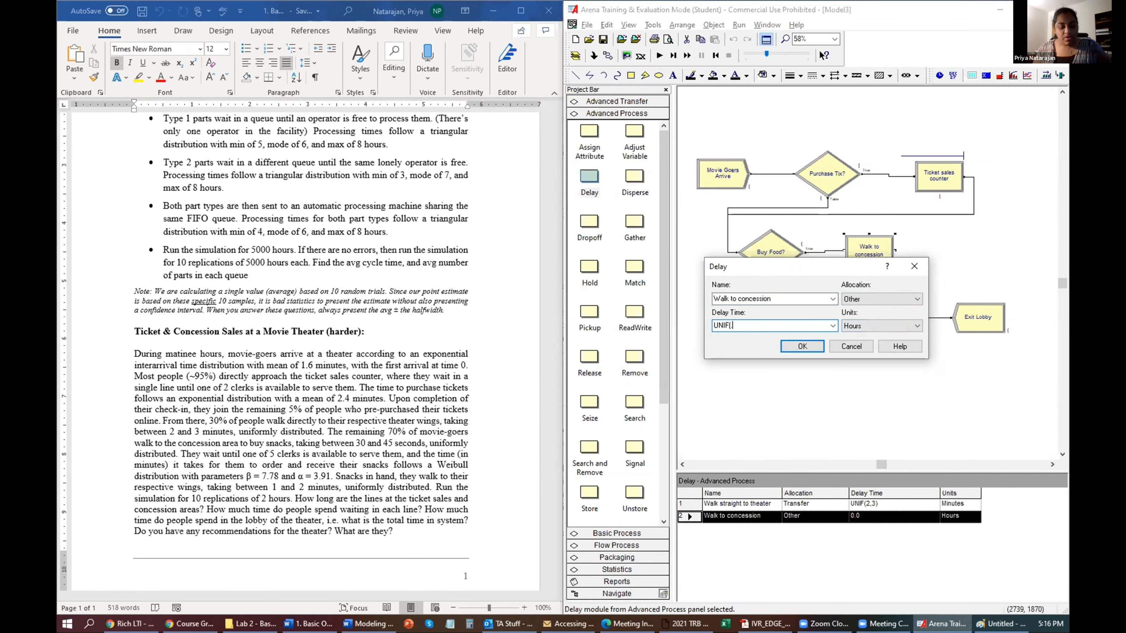
text((.5,.75)m)
Change the delay to UNIF(30,45) with units in Seconds and confirm.
key(shift+Tab)
key(Left)
key(BackSpace)
key(BackSpace)
key(BackSpace)
key(BackSpace)
key(BackSpace)
key(BackSpace)
text(.30)
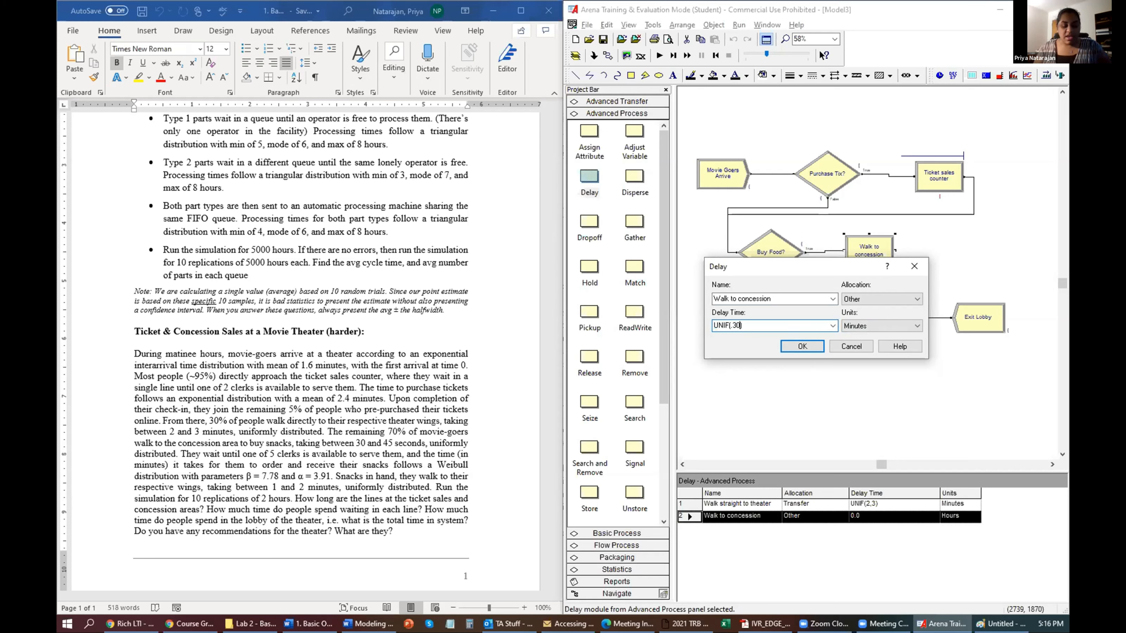
text(,45)
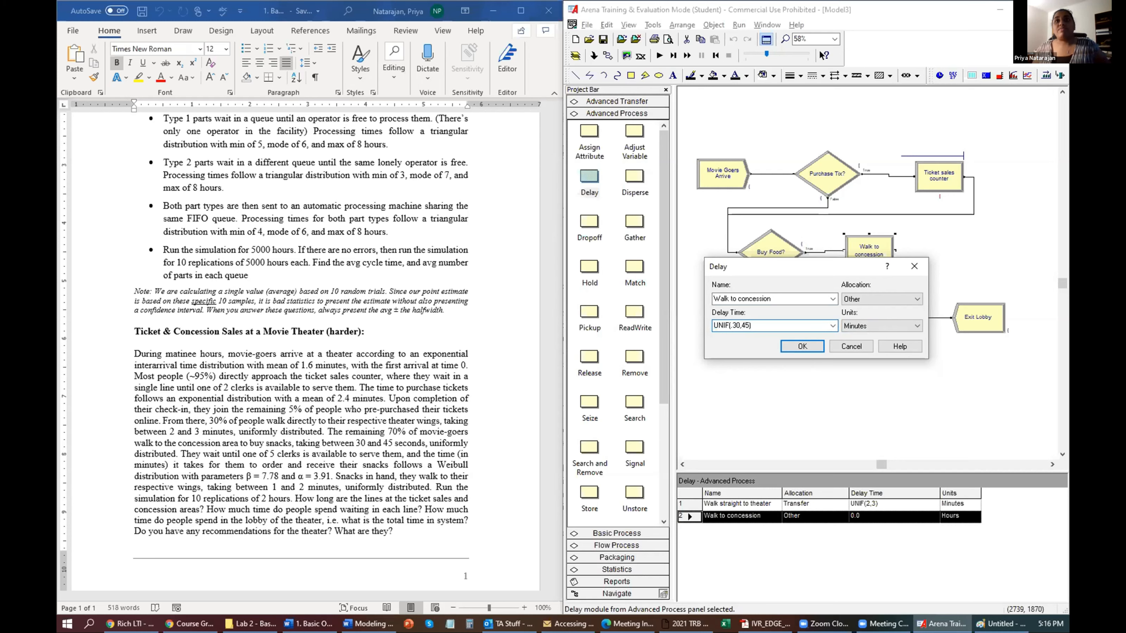
key(Left)
key(Left)
key(Left)
key(Delete)
key(Tab)
key(s)
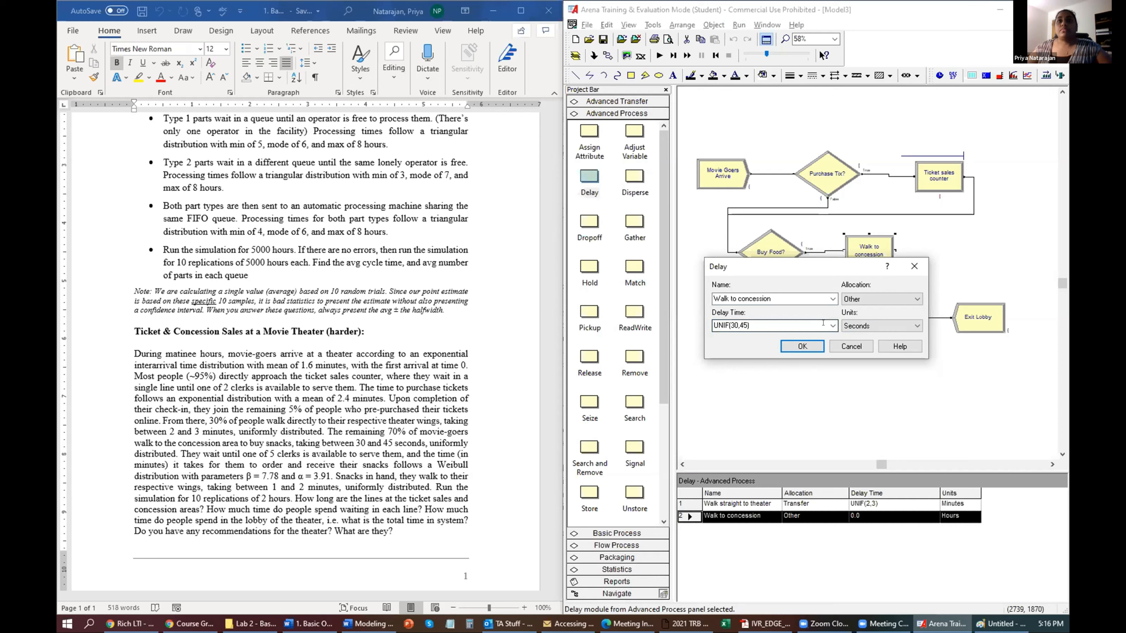
click(803, 346)
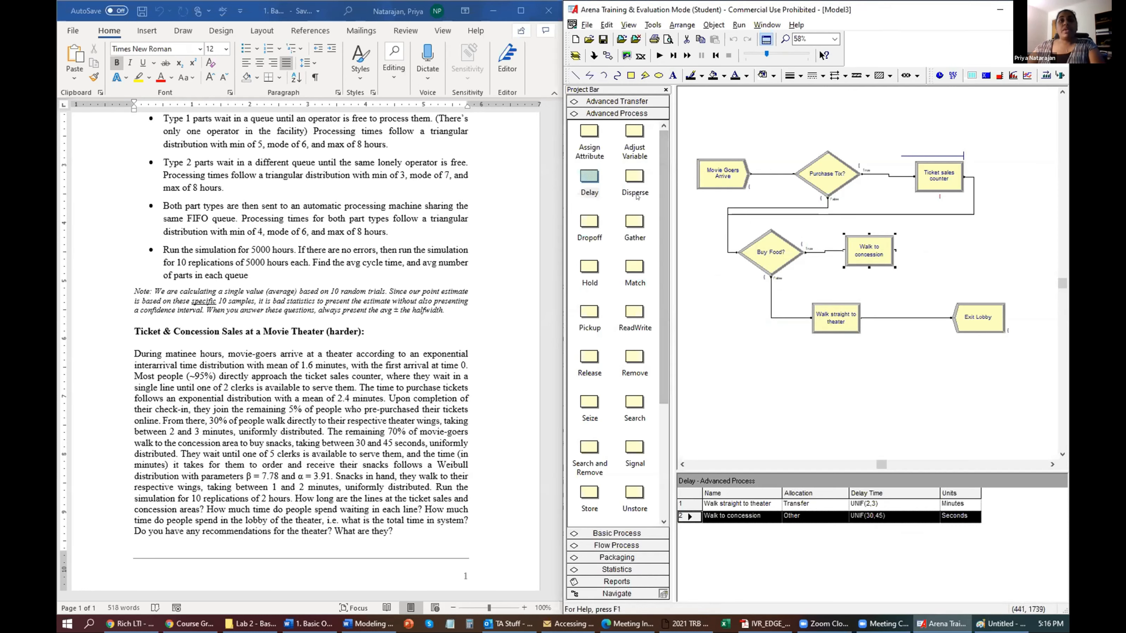
click(639, 534)
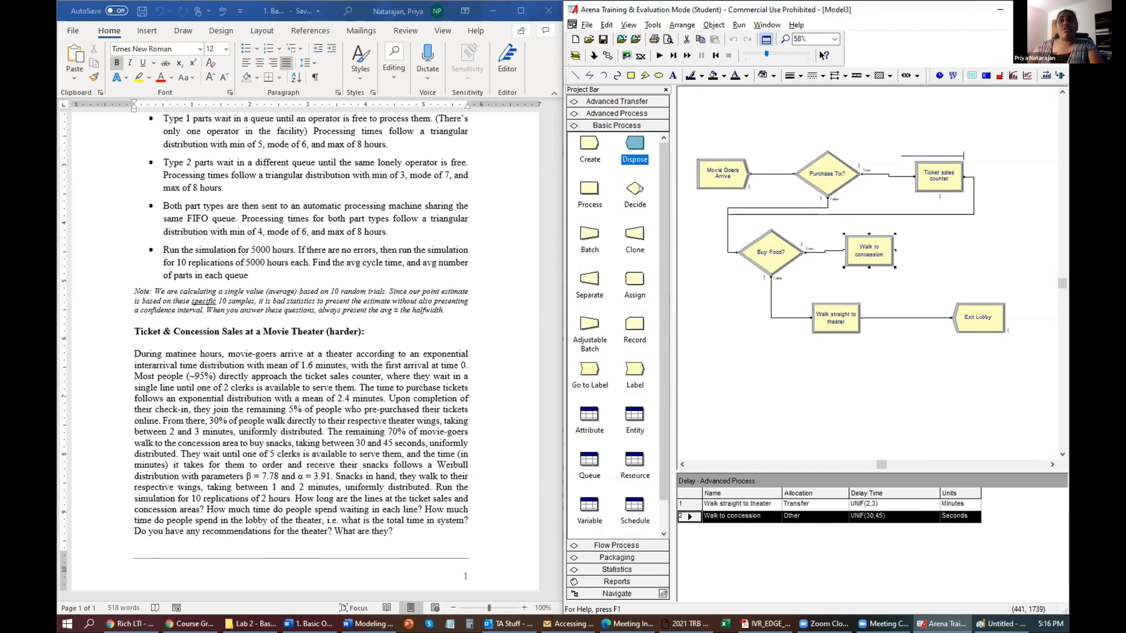
Add a Process module 'Concession Counter' that seizes, delays and releases one Concession clerk.
drag(590, 188, 930, 250)
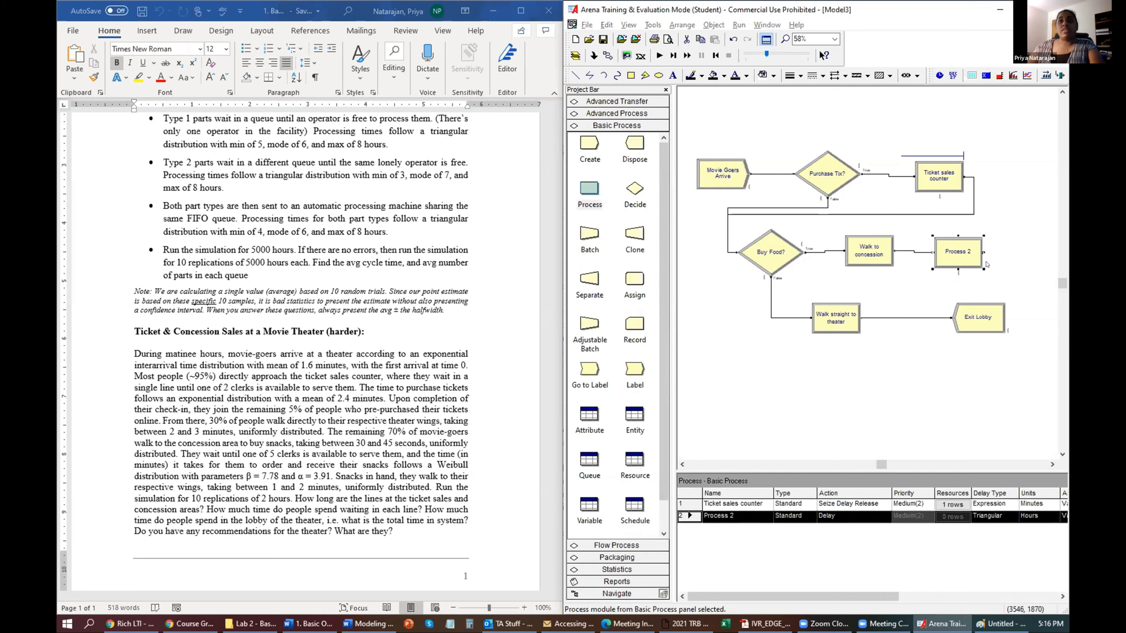
double_click(977, 264)
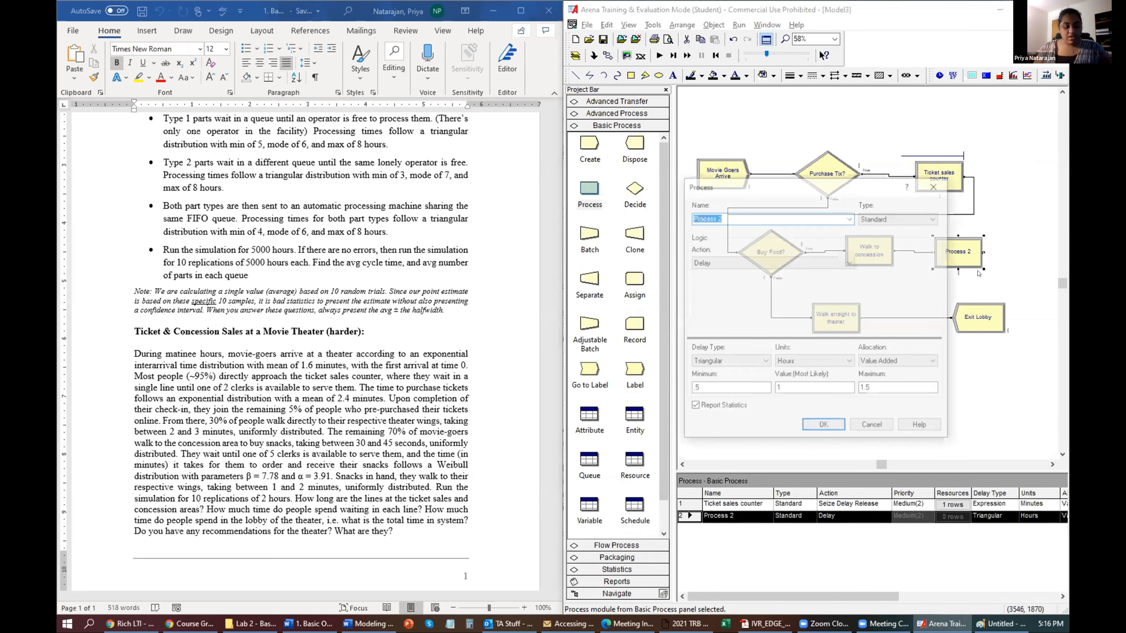
text(Concessio)
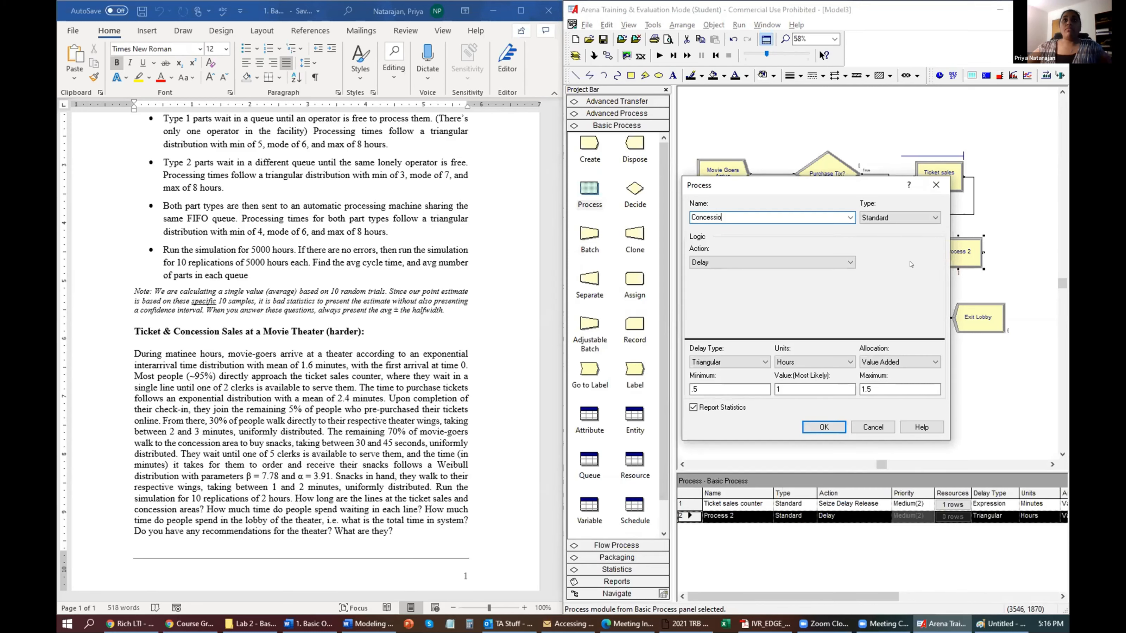
text(n Counter)
click(839, 262)
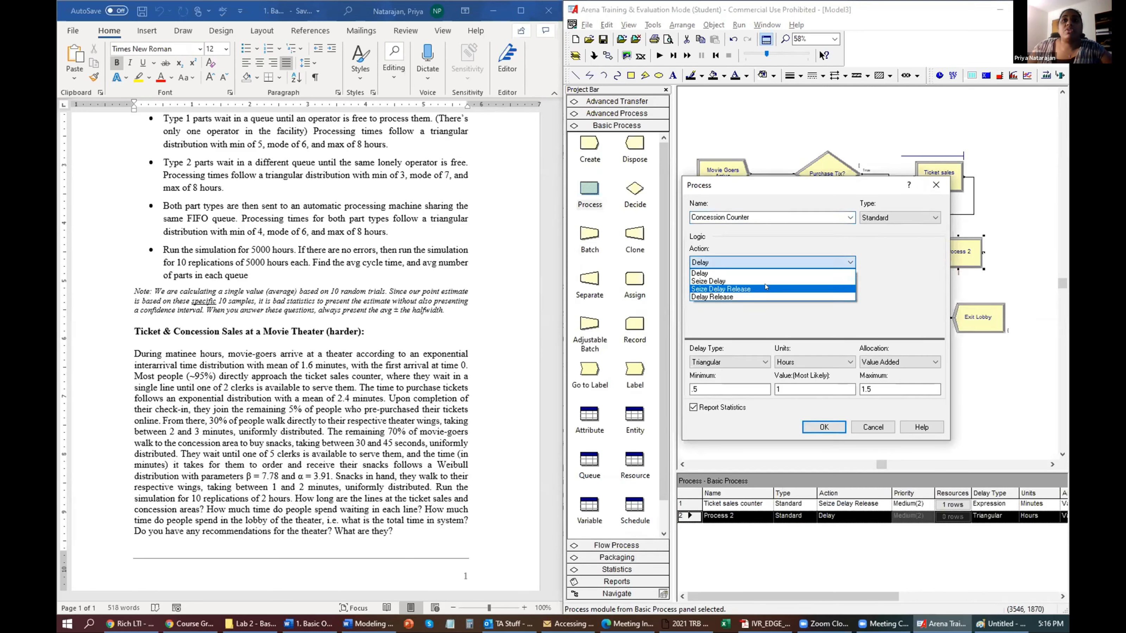
click(765, 288)
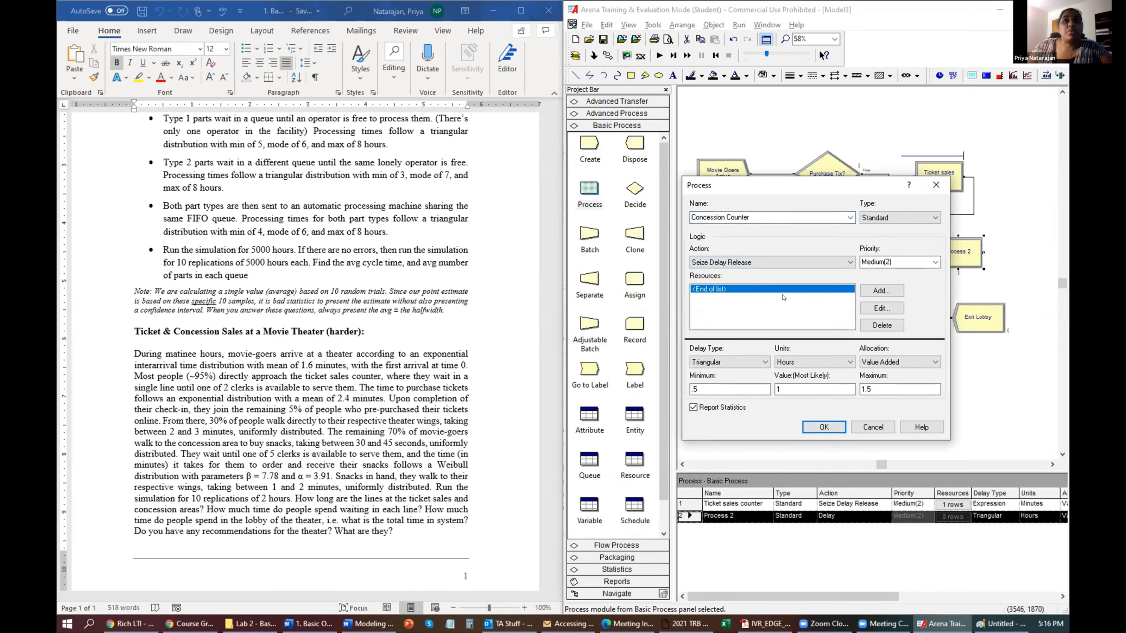
click(880, 292)
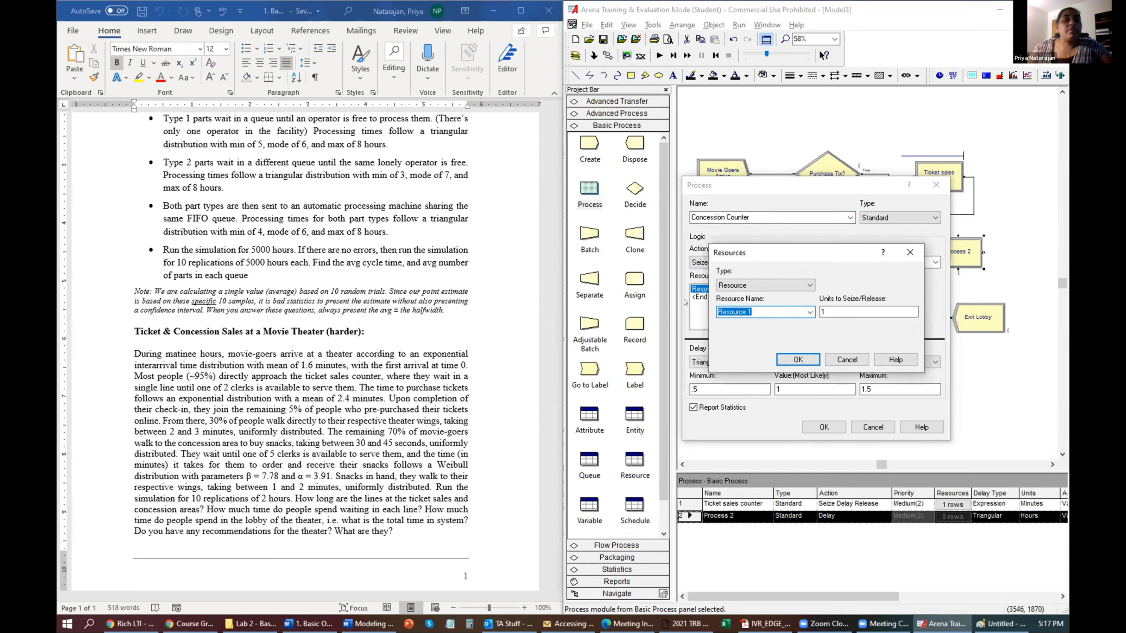
text(Concession clerk)
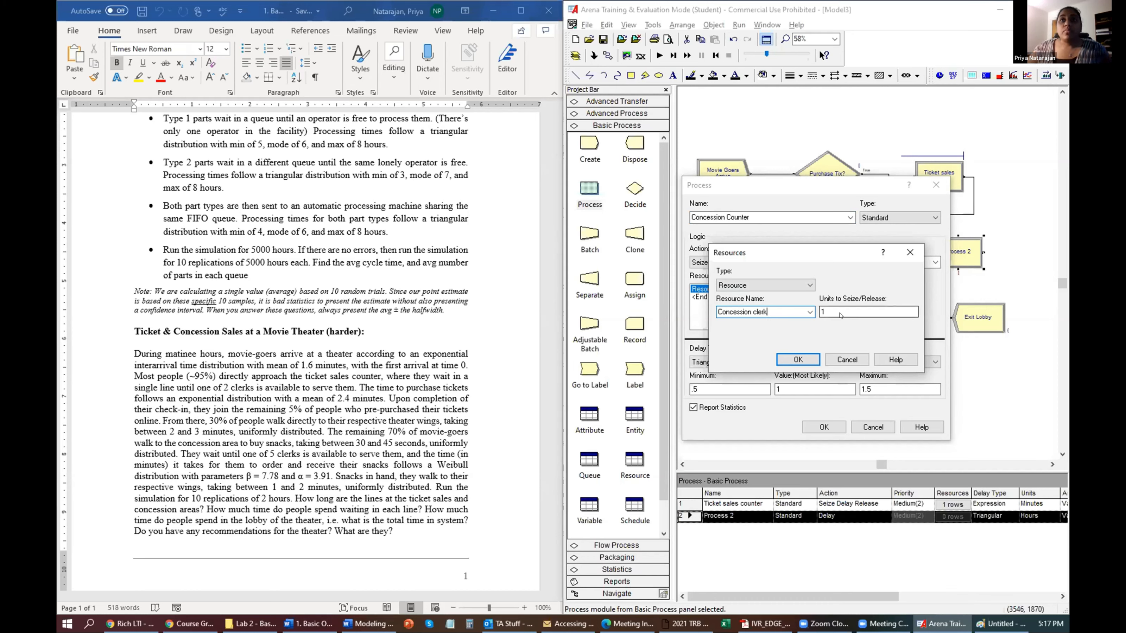
click(798, 360)
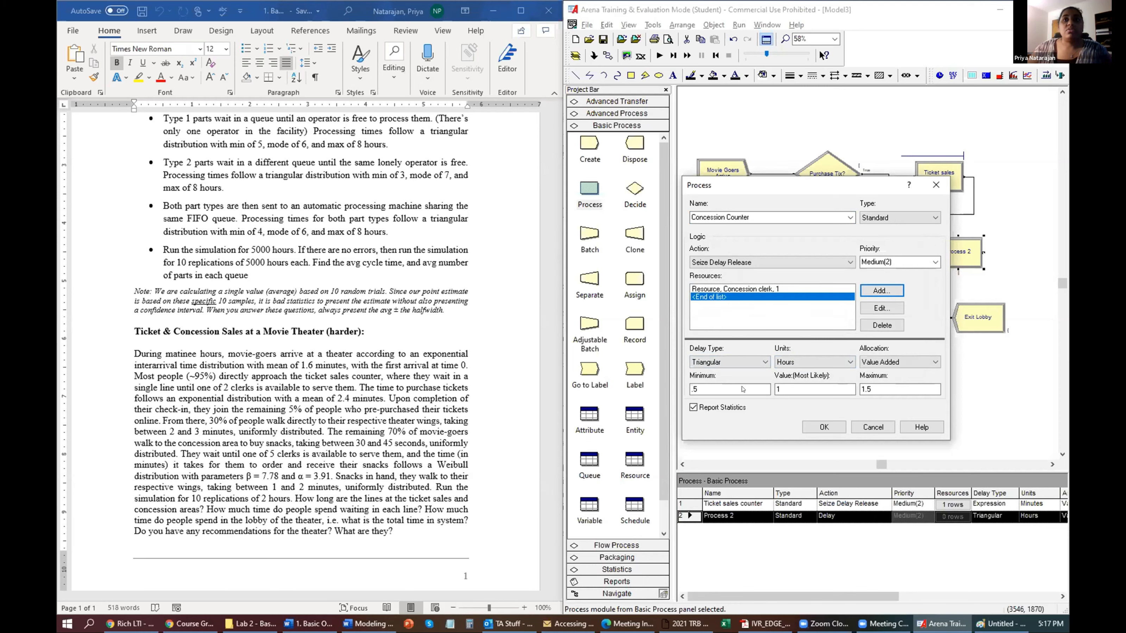
Switch the delay type to Expression and bring up the Expression Builder for it.
click(765, 362)
click(734, 403)
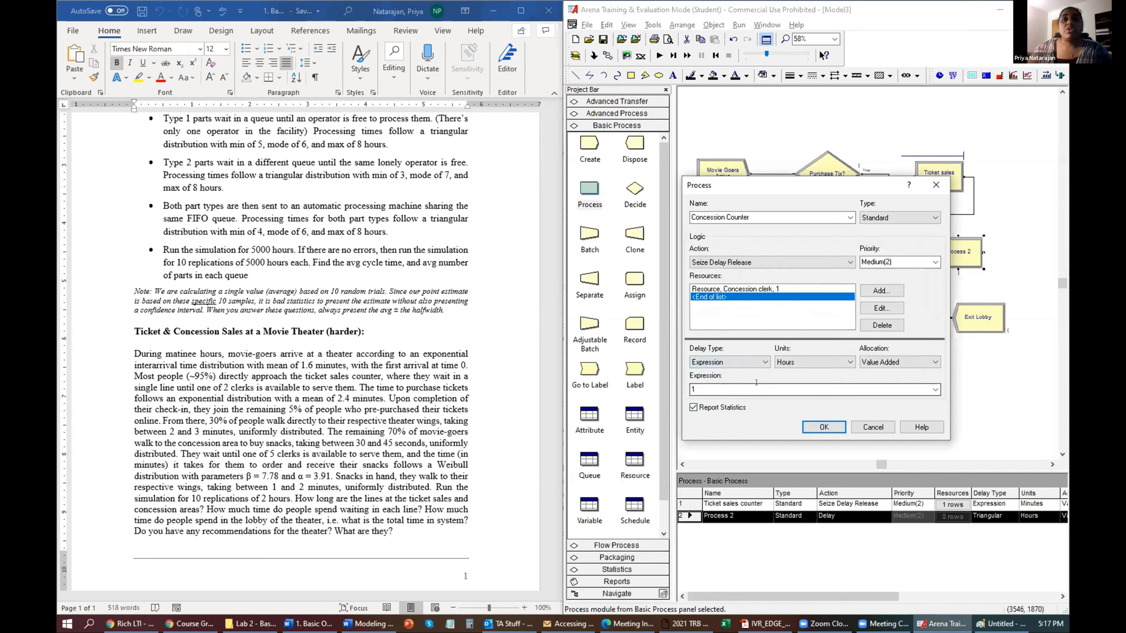
right_click(759, 391)
click(809, 488)
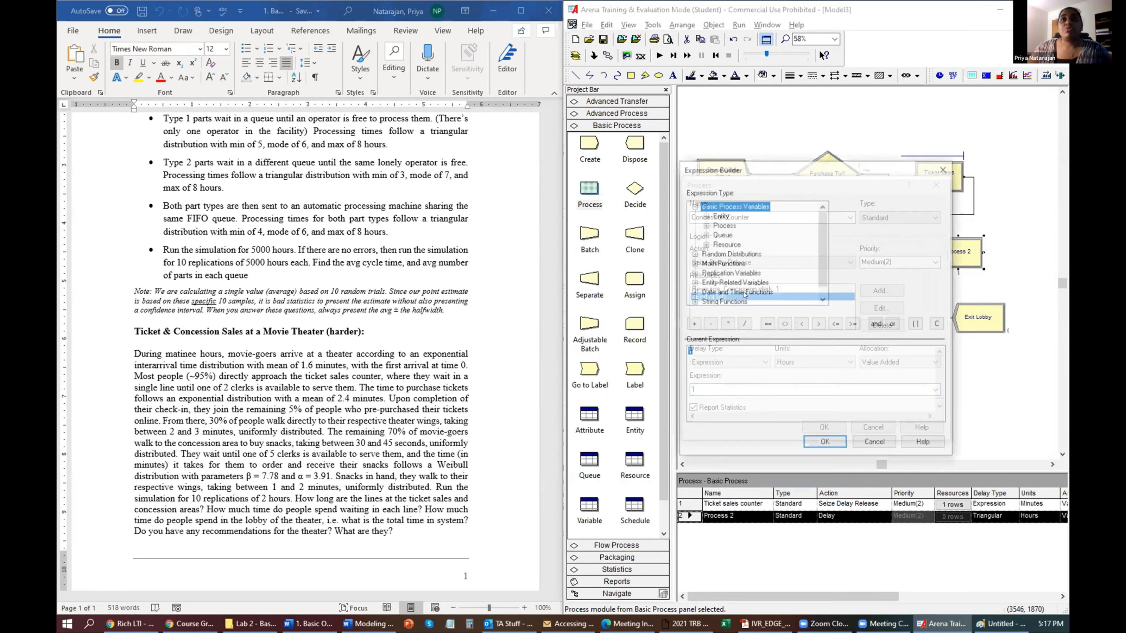
Set the Concession Counter delay to WEIB(7.78, 3.91) minutes, then move Walk straight to theater and Exit Lobby lower.
click(722, 243)
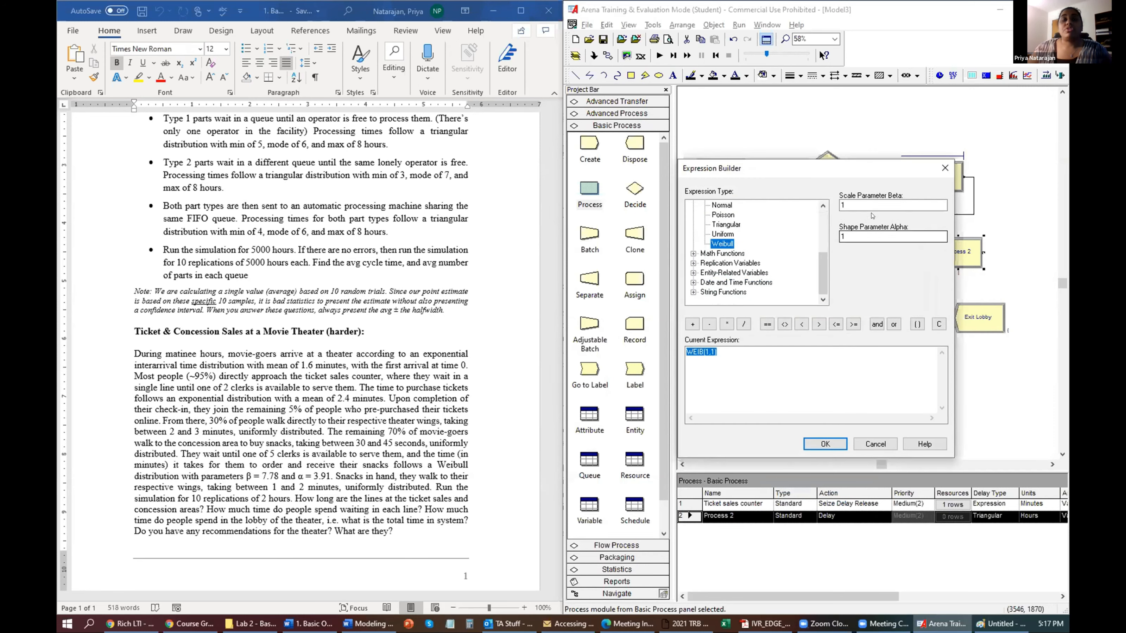
double_click(872, 208)
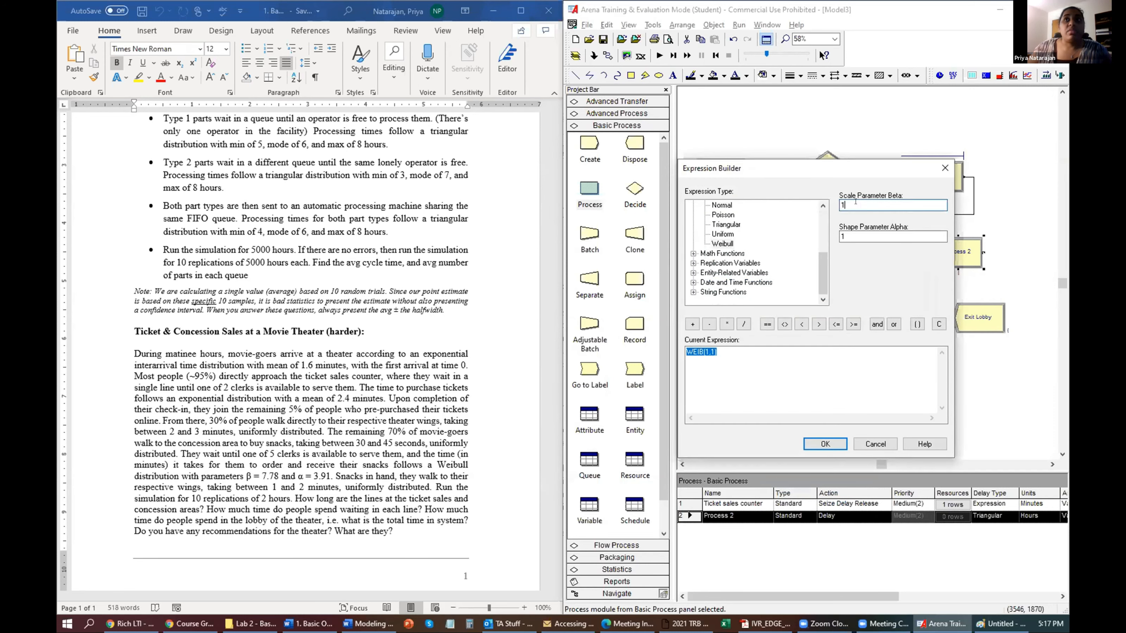
text(7.78)
key(Tab)
text(3.91)
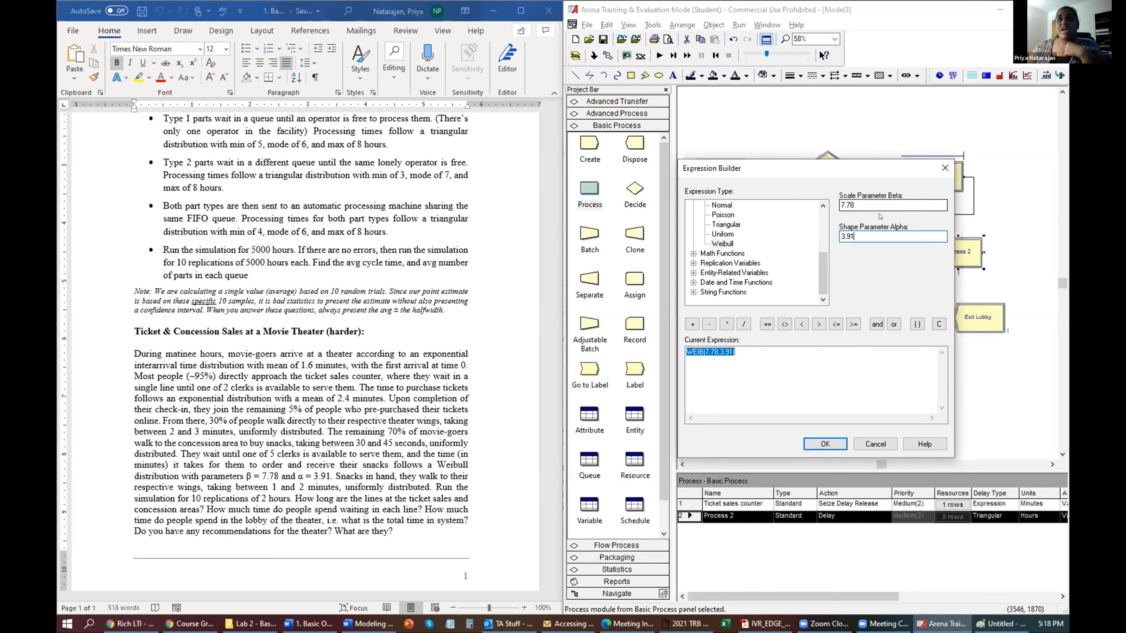
click(821, 444)
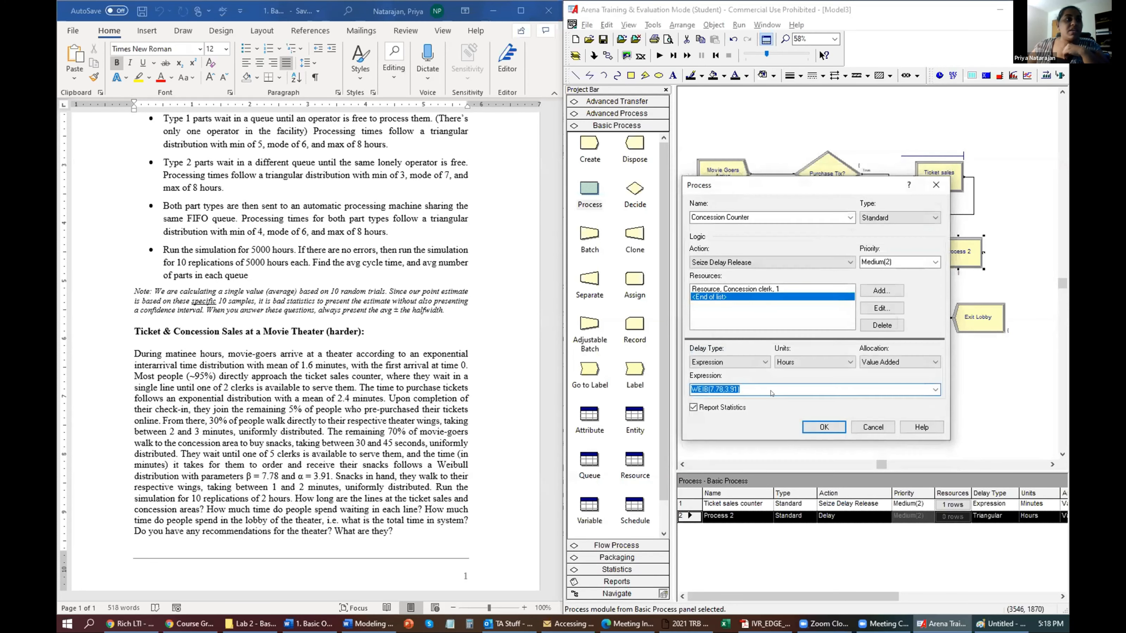
click(814, 362)
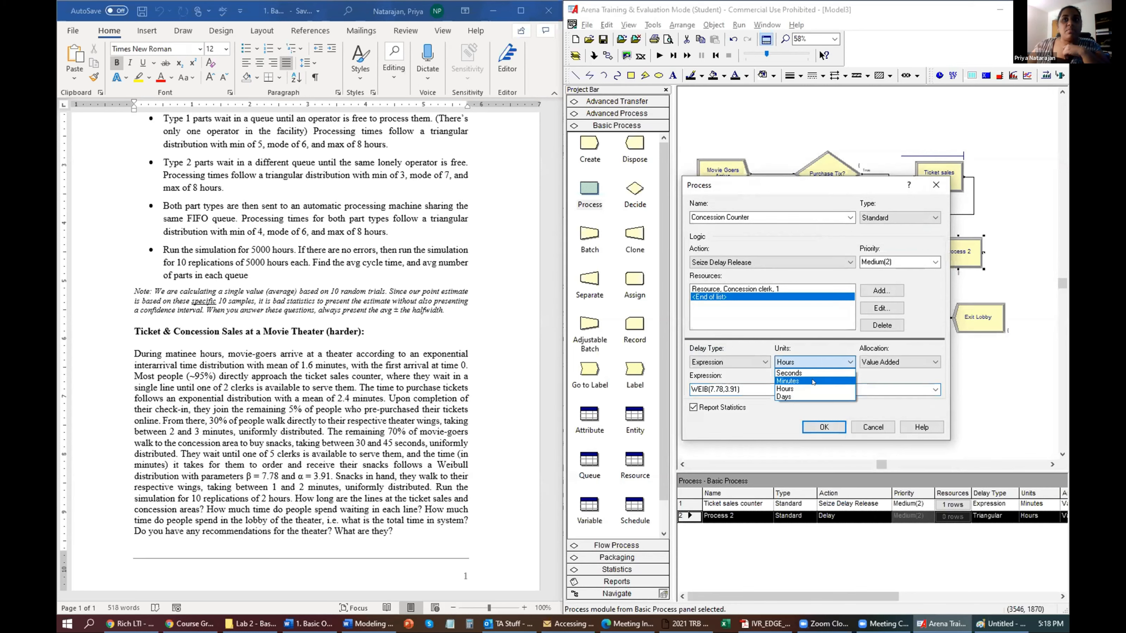
click(813, 382)
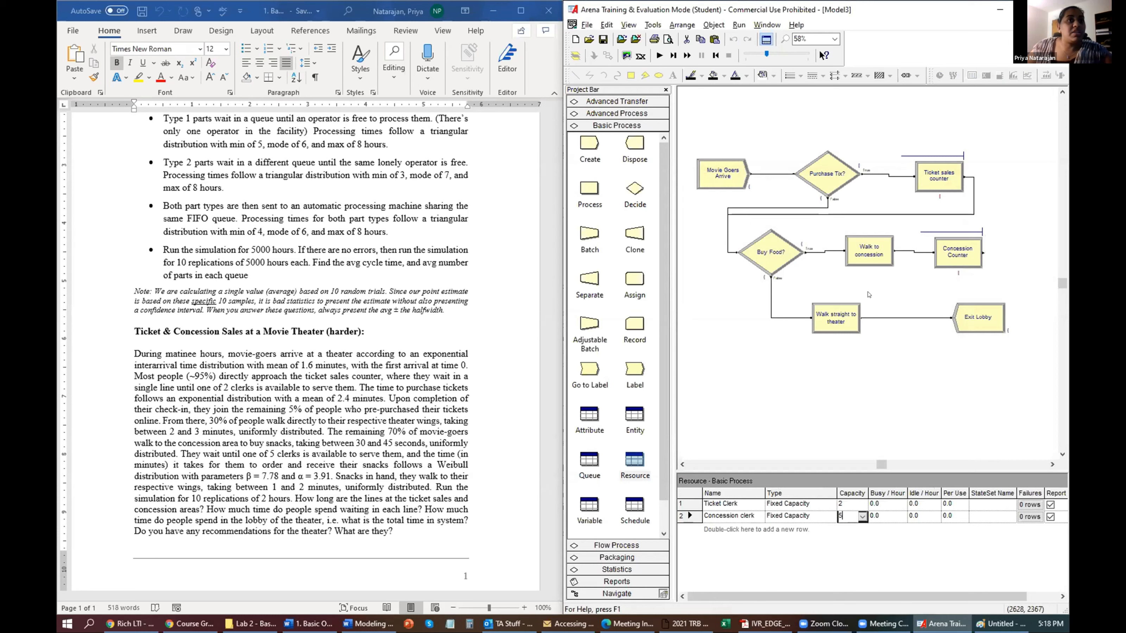
drag(836, 318, 825, 376)
Push the lower branch down and add a Delay module 'From concession to theater' below Concession Counter.
drag(978, 317, 981, 380)
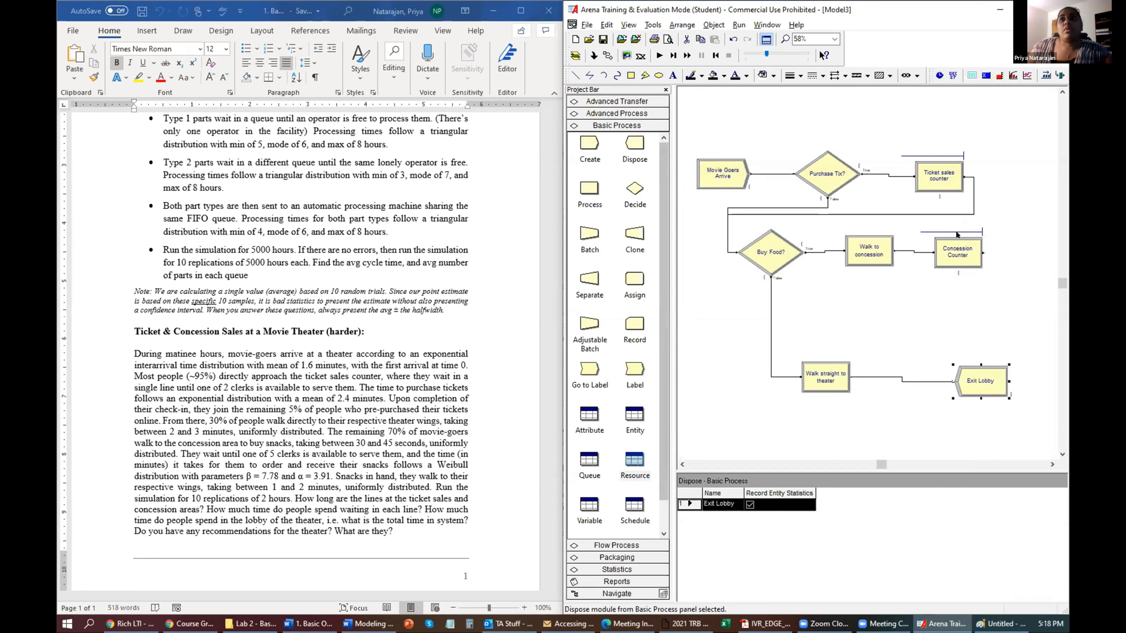
click(957, 247)
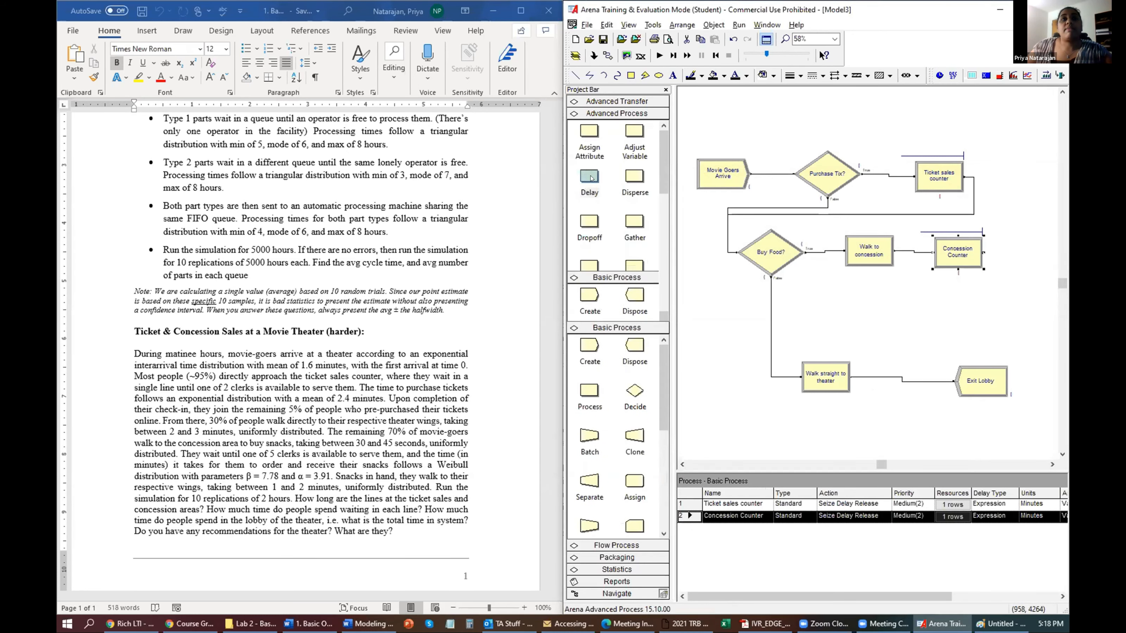
drag(589, 176, 851, 300)
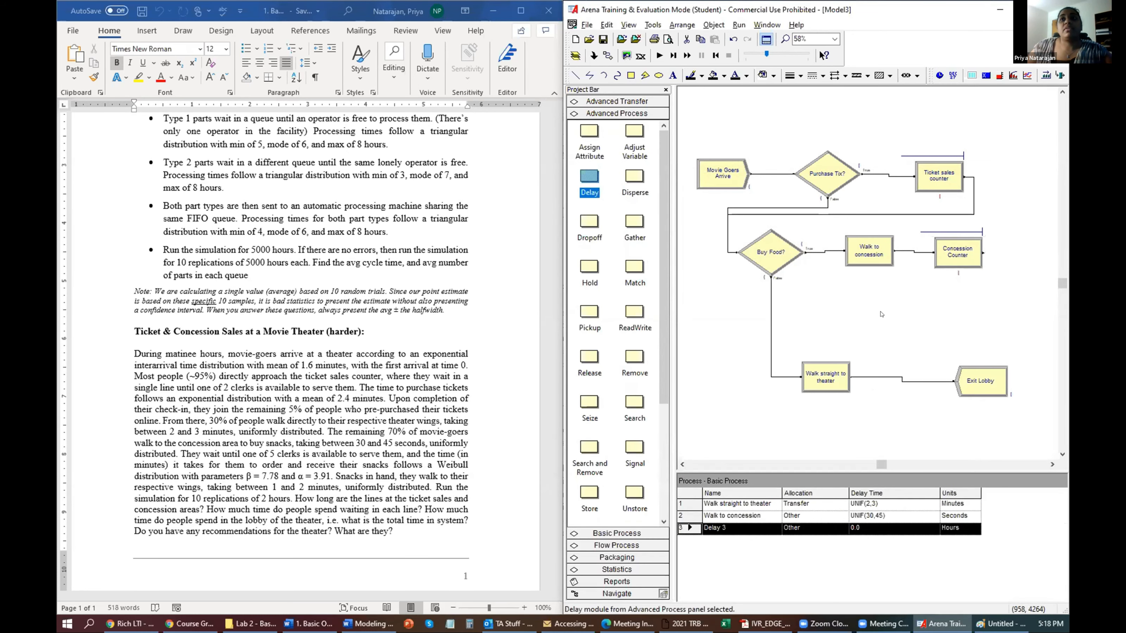
double_click(882, 313)
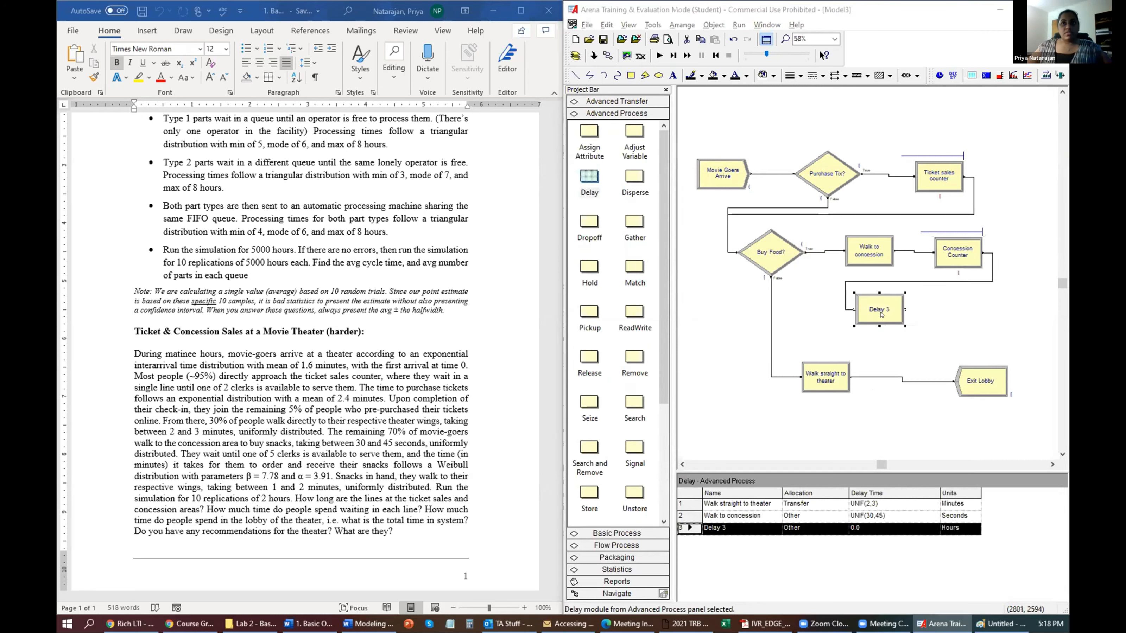
text(Wa)
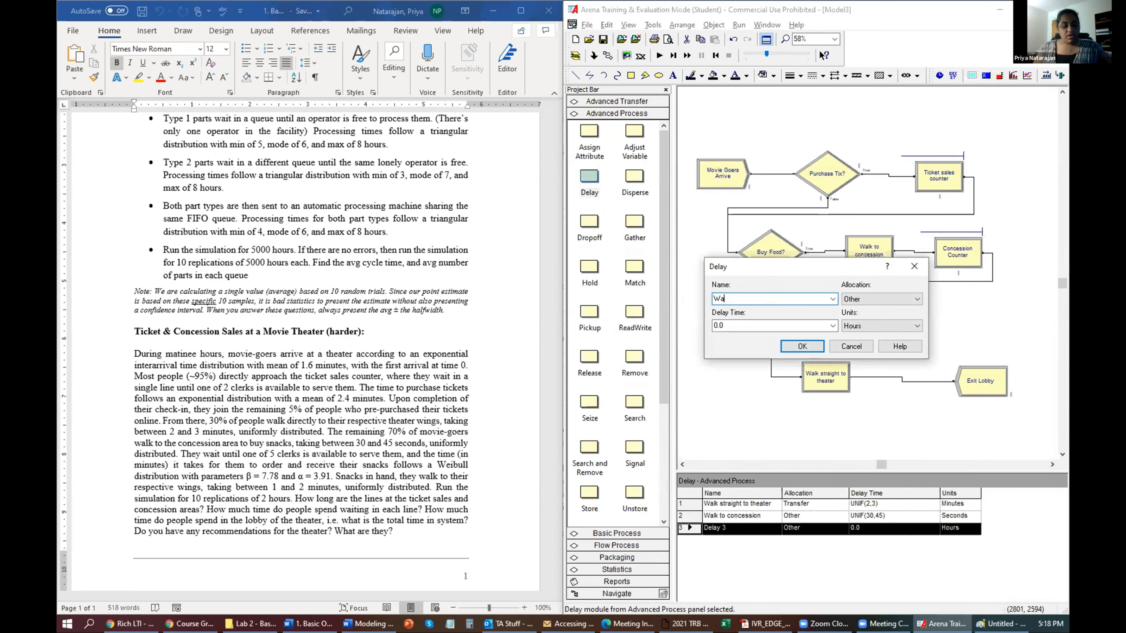
text(lk)
key(BackSpace)
key(BackSpace)
key(BackSpace)
key(BackSpace)
key(BackSpace)
text(From con)
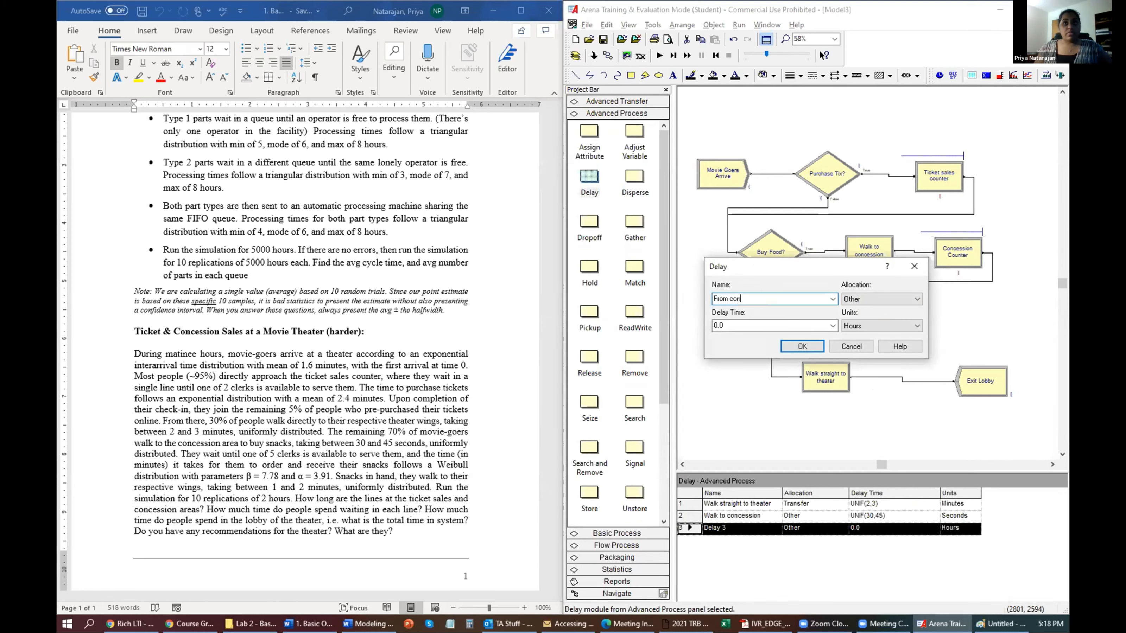
text(cession )
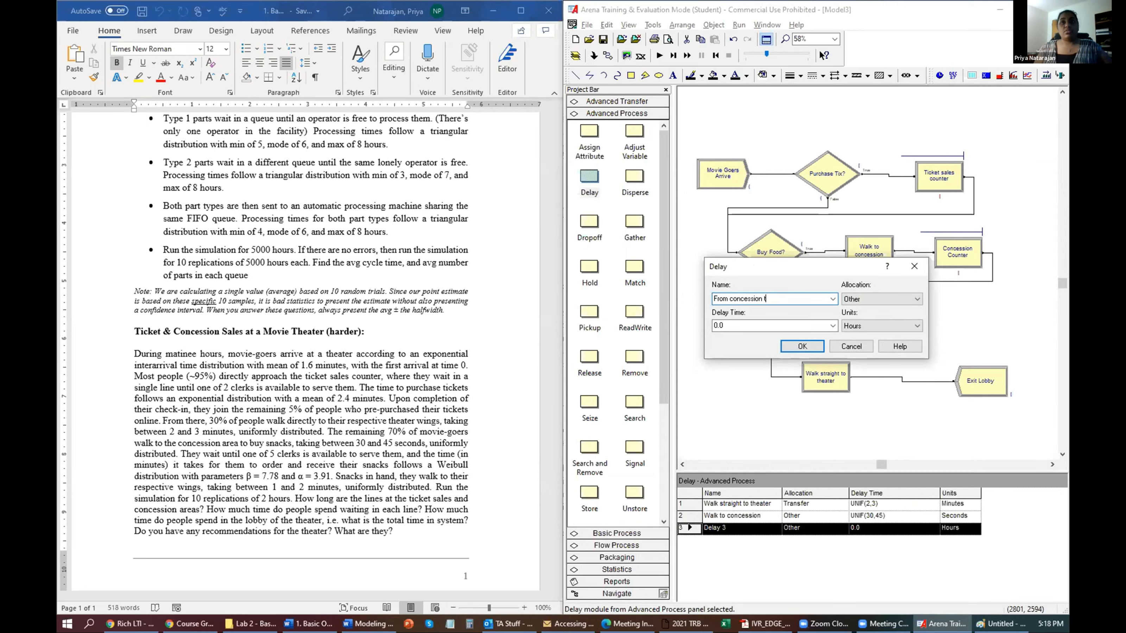
text(to theater)
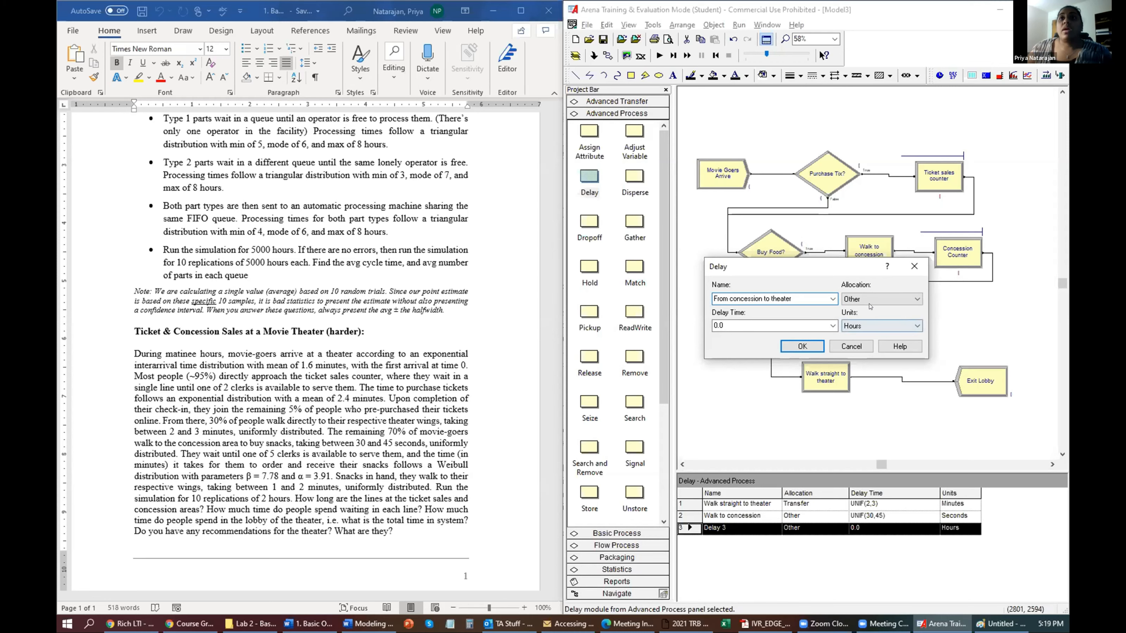
Give the new delay UNIF(1,2) minutes, confirm it, and go to Run Setup.
double_click(813, 325)
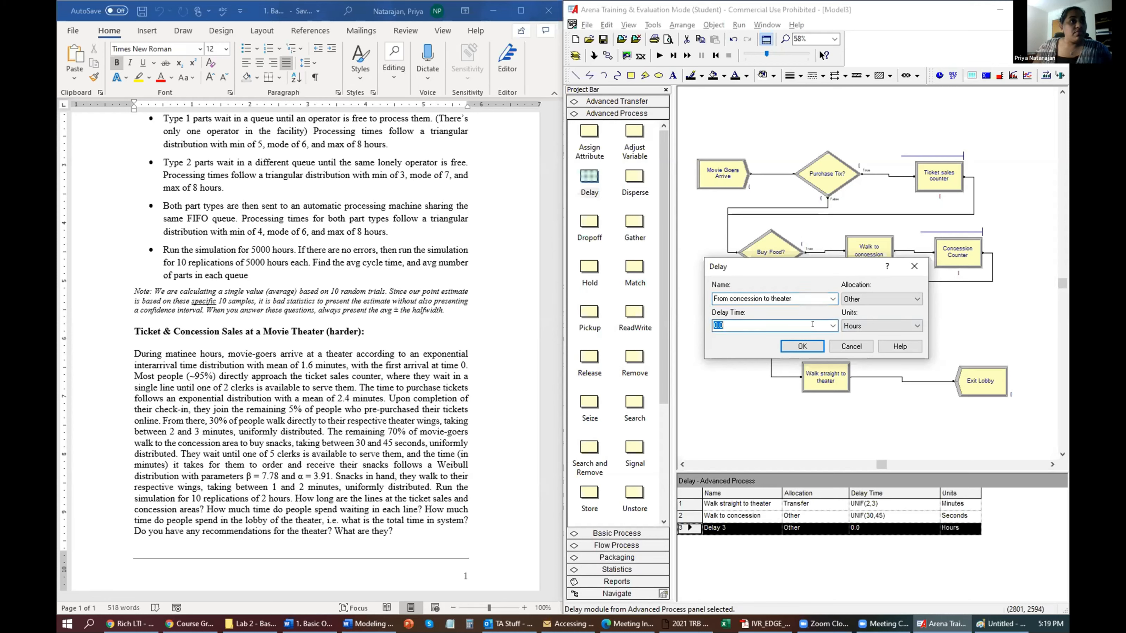
text(UNIF)
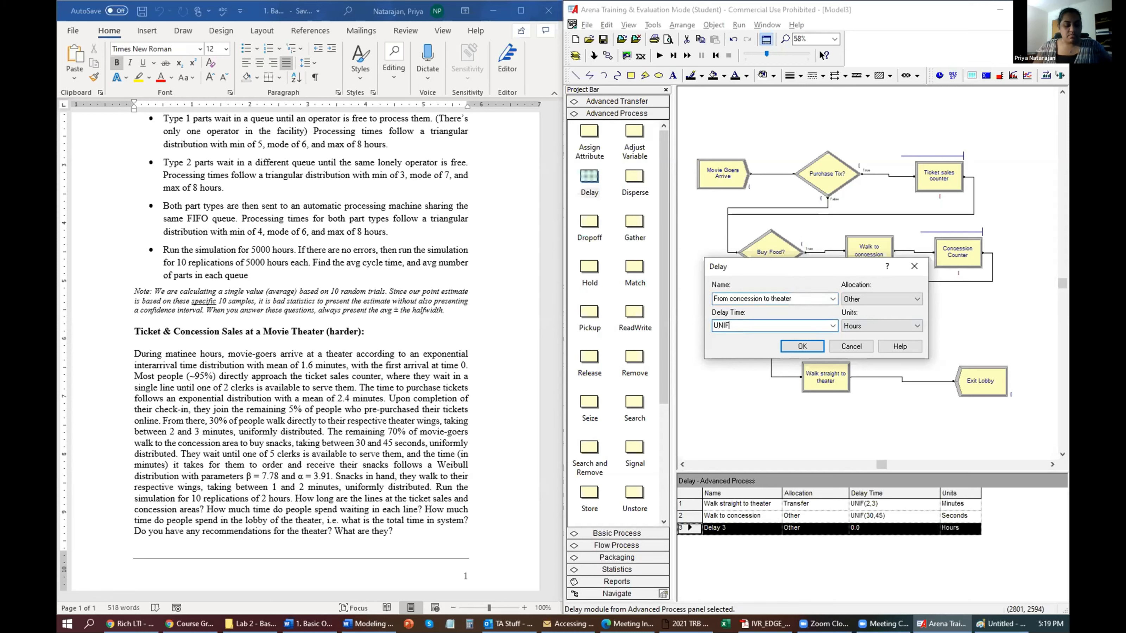
text((2,3)
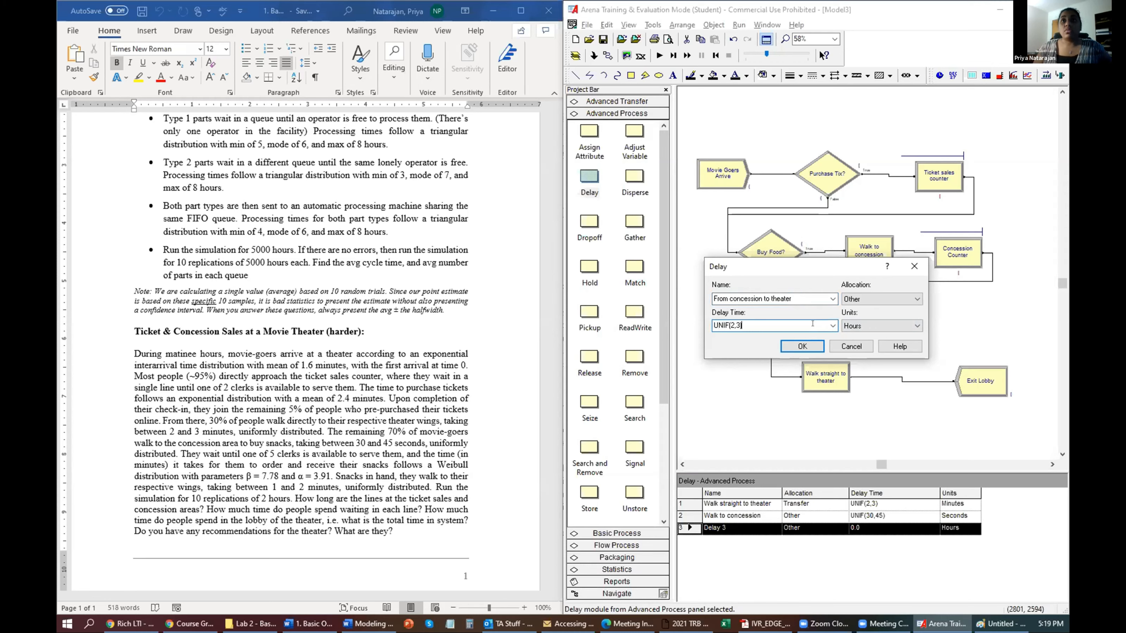
key(BackSpace)
key(BackSpace)
key(BackSpace)
text(1,2))
key(Tab)
key(m)
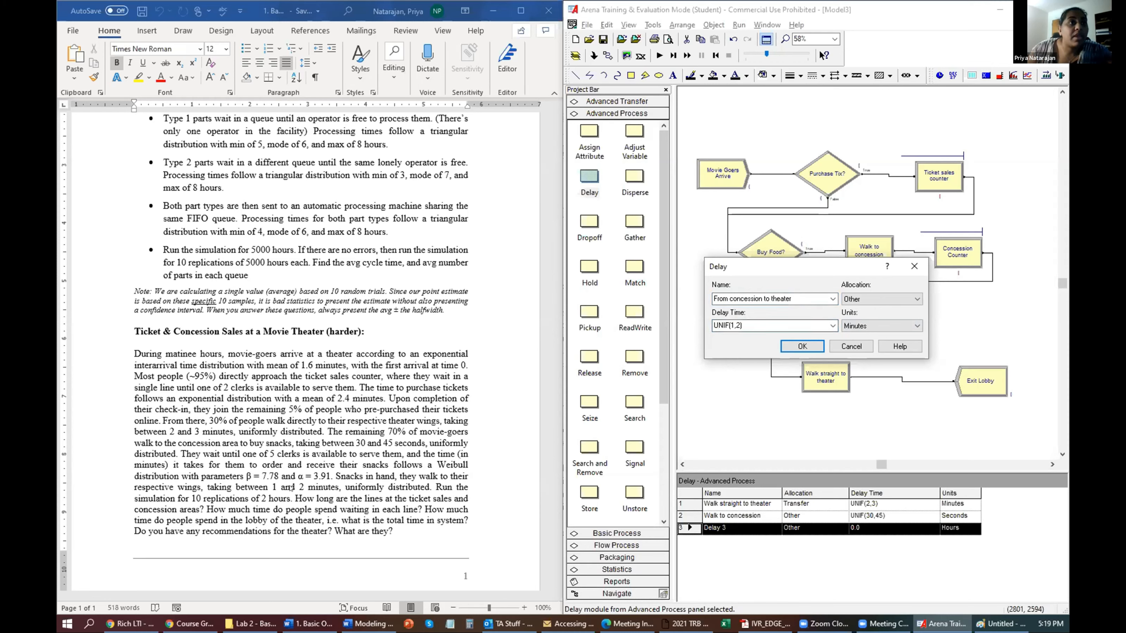
click(805, 347)
click(713, 24)
click(751, 38)
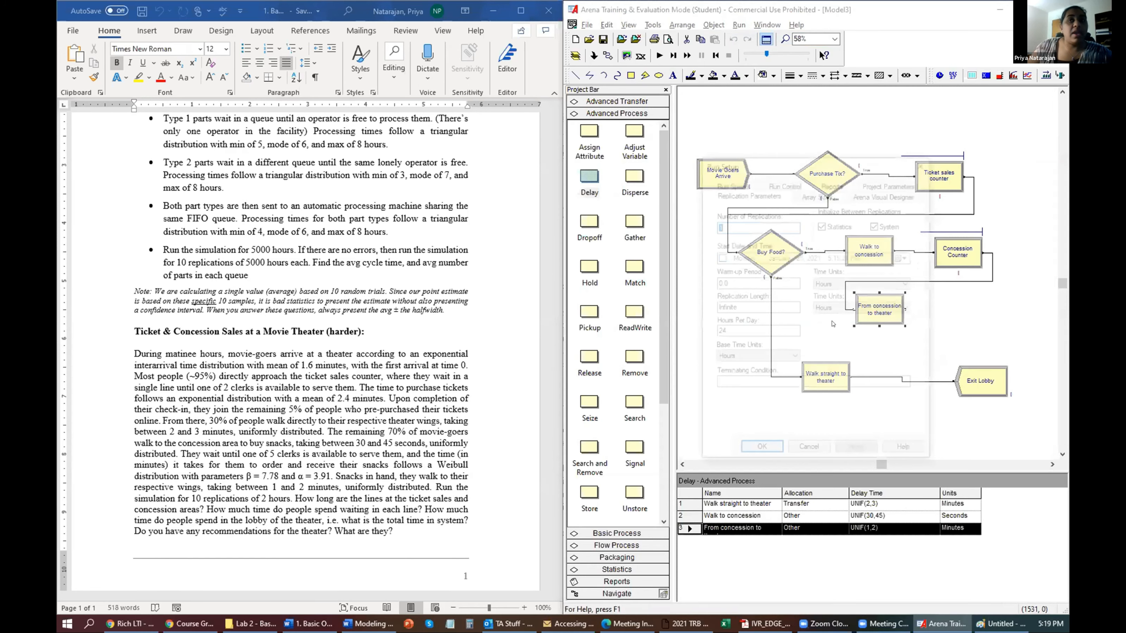
Make minutes the base time unit and start the simulation run.
click(753, 357)
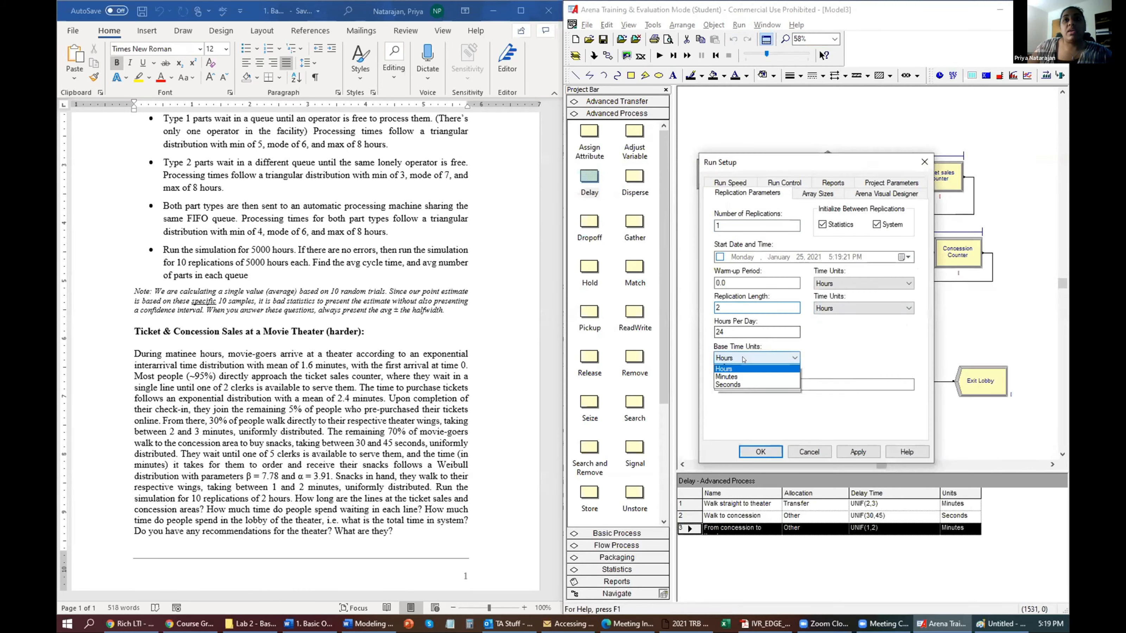
click(739, 383)
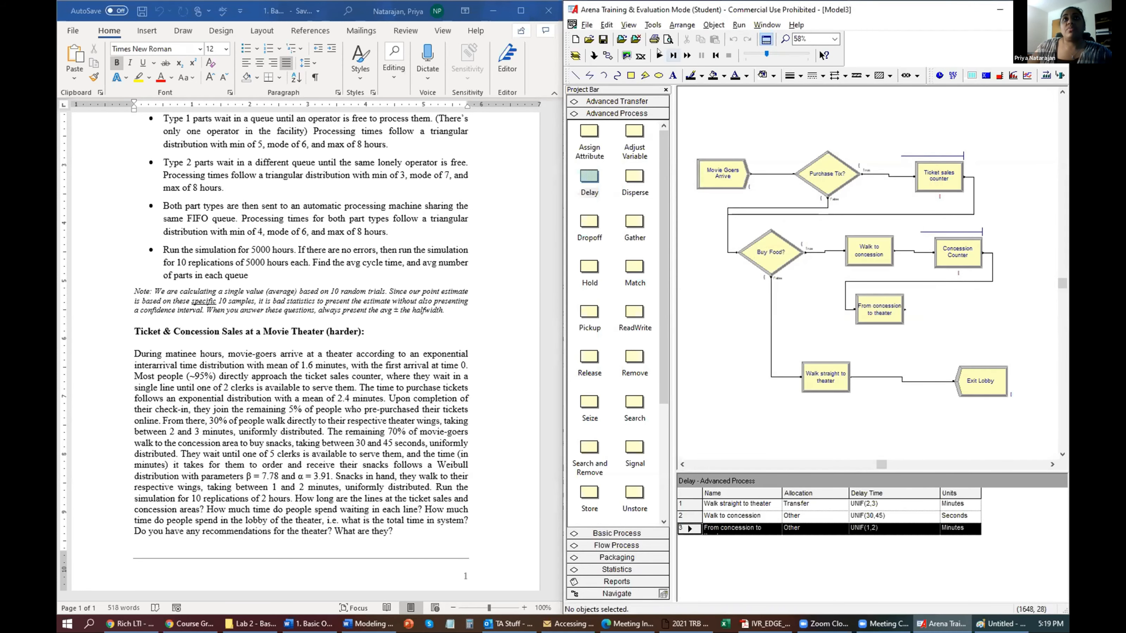
click(659, 55)
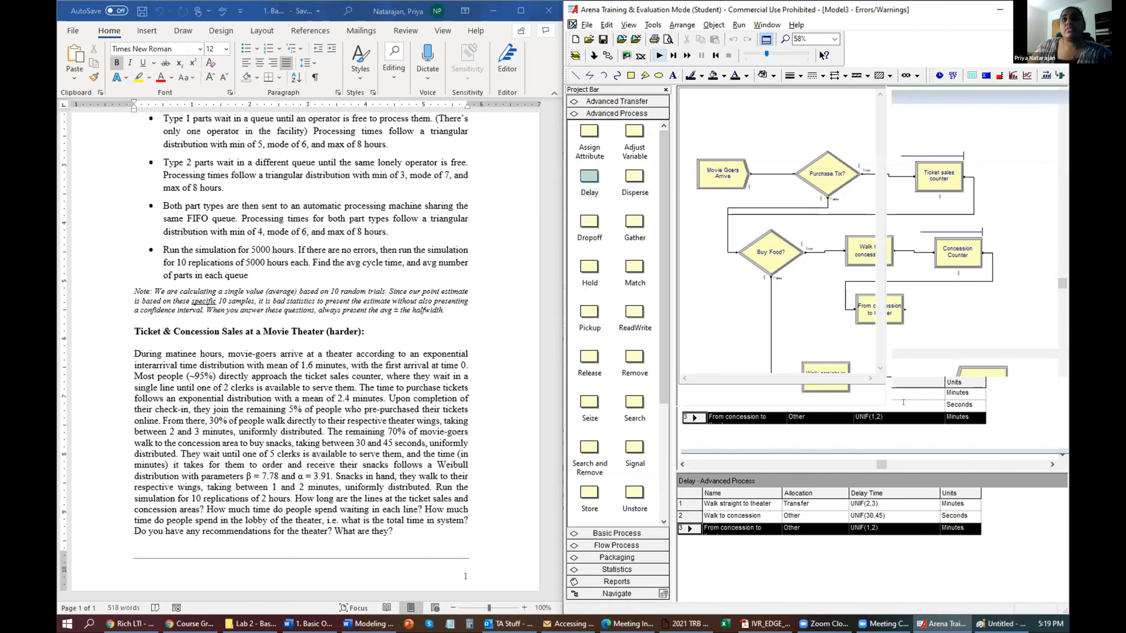
Find the erroring module, connect From concession to theater to Exit Lobby, and rerun.
click(756, 592)
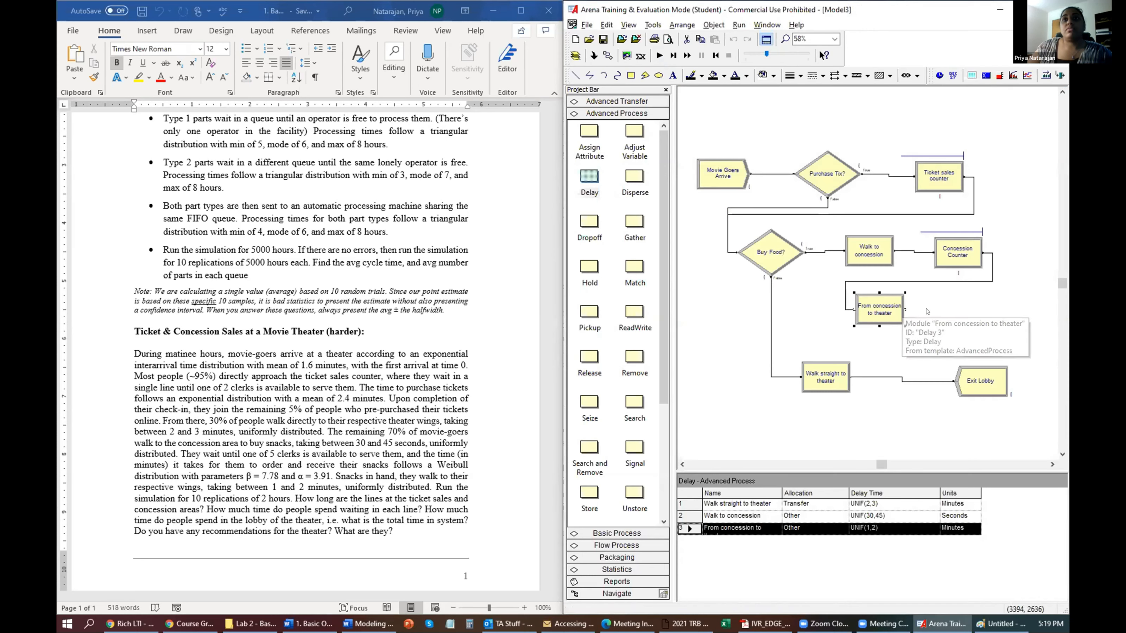
click(608, 56)
click(954, 381)
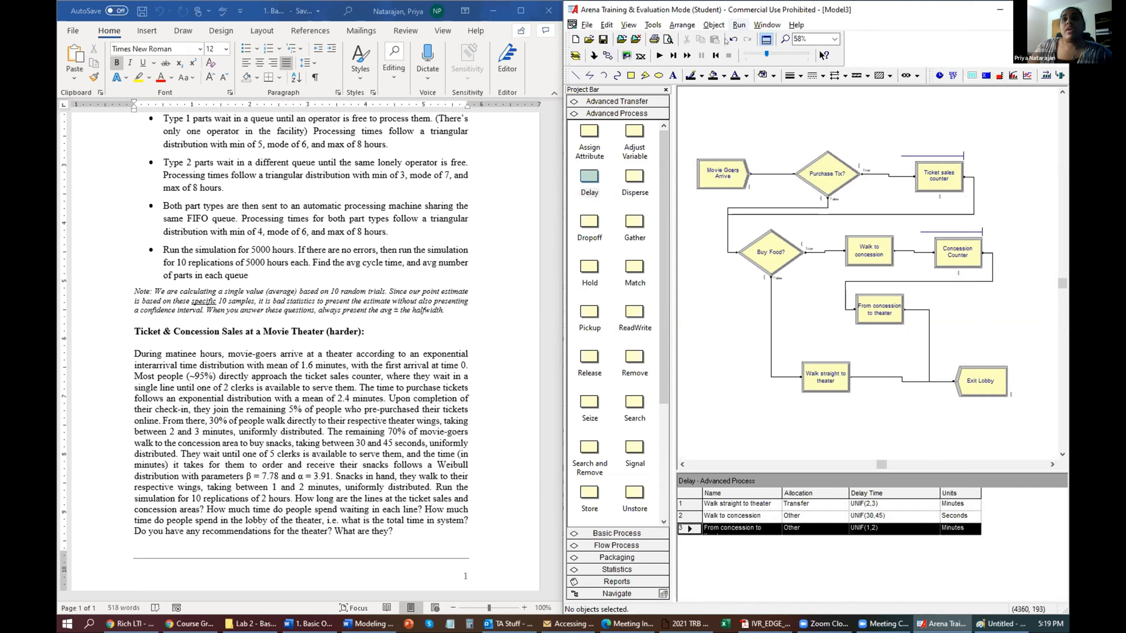
click(659, 54)
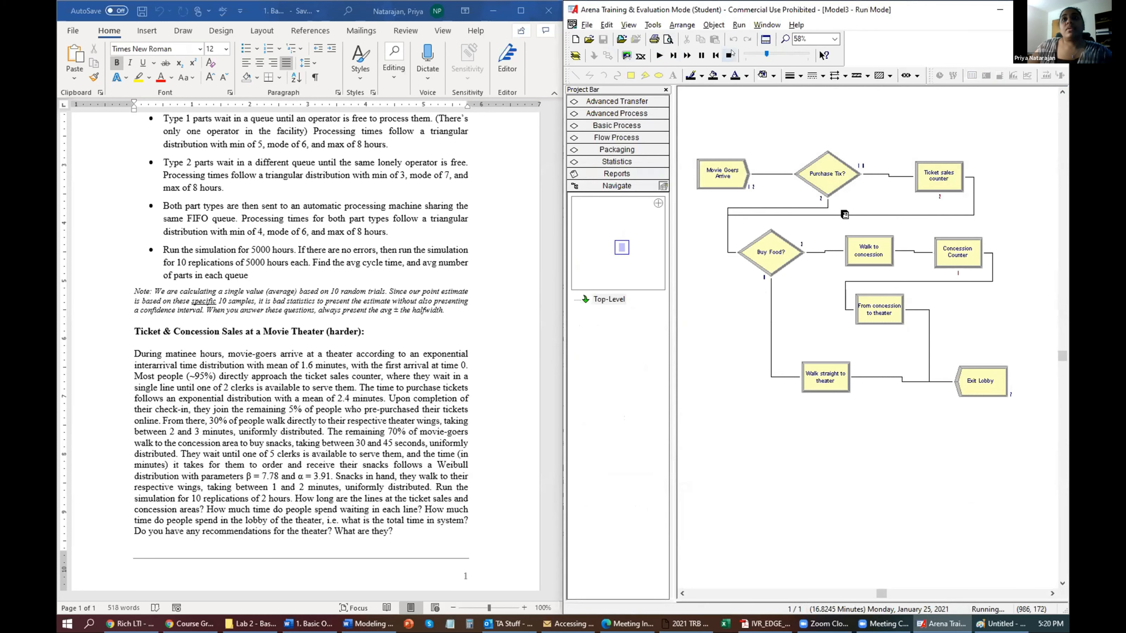
Stop the run and set the customers' initial picture to a person in the Entity table.
click(729, 55)
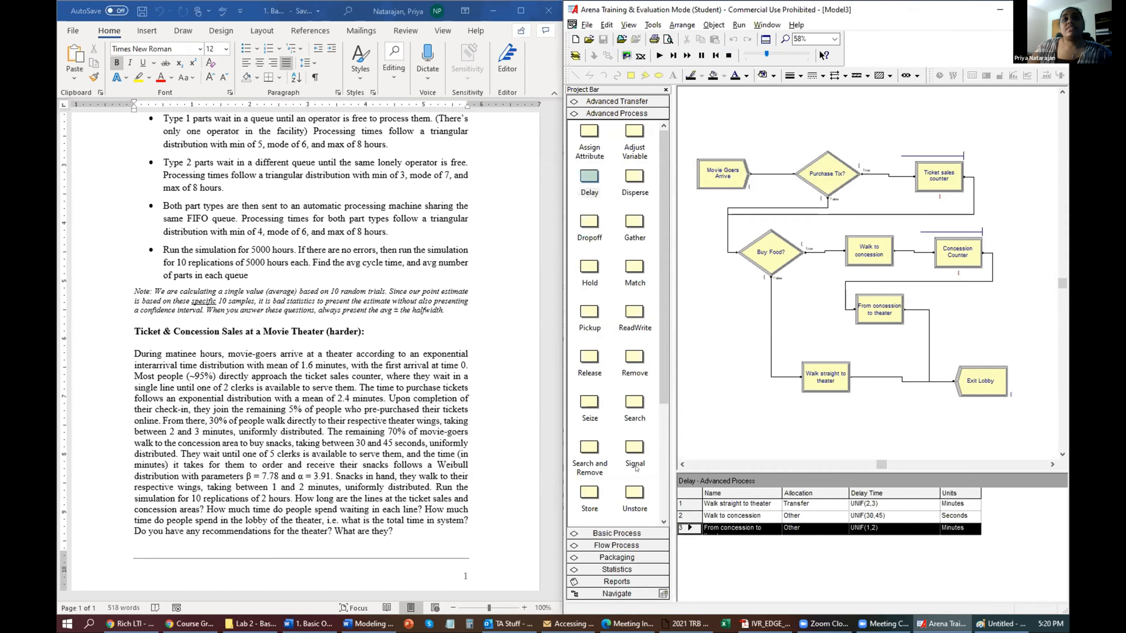
click(616, 482)
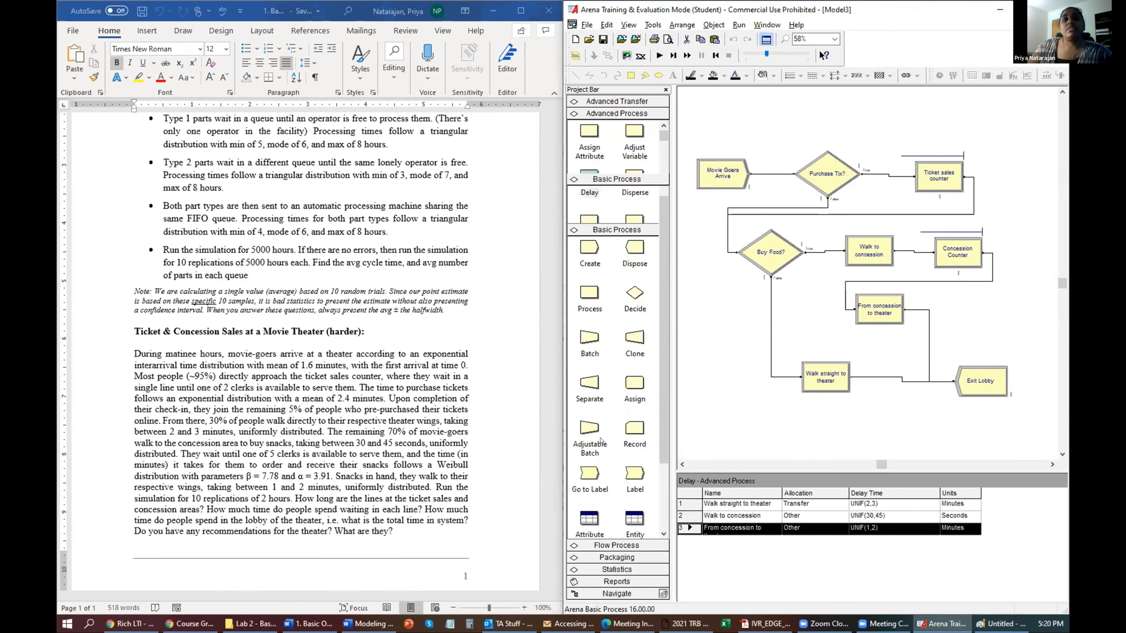
click(633, 417)
click(793, 505)
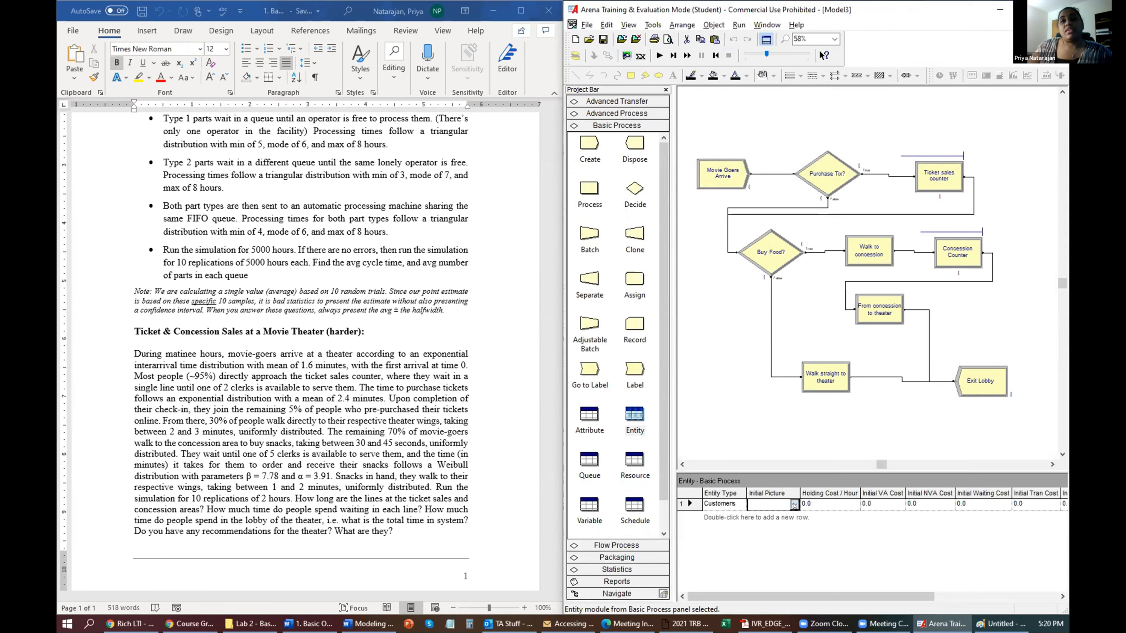
click(794, 505)
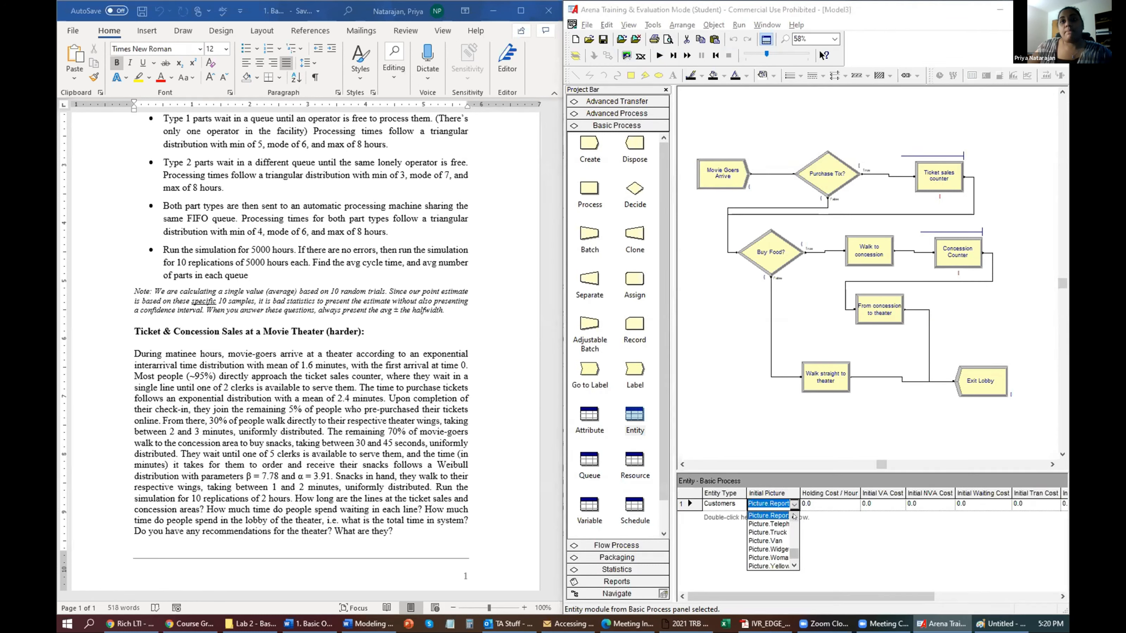
click(794, 516)
click(793, 517)
click(794, 517)
click(768, 516)
Adjust the animation speed, rerun the simulation, and show the Entity definitions table.
click(776, 54)
click(659, 55)
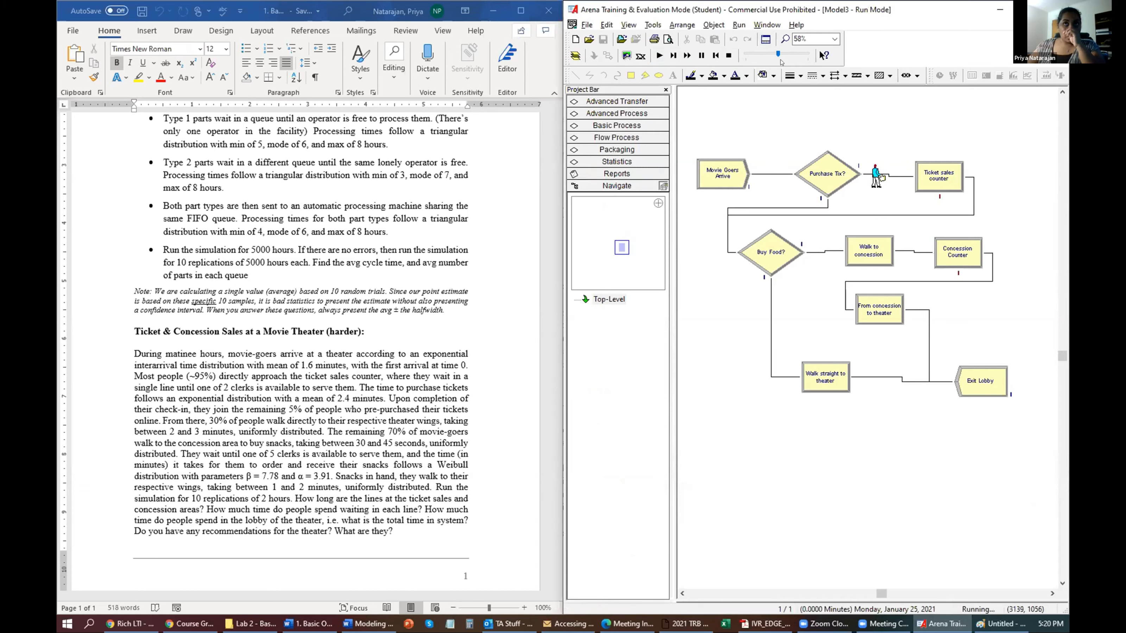
drag(776, 53, 771, 53)
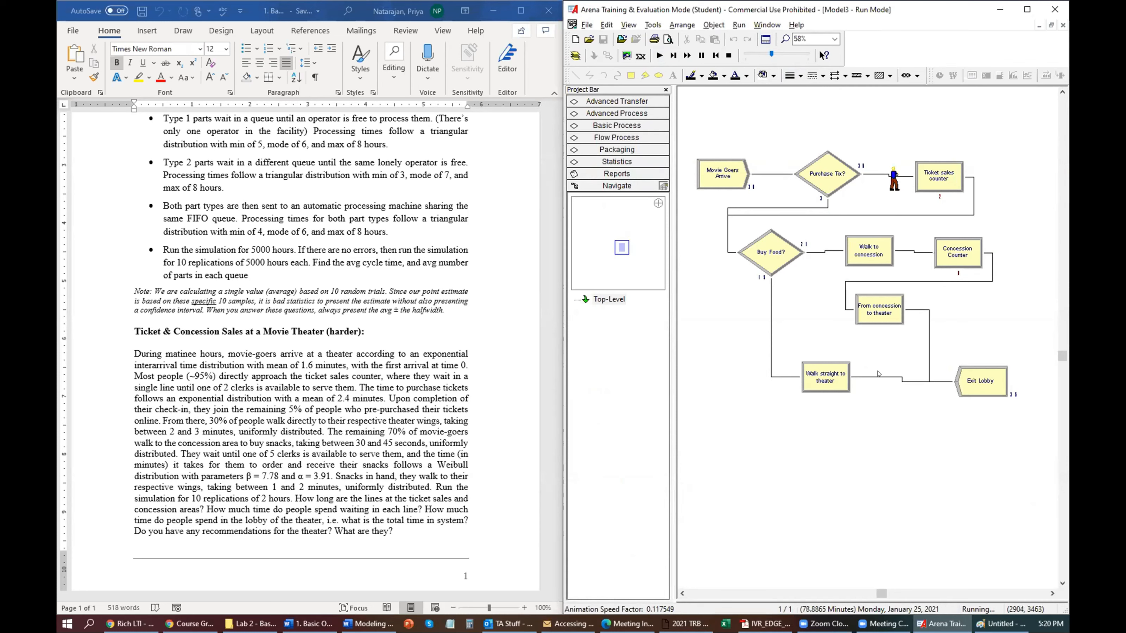
click(657, 128)
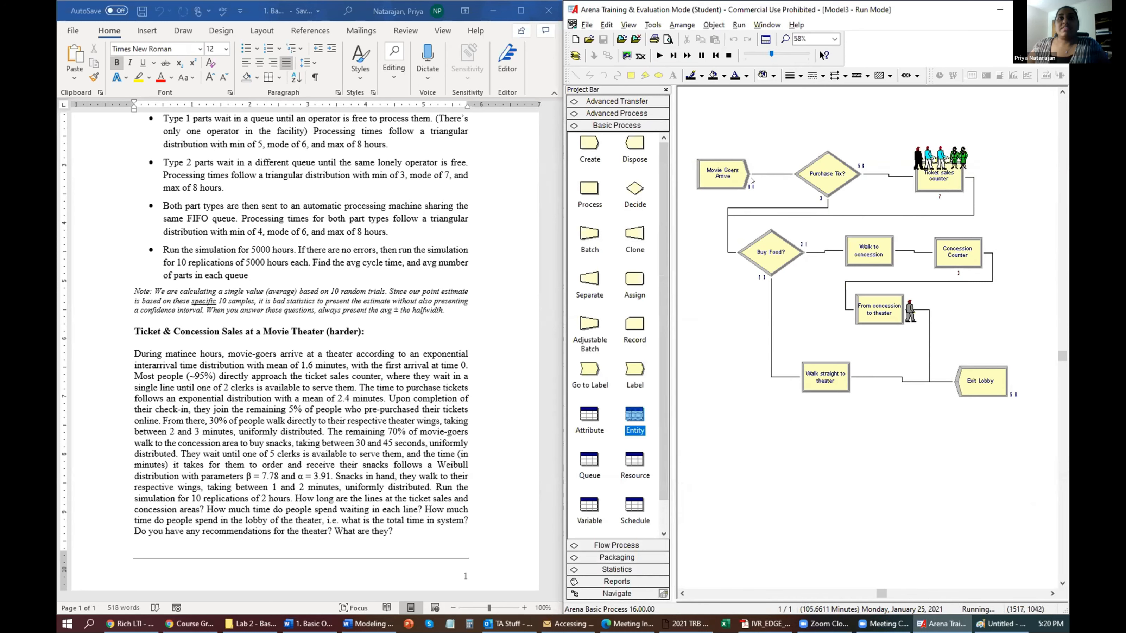
click(639, 421)
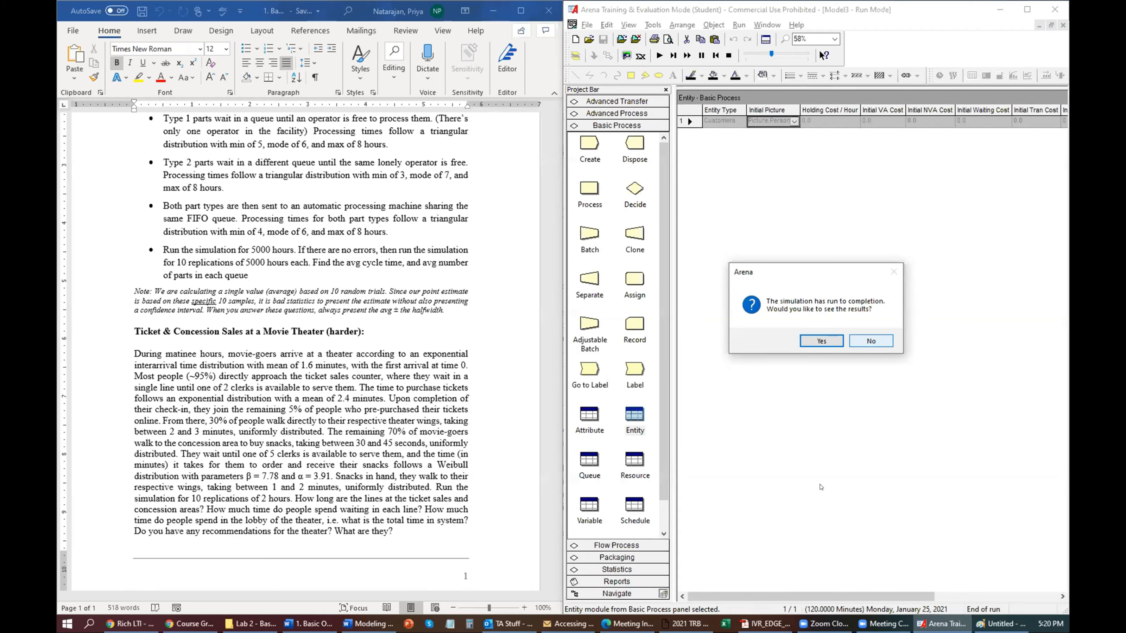
View the results and jump to the Queue page showing ticket queue waiting time 2.1373.
key(Return)
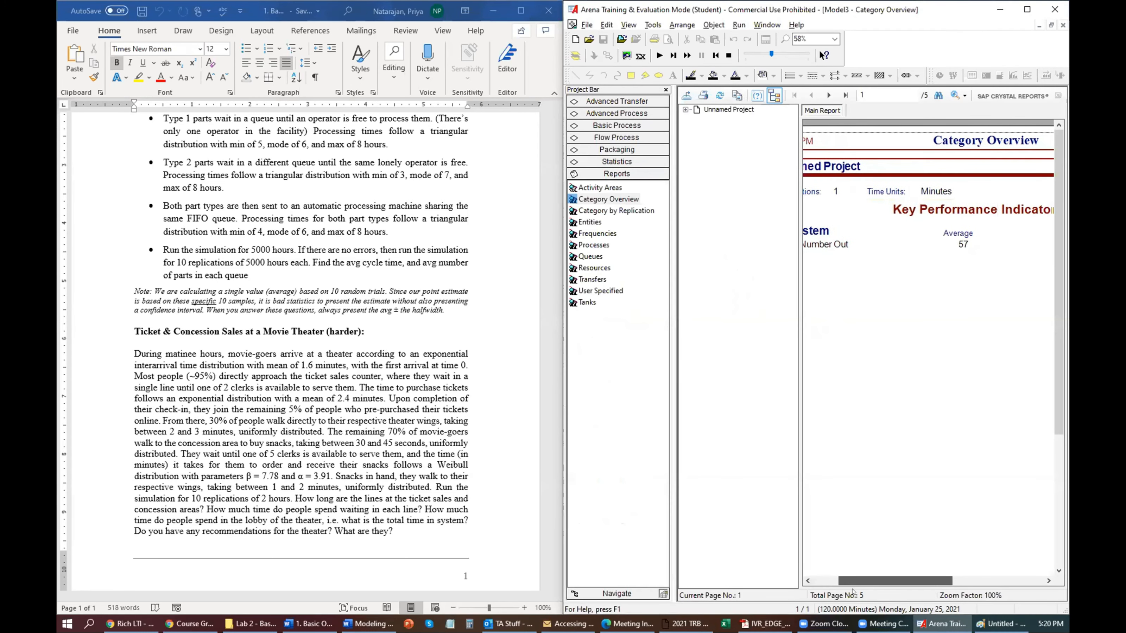
drag(859, 581, 843, 582)
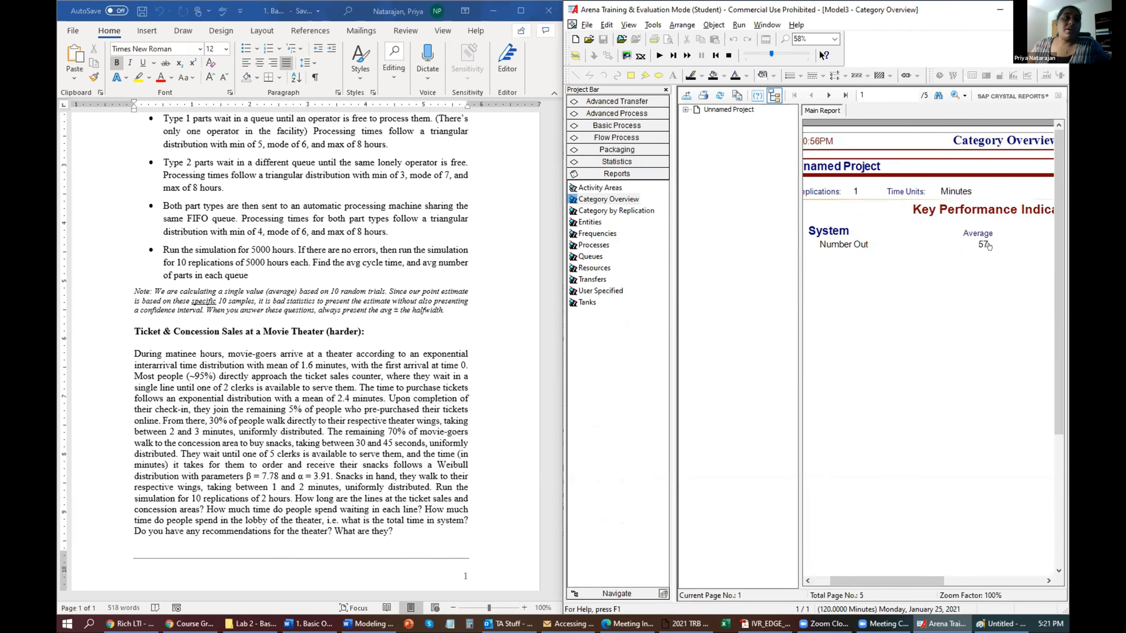
click(686, 110)
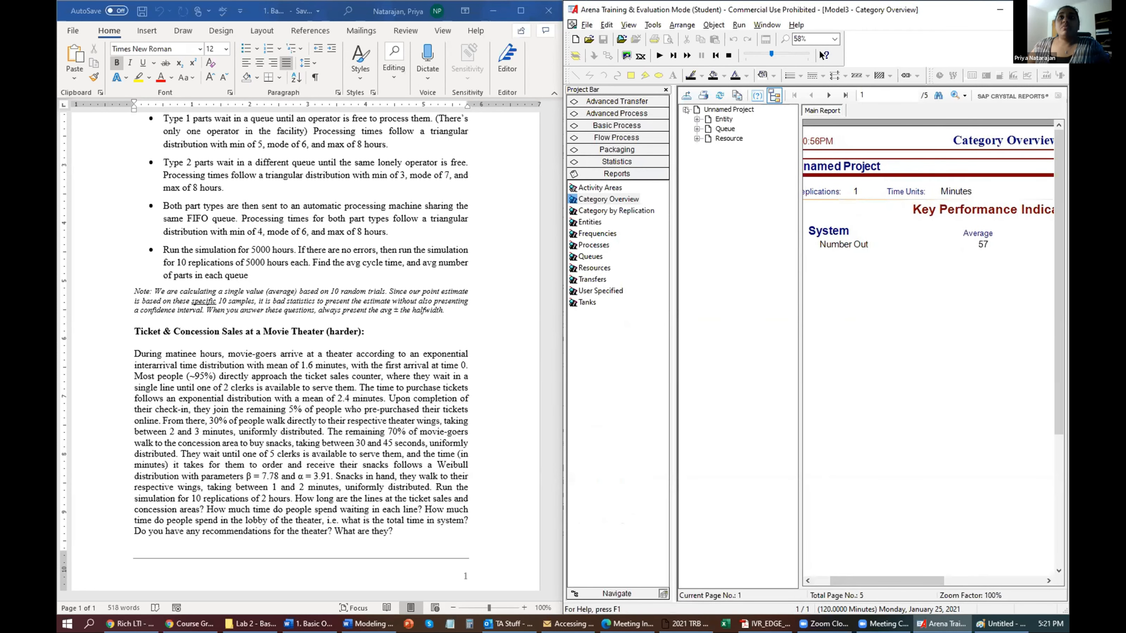
click(725, 129)
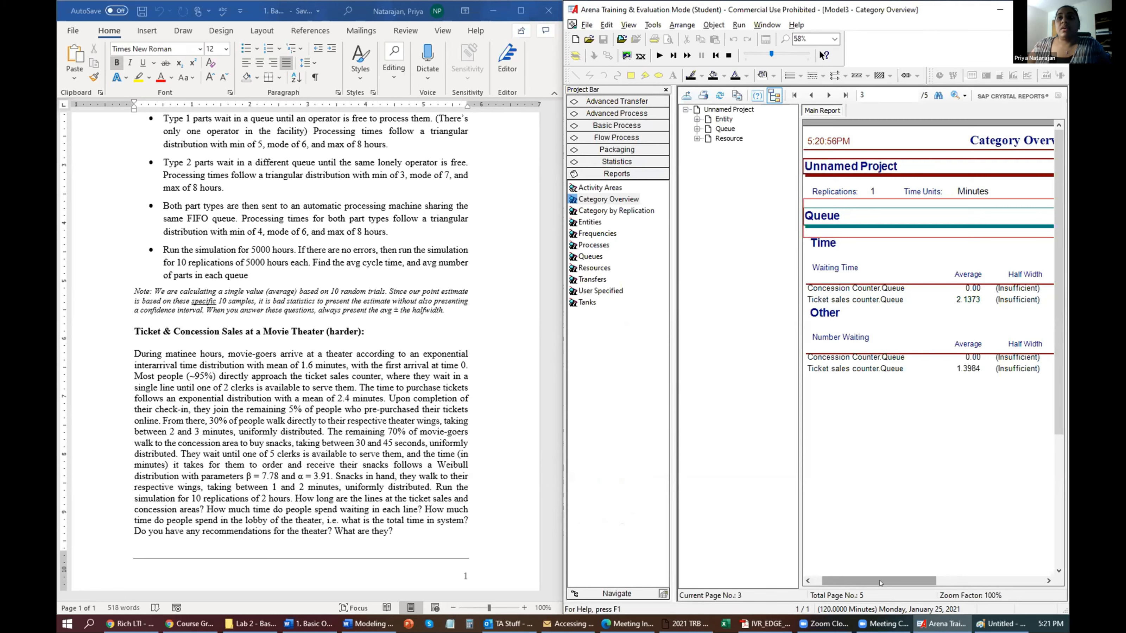
drag(906, 576, 921, 577)
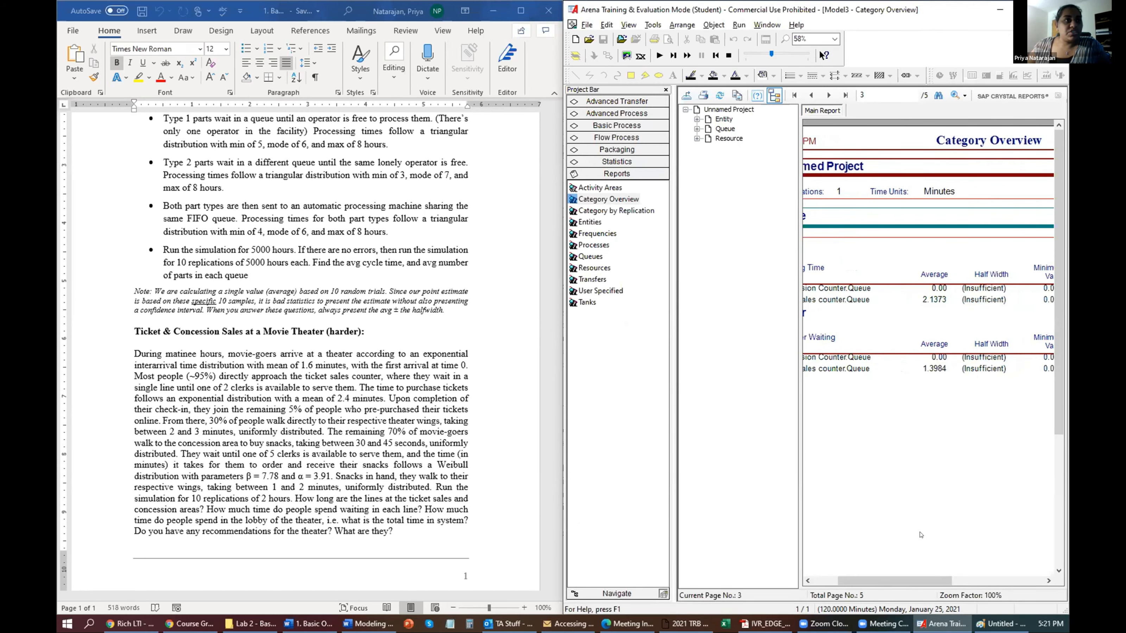
drag(866, 581, 842, 581)
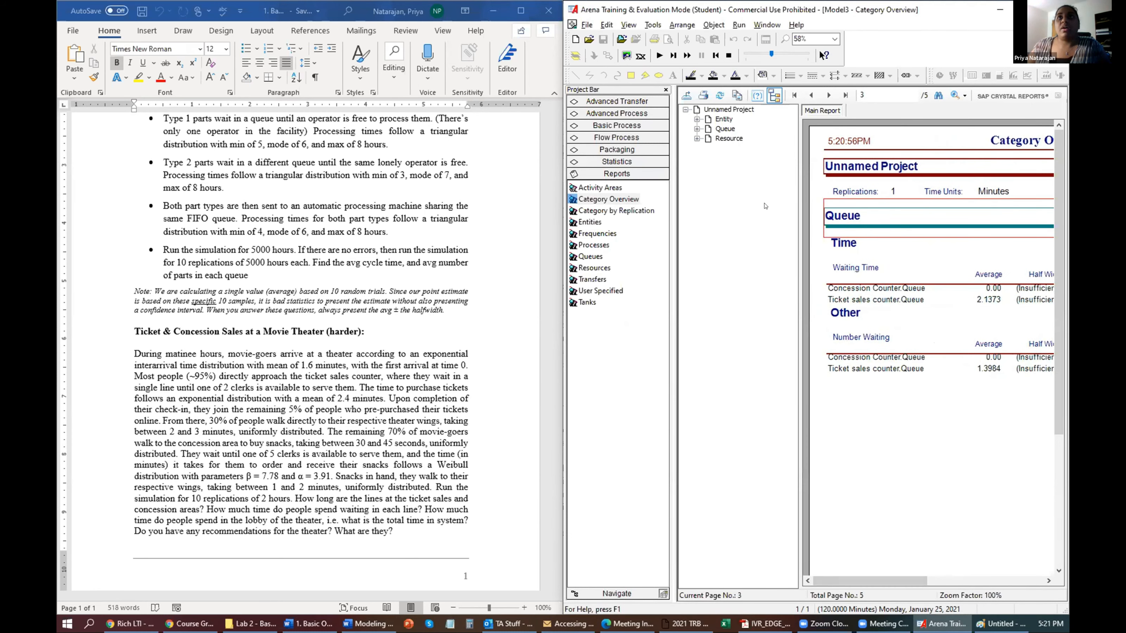
click(739, 25)
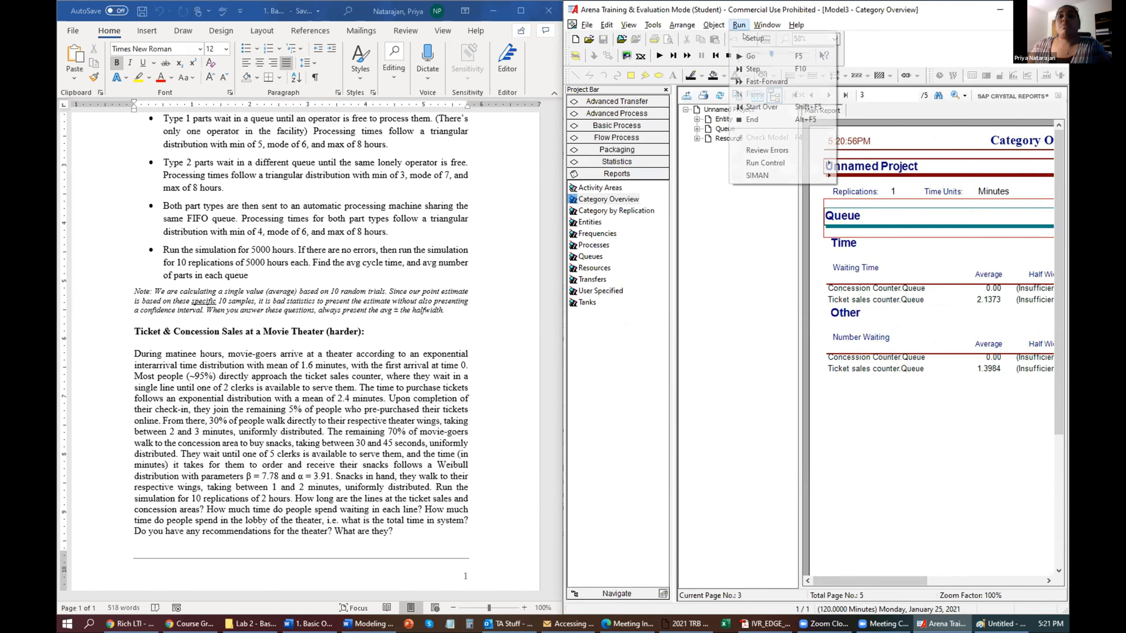
Switch run control to Batch Run (No Animation), try Go, and dismiss the completion message.
click(749, 39)
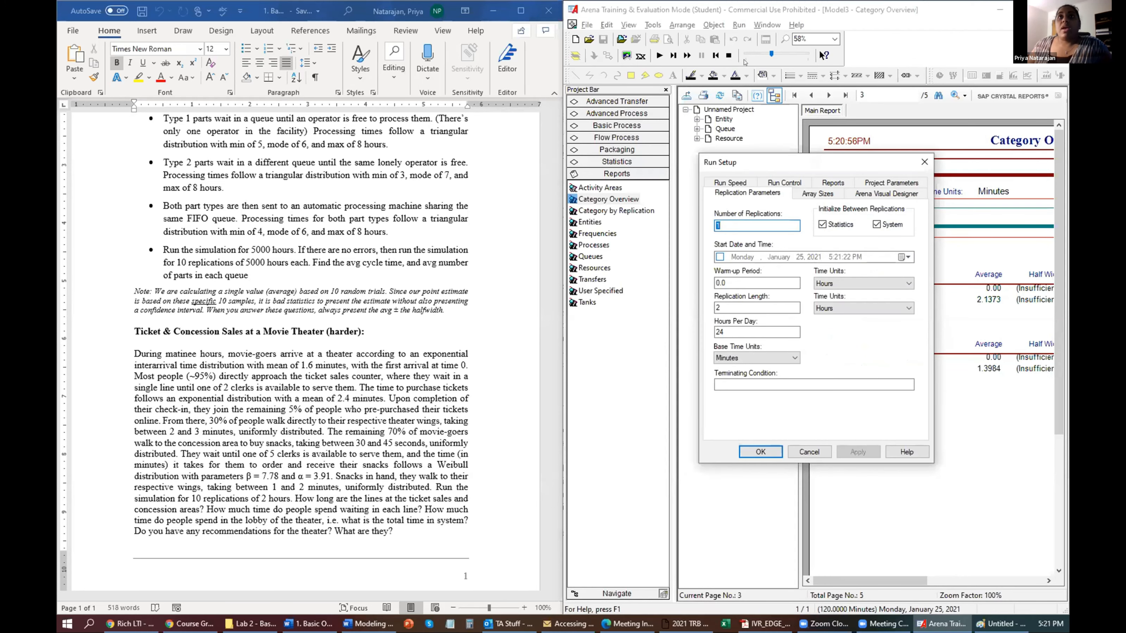
click(738, 25)
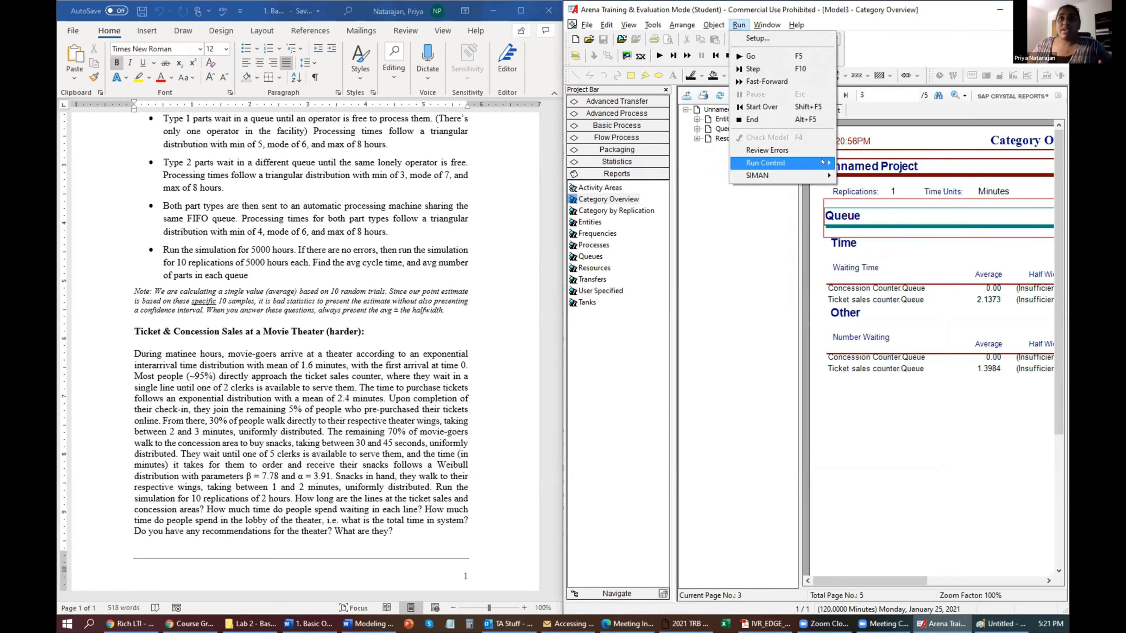
mouse_move(837, 162)
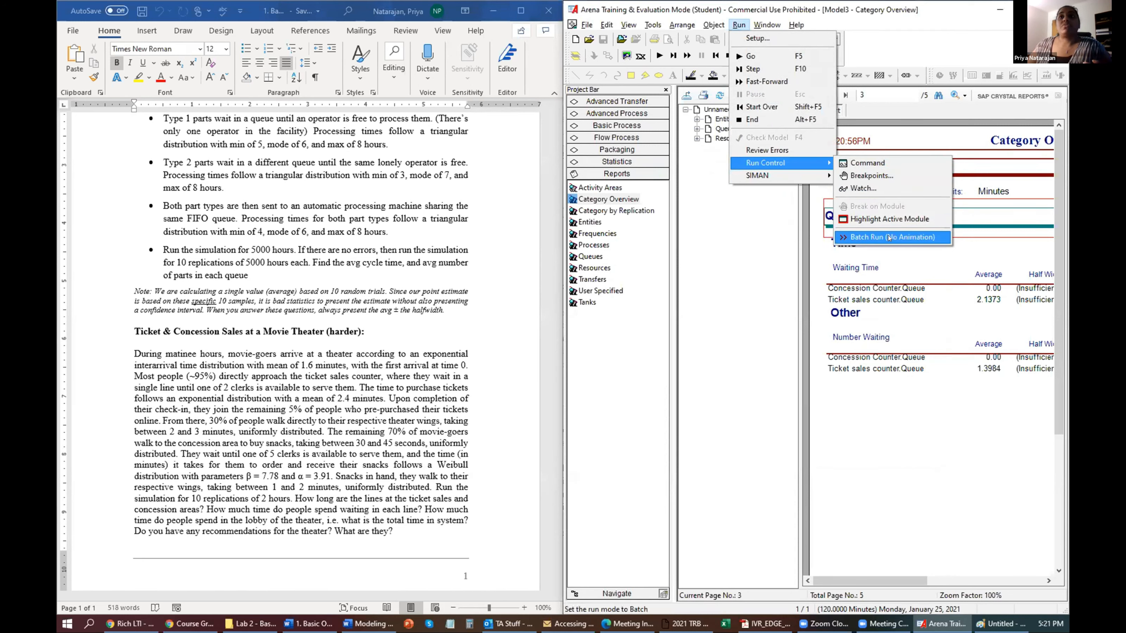
click(889, 237)
click(659, 56)
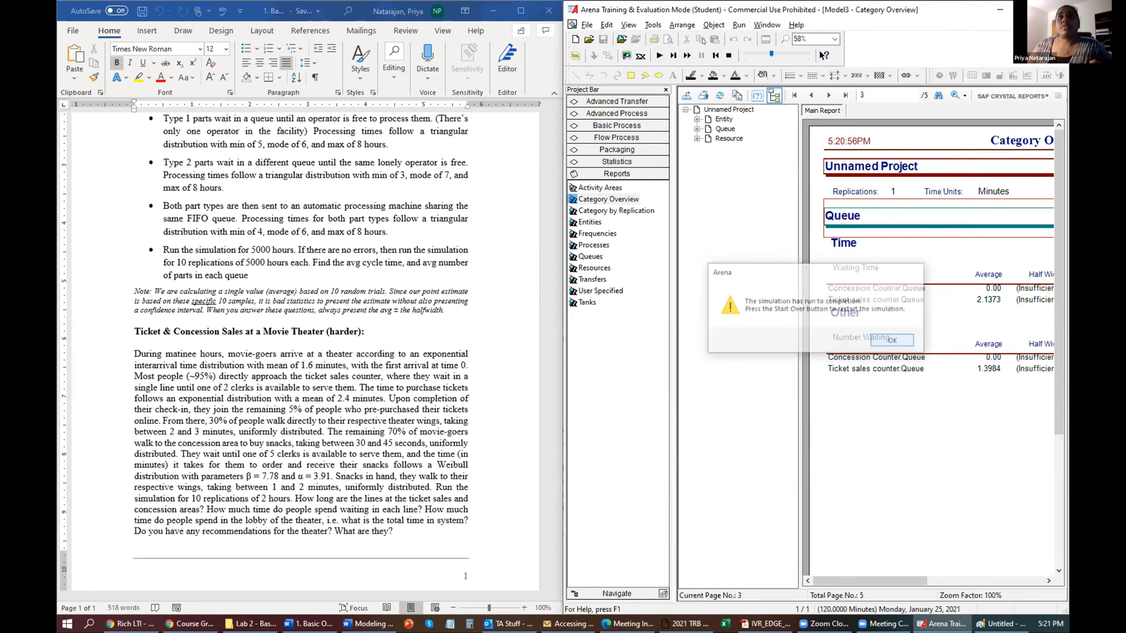
key(Return)
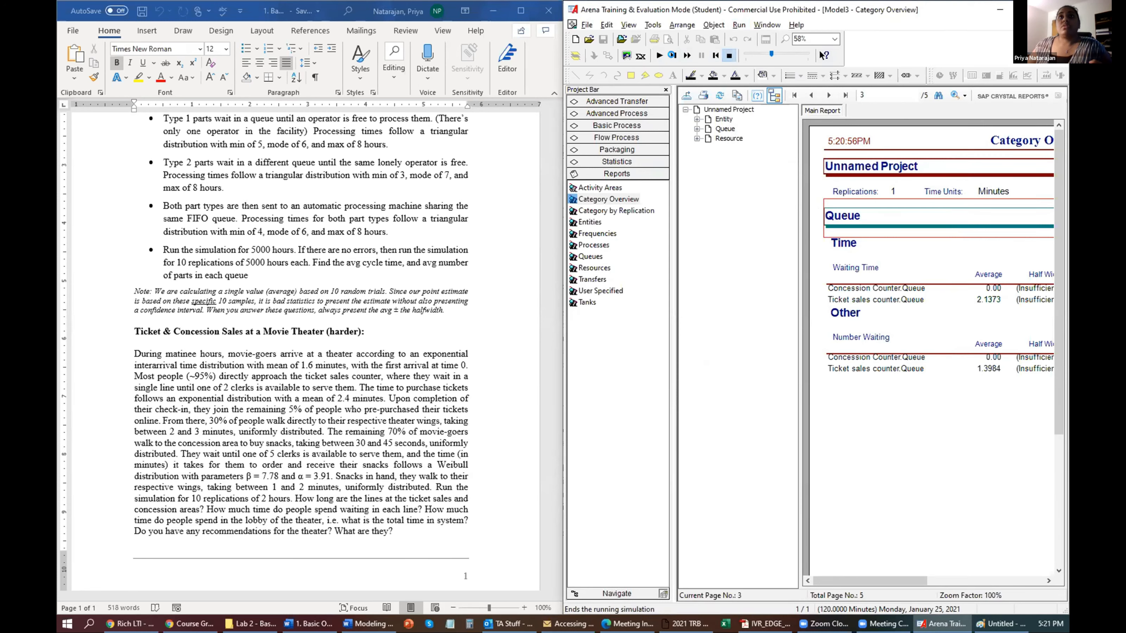
End the old run, view the 10-replication results, widen the report, and maximize Arena.
click(729, 56)
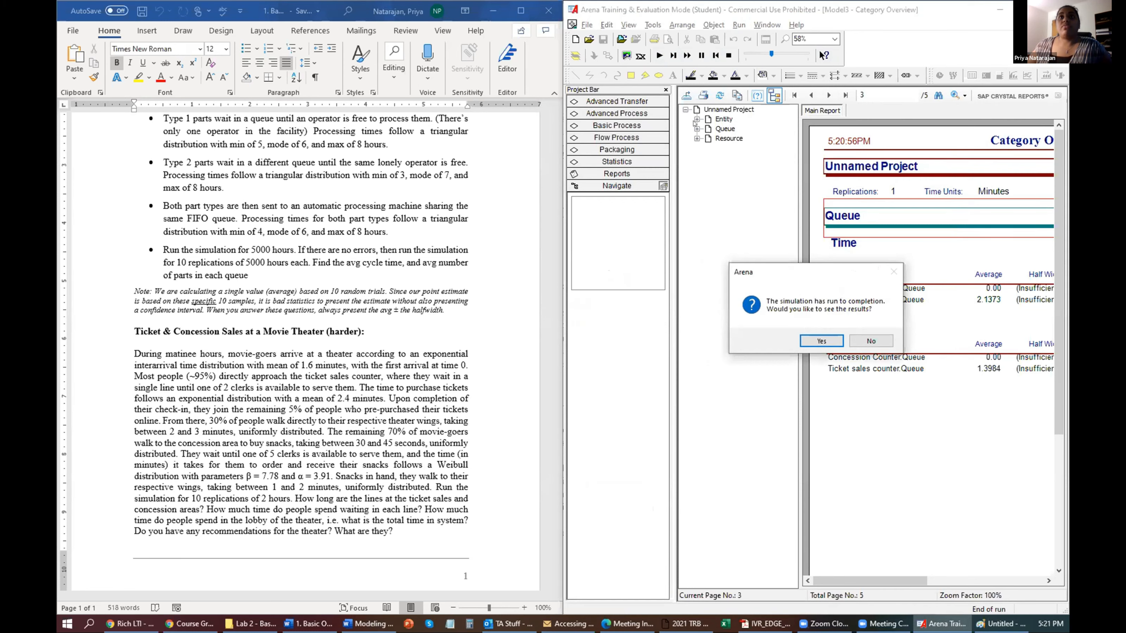
key(Return)
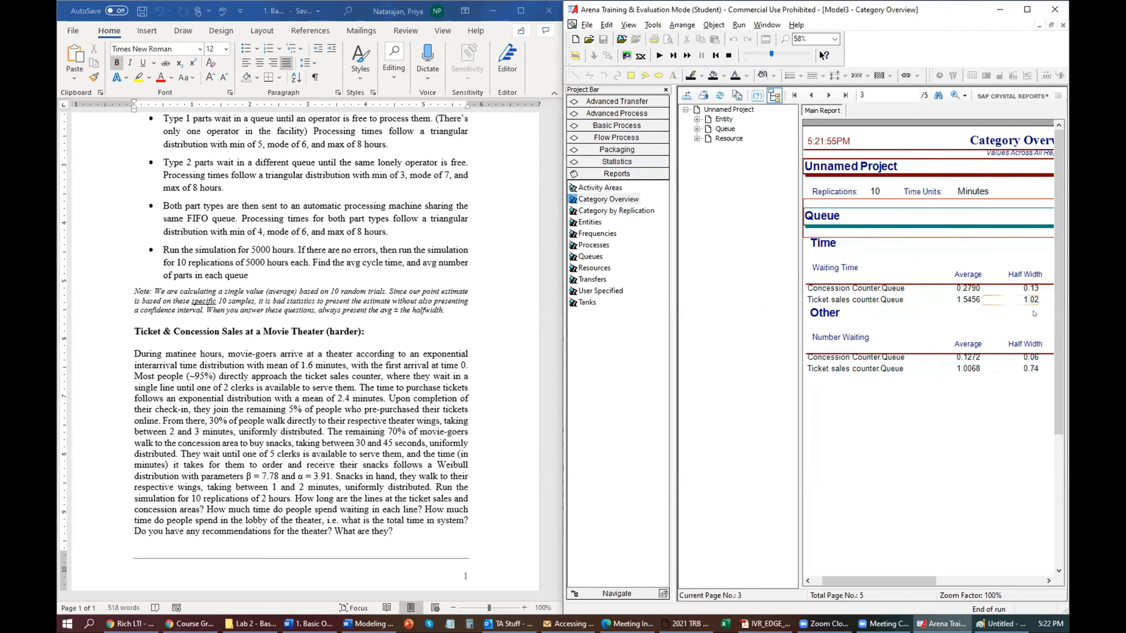
drag(890, 581, 908, 582)
scroll(808, 446, left, 1)
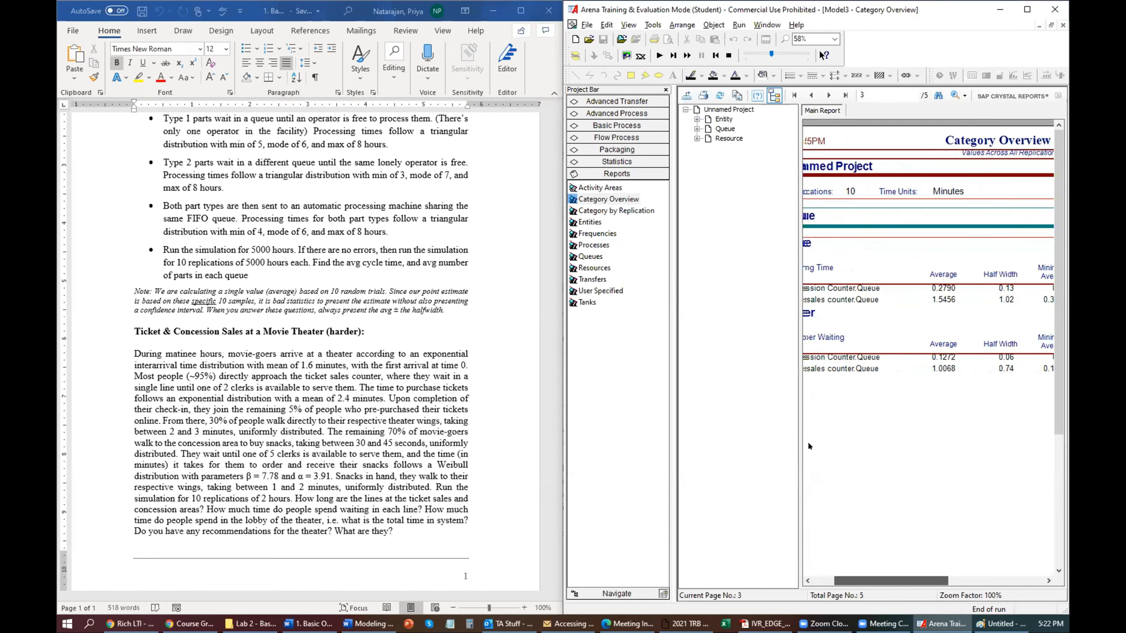
scroll(804, 439, left, 2)
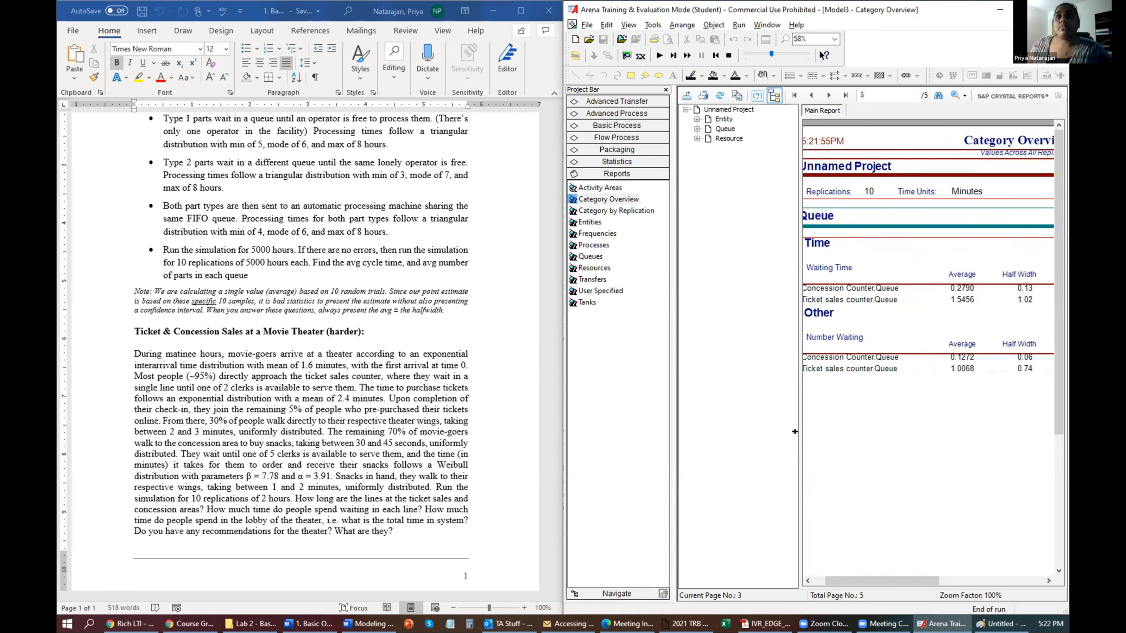
drag(787, 429, 731, 438)
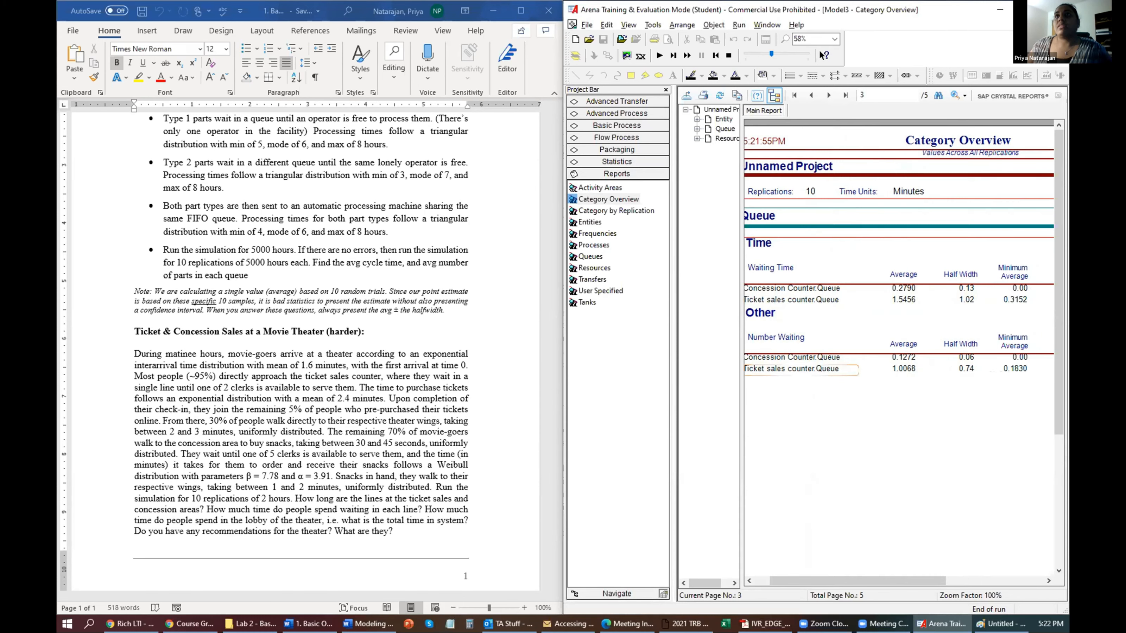
scroll(899, 355, right, 4)
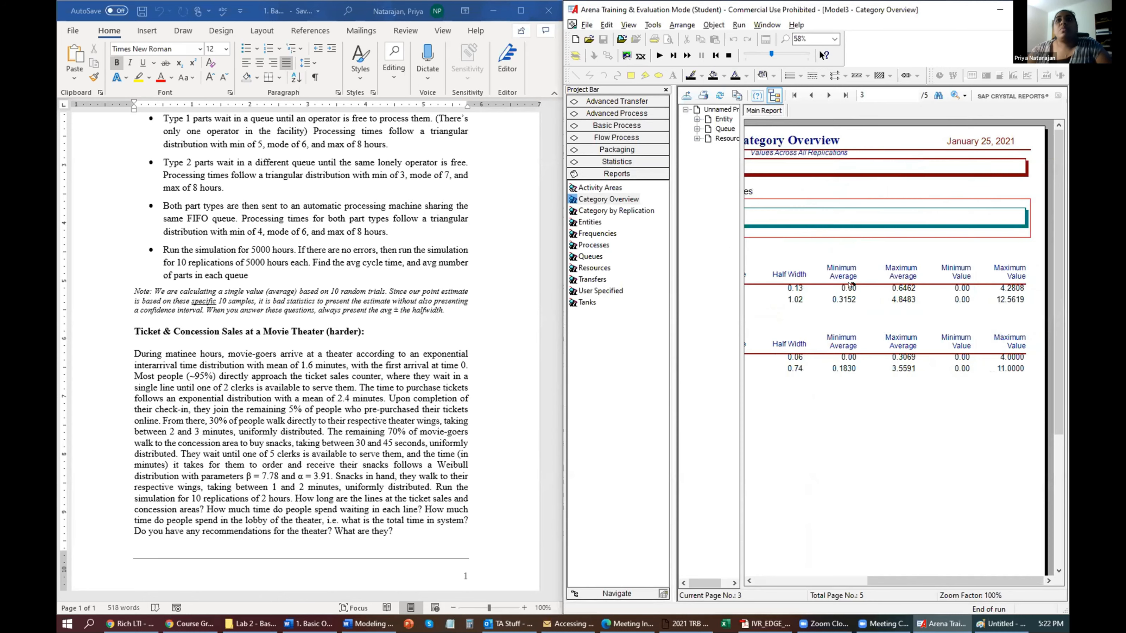
key(super+Up)
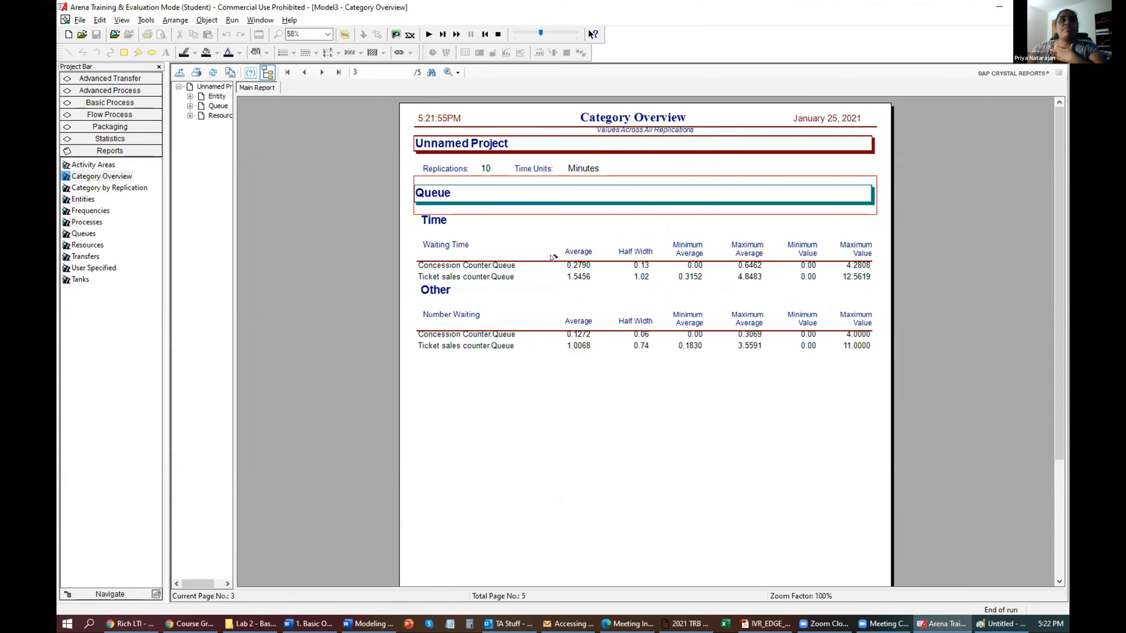
Look at the Resource results, then the Entity page with customer total time 10.8477.
click(217, 115)
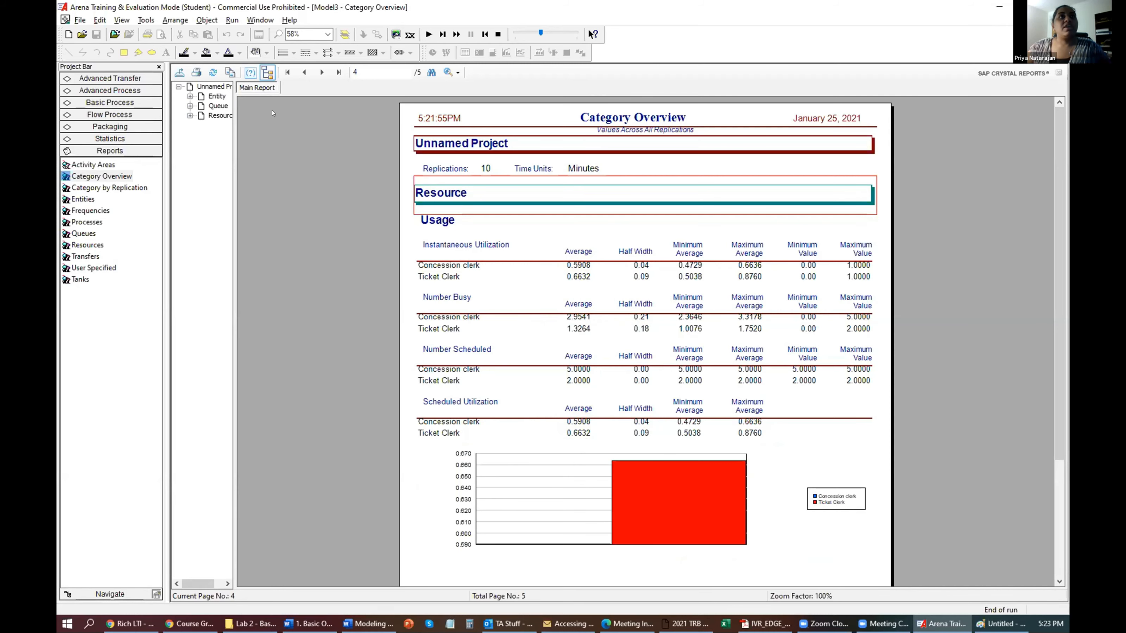
click(216, 97)
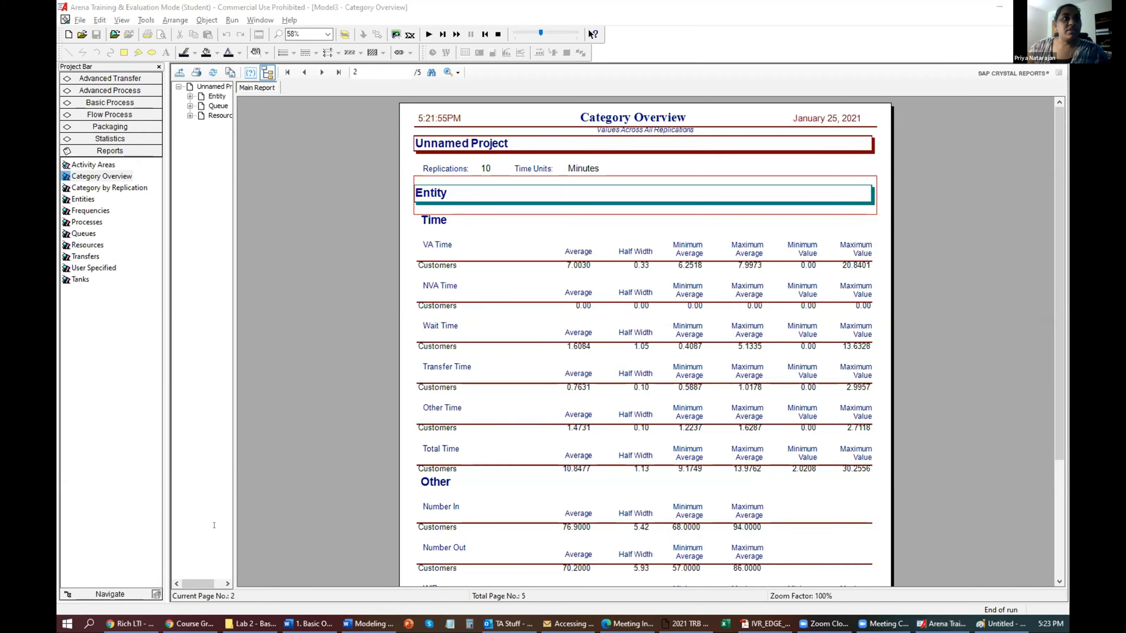
Check the assignment document, mark the Total Time statistic, and minimize the report window.
click(309, 624)
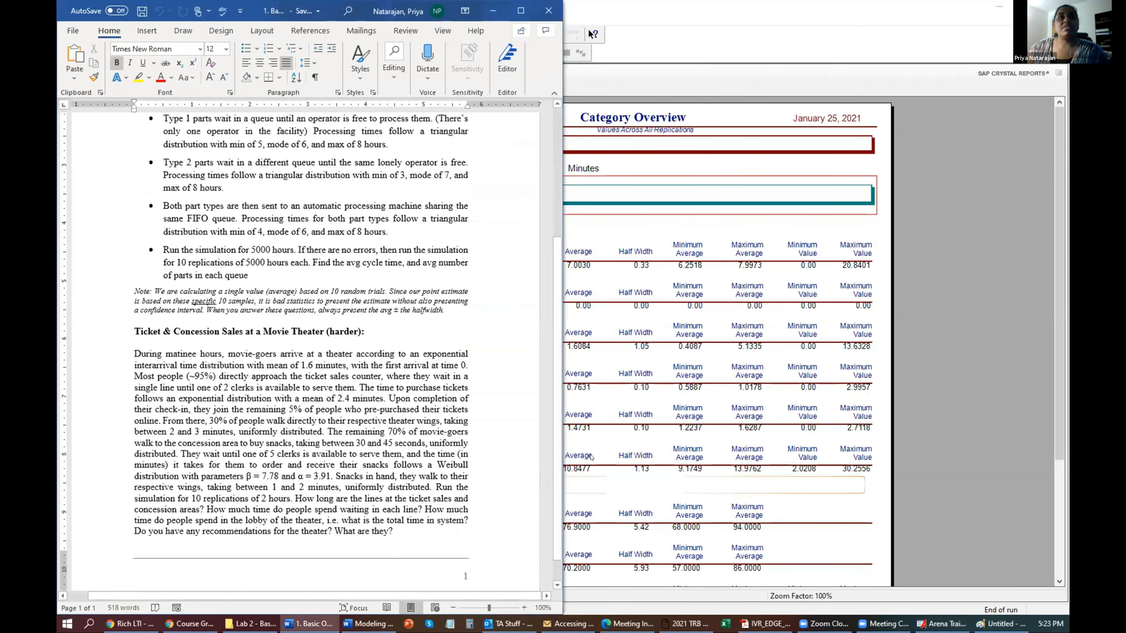
key(alt+Tab)
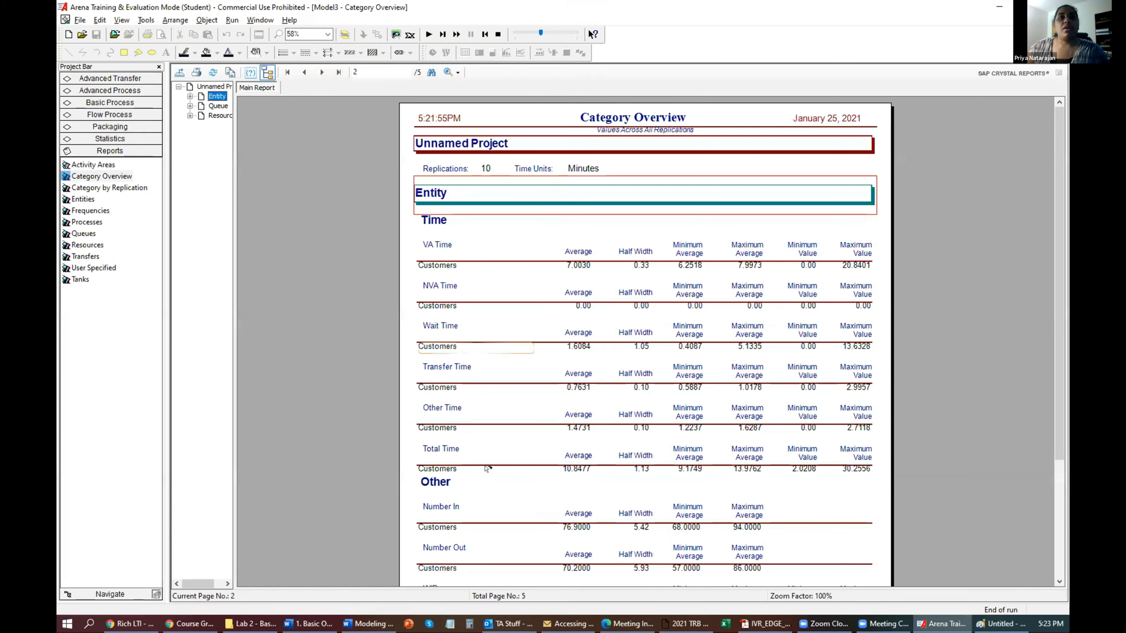
click(486, 464)
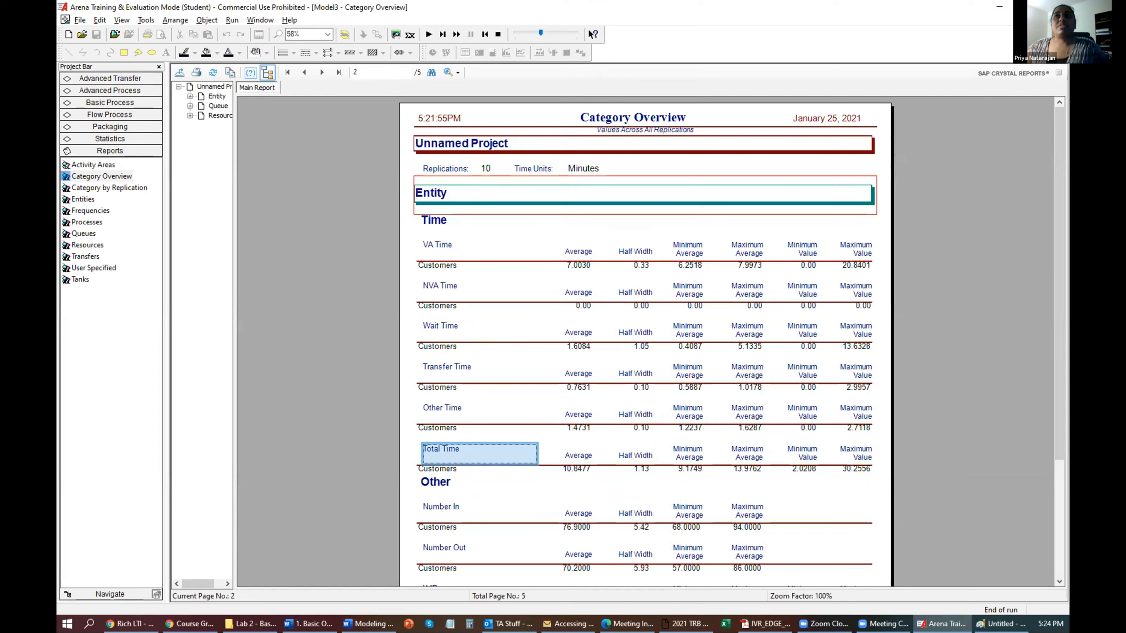
click(1032, 20)
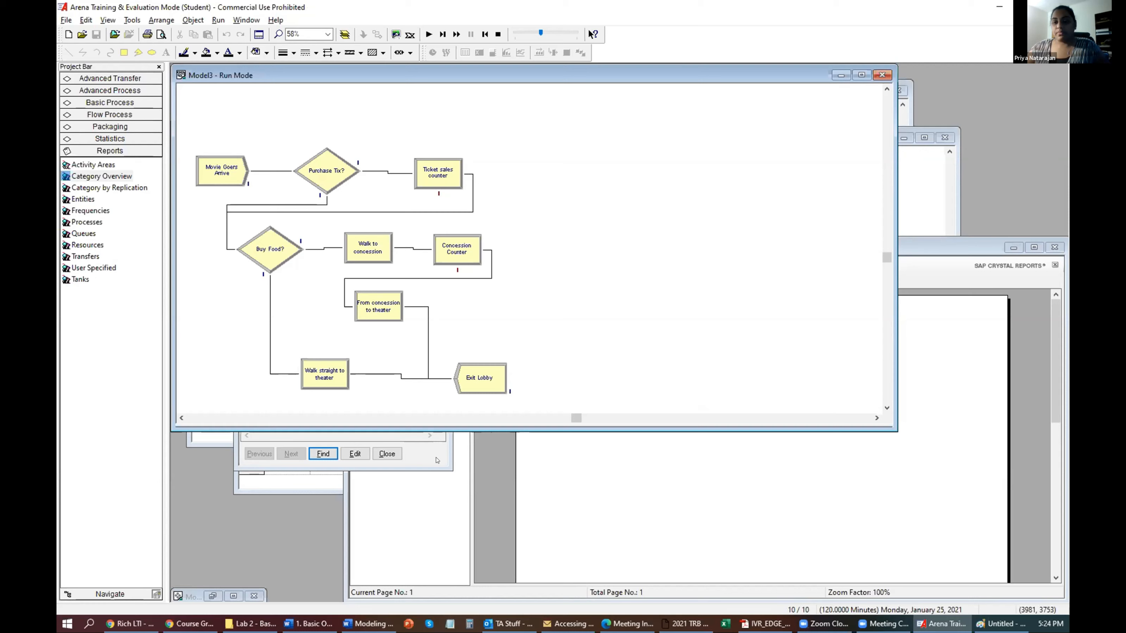
Close the Errors/Warnings list, maximize Model3, and select the connectors after Purchase Tix?
click(374, 450)
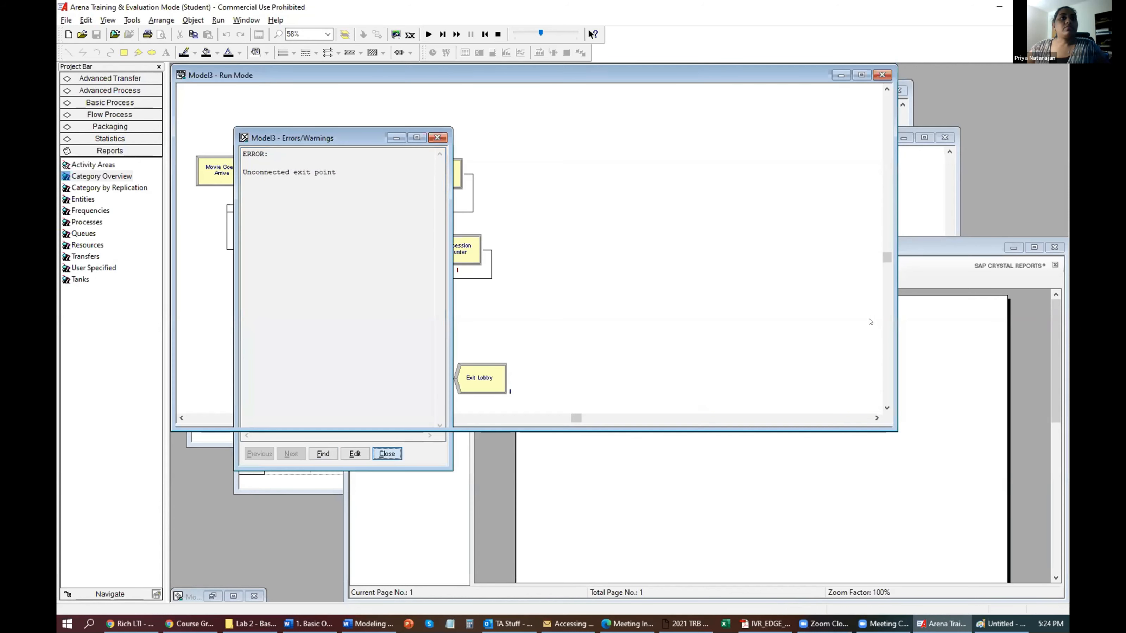
click(386, 453)
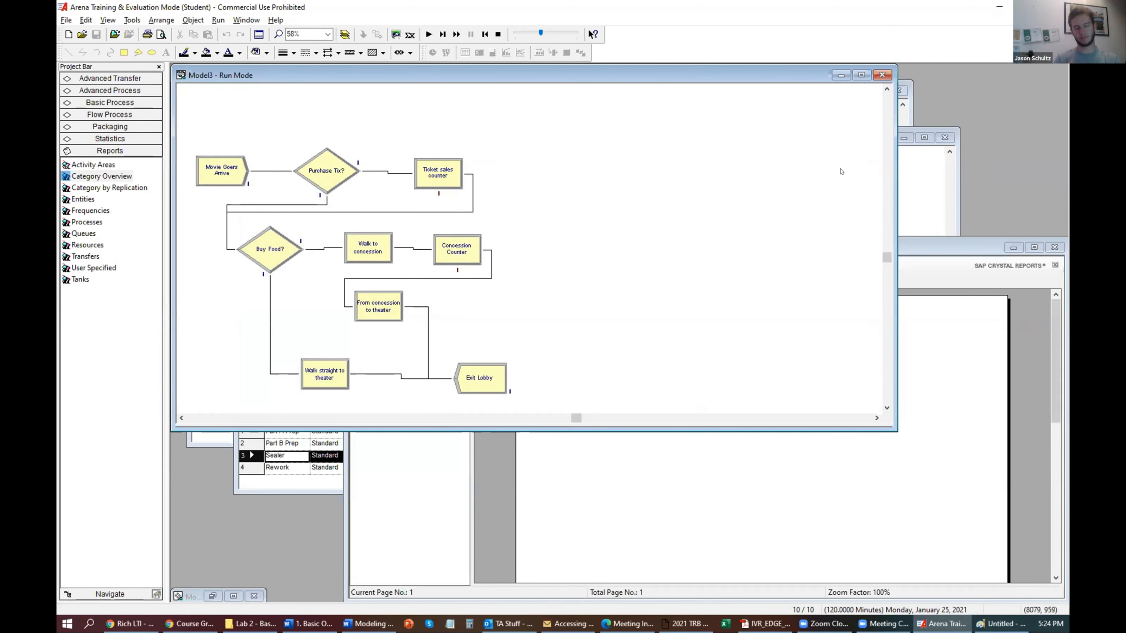
click(861, 75)
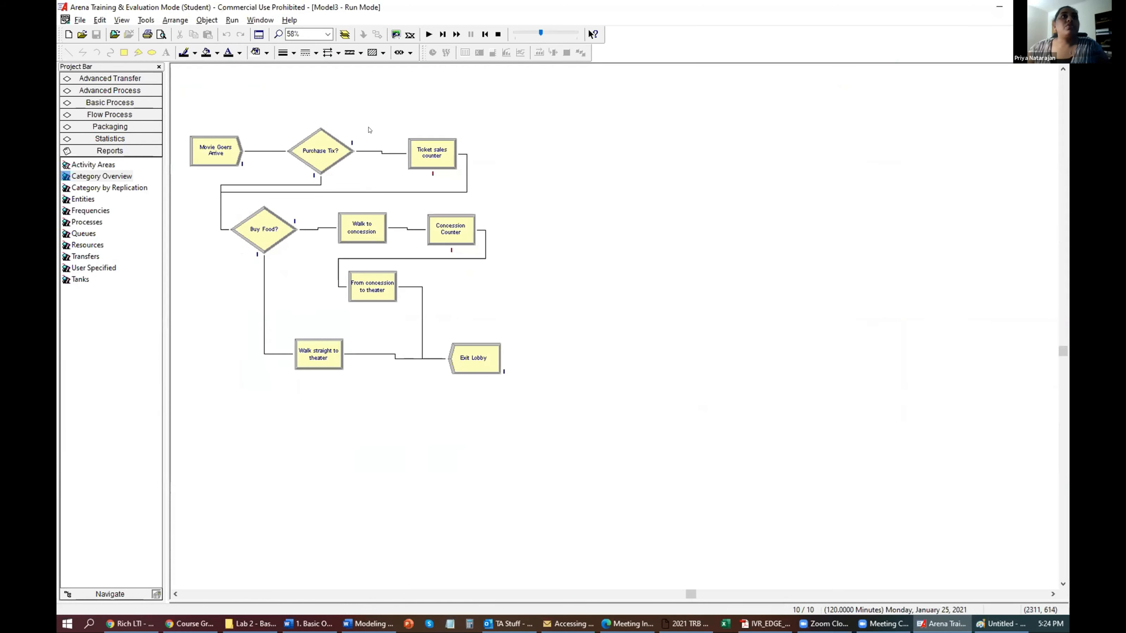
click(396, 153)
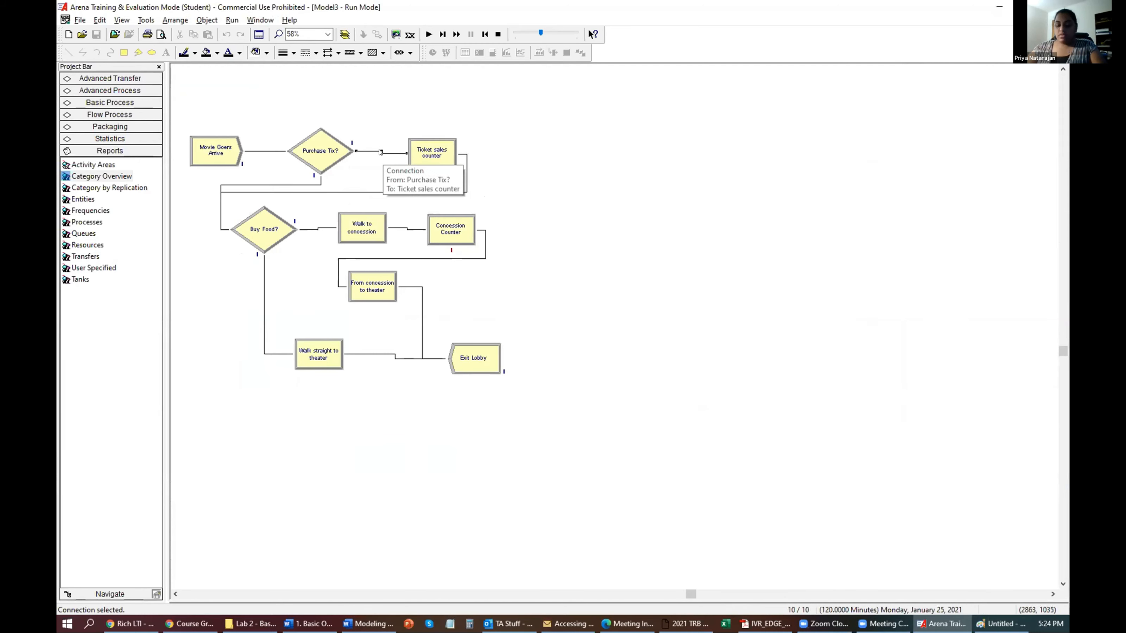
click(467, 180)
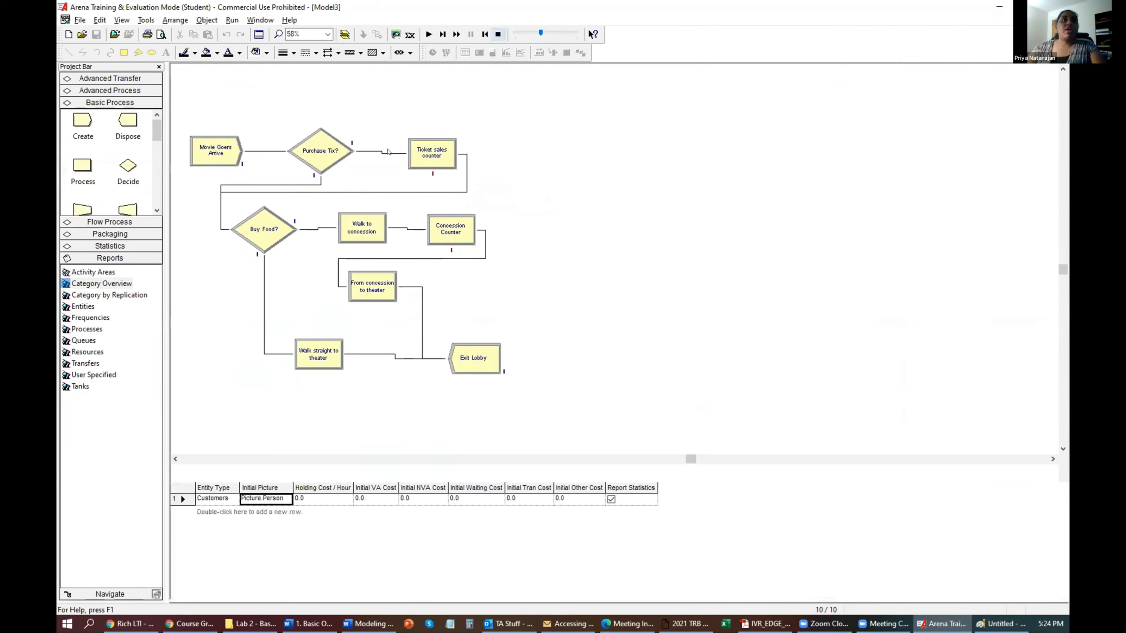
Delete the ticket counter to Buy Food? connector and connect Purchase Tix? True to Ticket sales counter.
key(Delete)
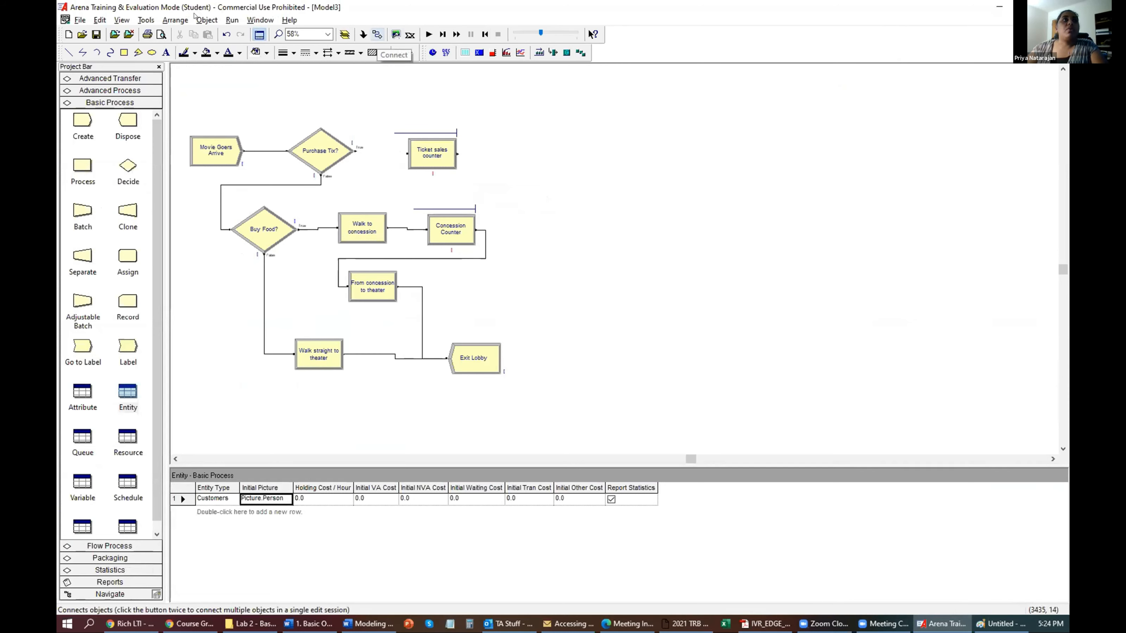
click(146, 19)
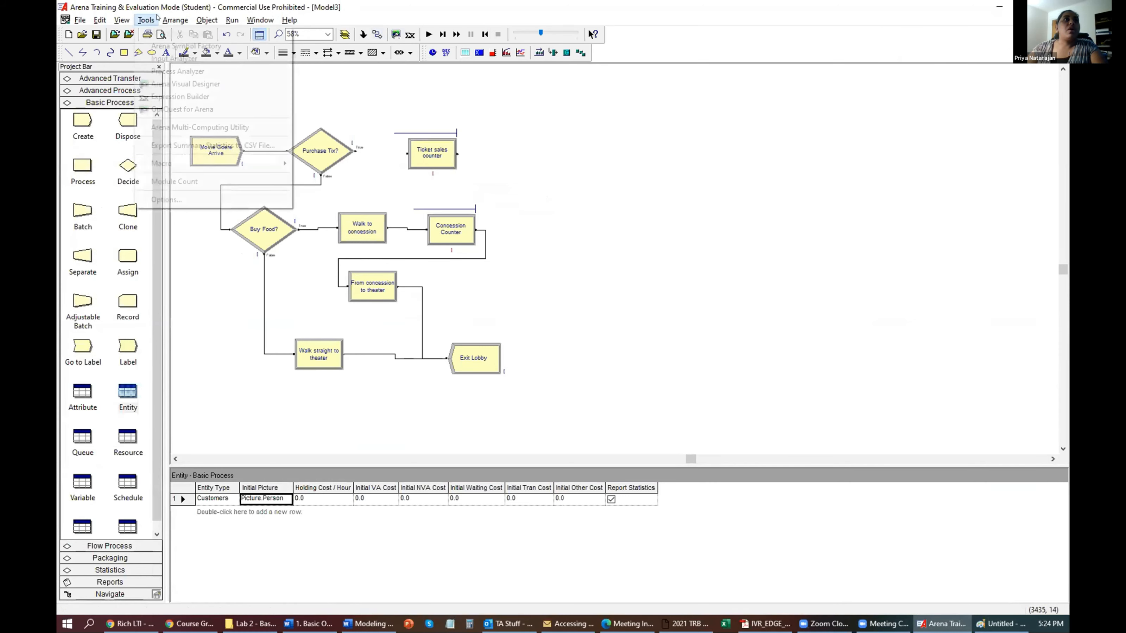
mouse_move(212, 22)
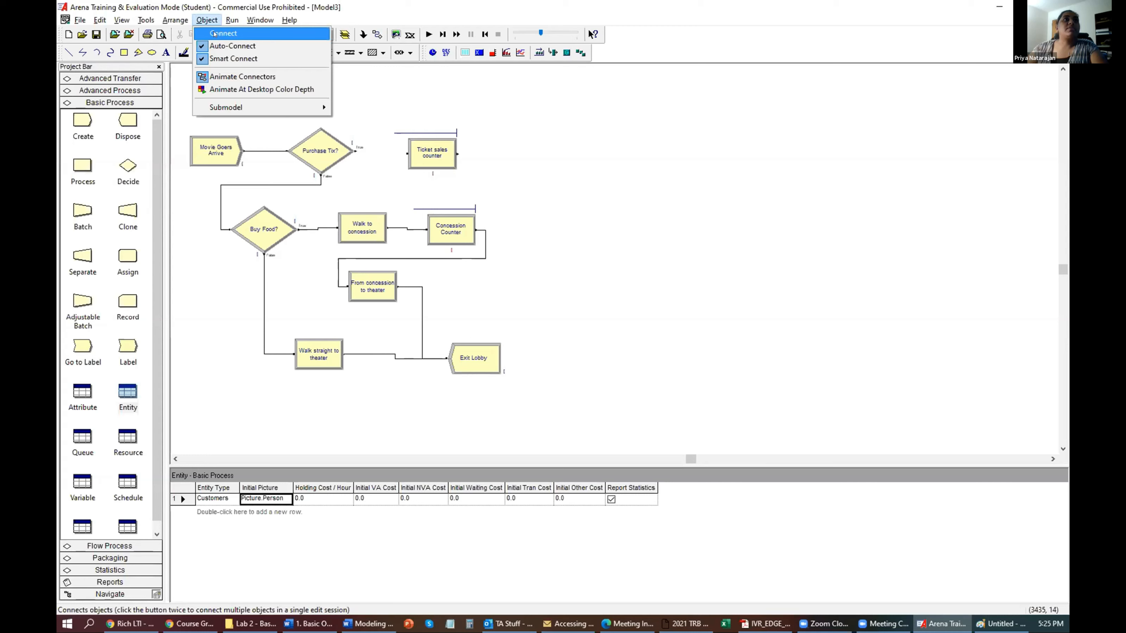
click(214, 34)
click(355, 151)
click(406, 153)
click(357, 90)
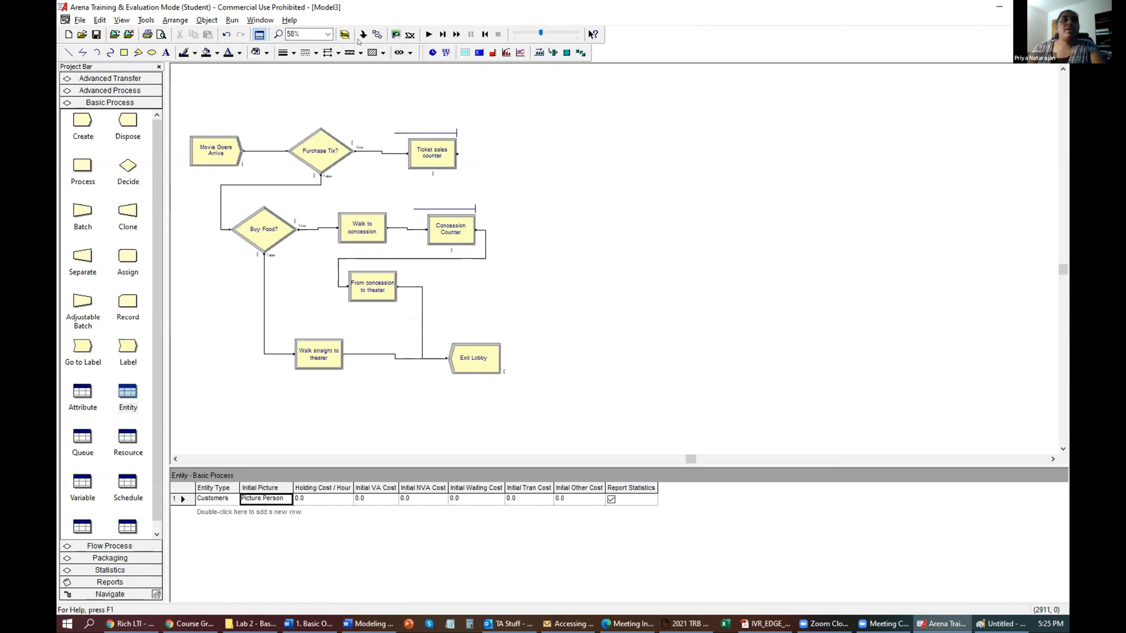
Delete the faulty connectors, including the Purchase Tix? False loop and Buy Food? True links.
click(378, 34)
click(319, 135)
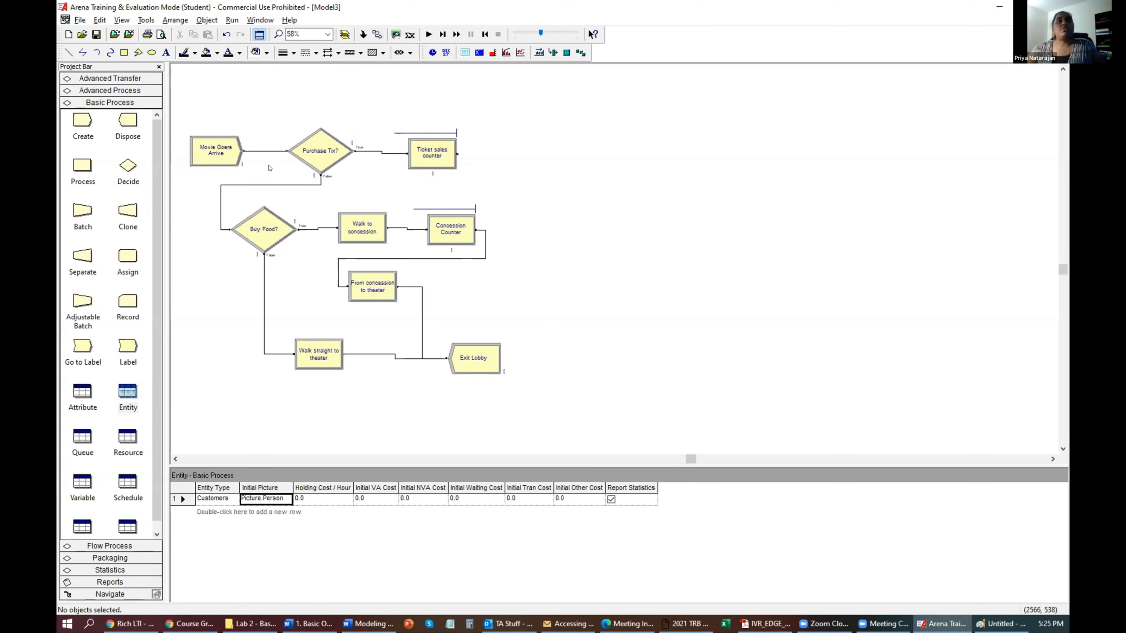
key(Delete)
click(374, 153)
click(374, 151)
key(Delete)
click(303, 186)
key(Delete)
click(316, 229)
key(Delete)
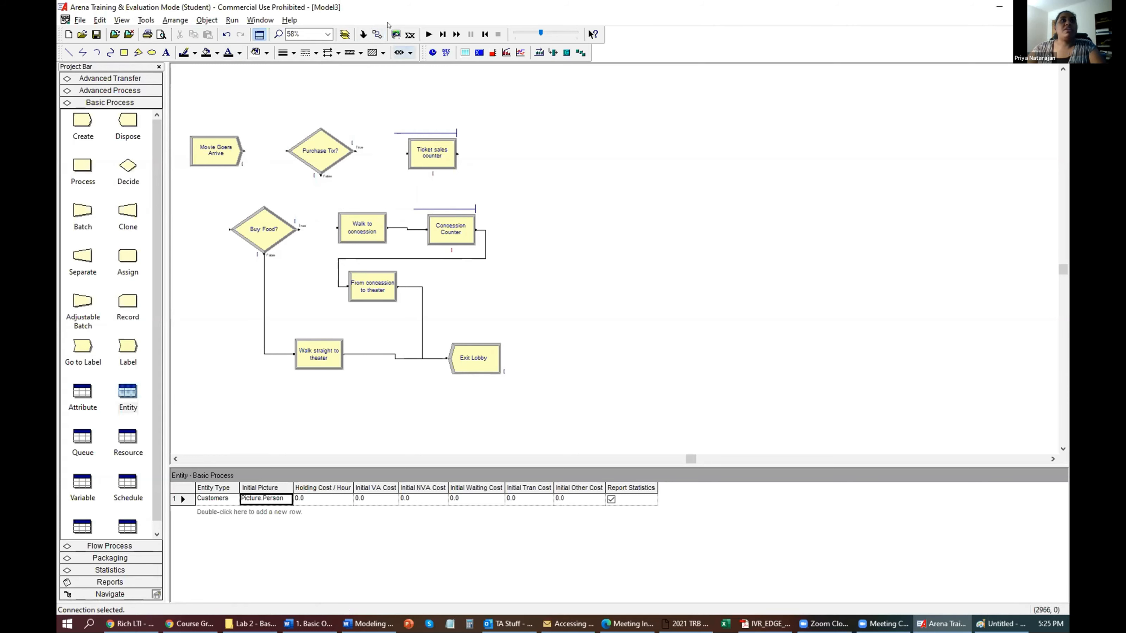
Chain Movie Goers Arrive, Purchase Tix?, Ticket sales counter, Buy Food? and Walk to concession with connectors.
click(377, 34)
click(244, 151)
click(287, 151)
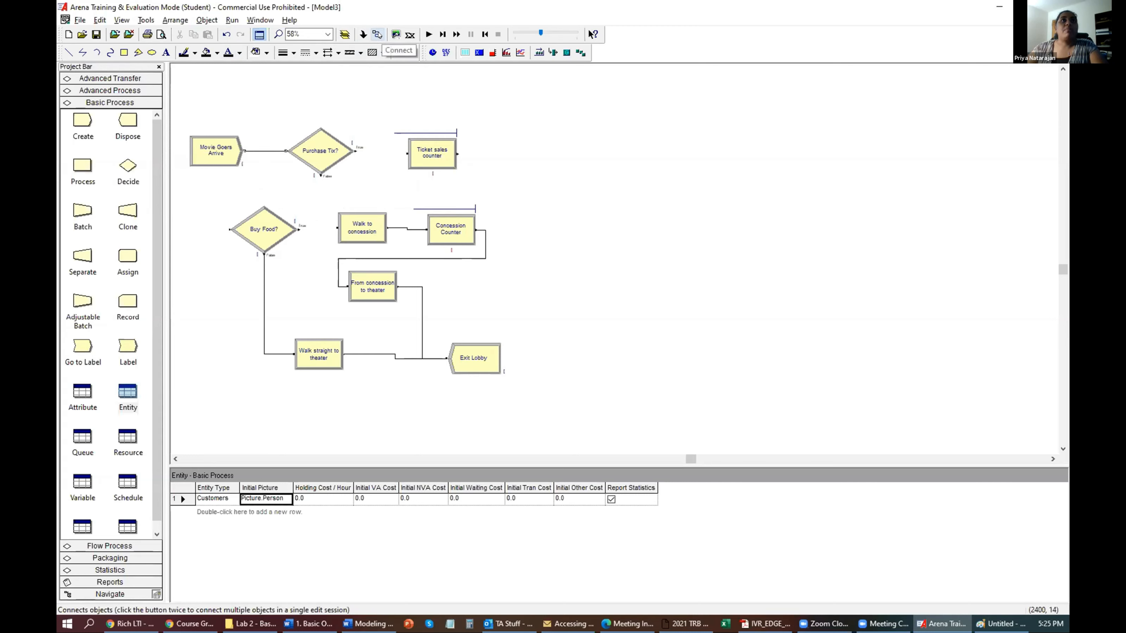
click(407, 153)
click(457, 153)
click(228, 229)
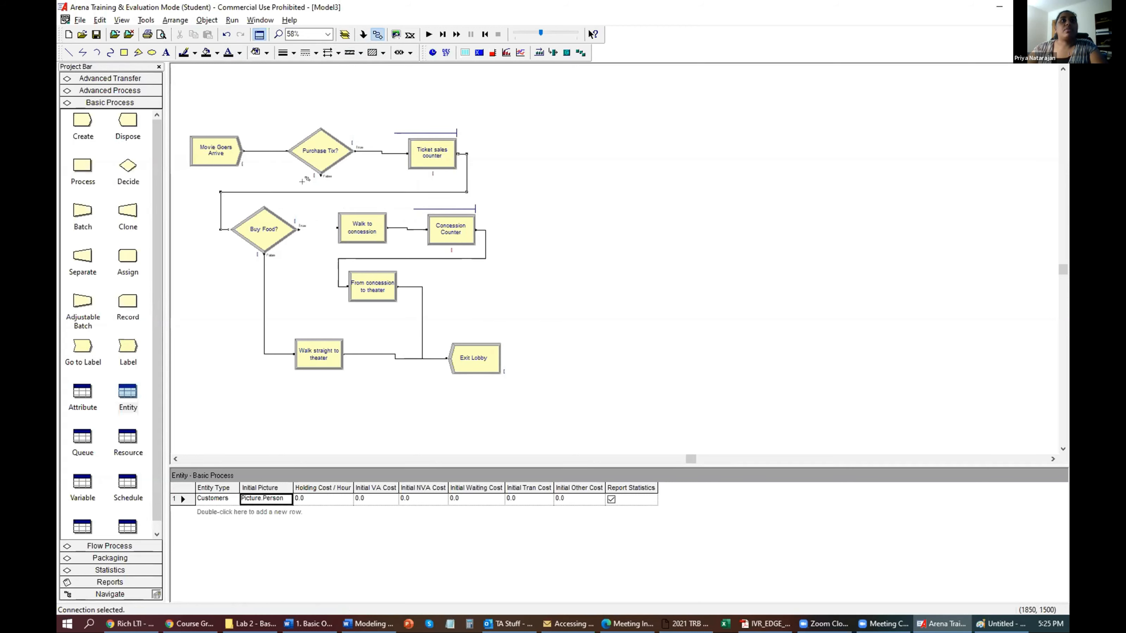
click(300, 229)
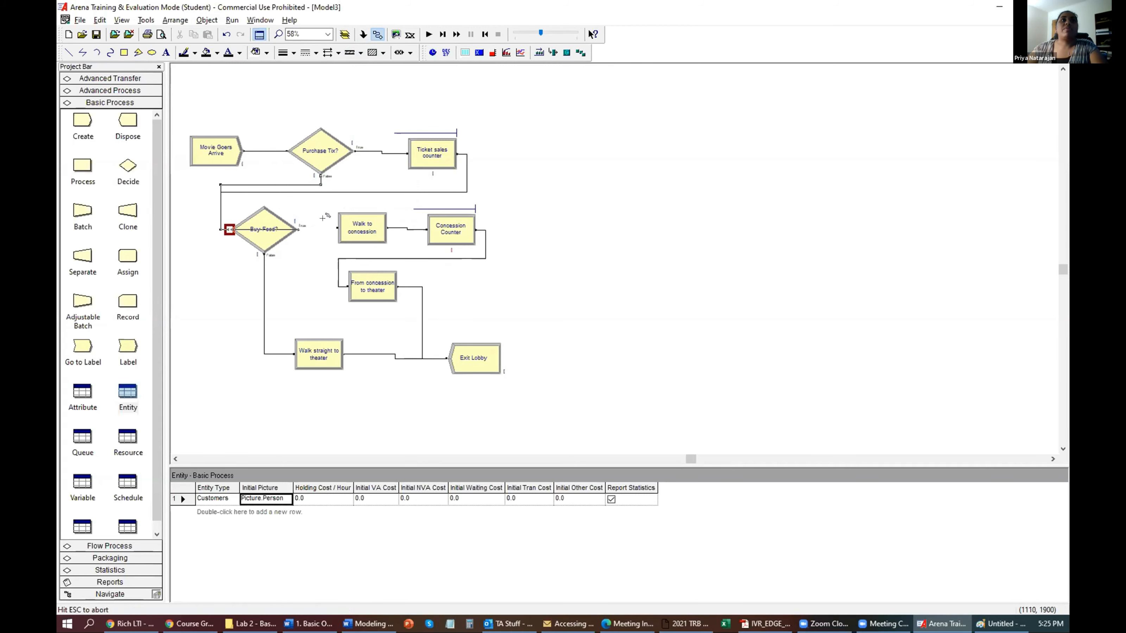
click(338, 228)
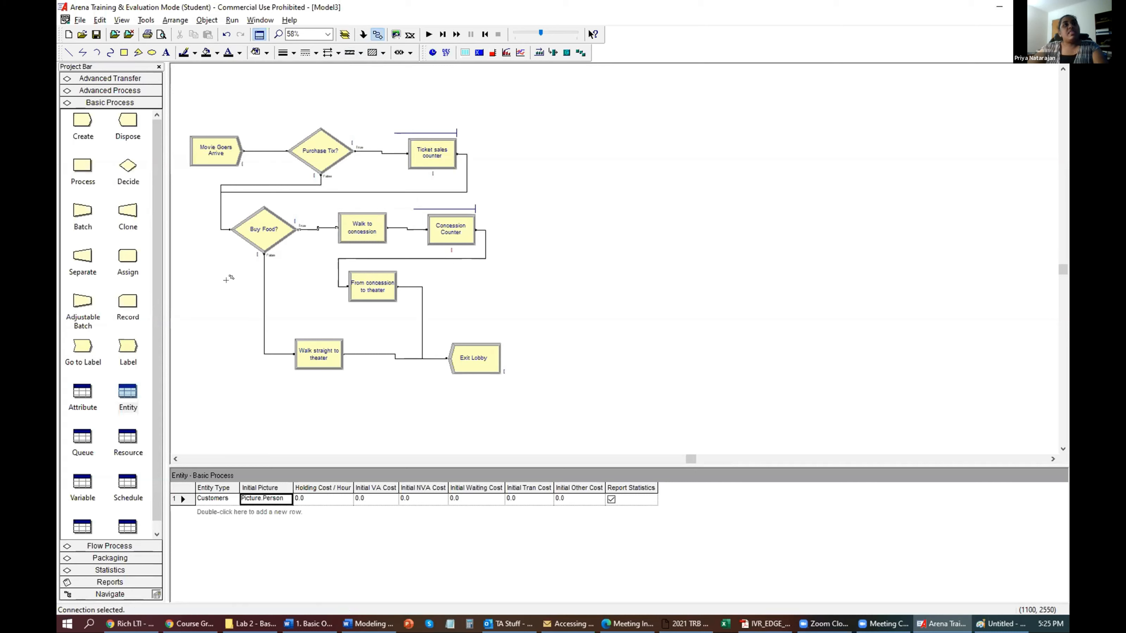
key(Escape)
click(231, 326)
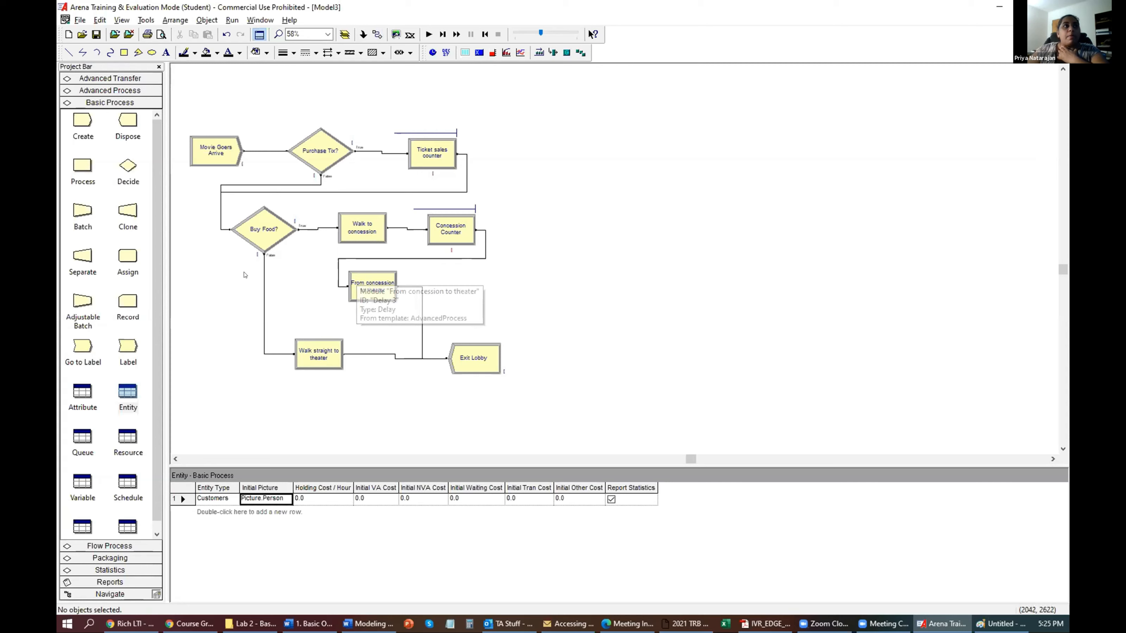
Remove the trial Process 3 module and connect Buy Food? False to Walk straight to theater.
drag(96, 170, 235, 305)
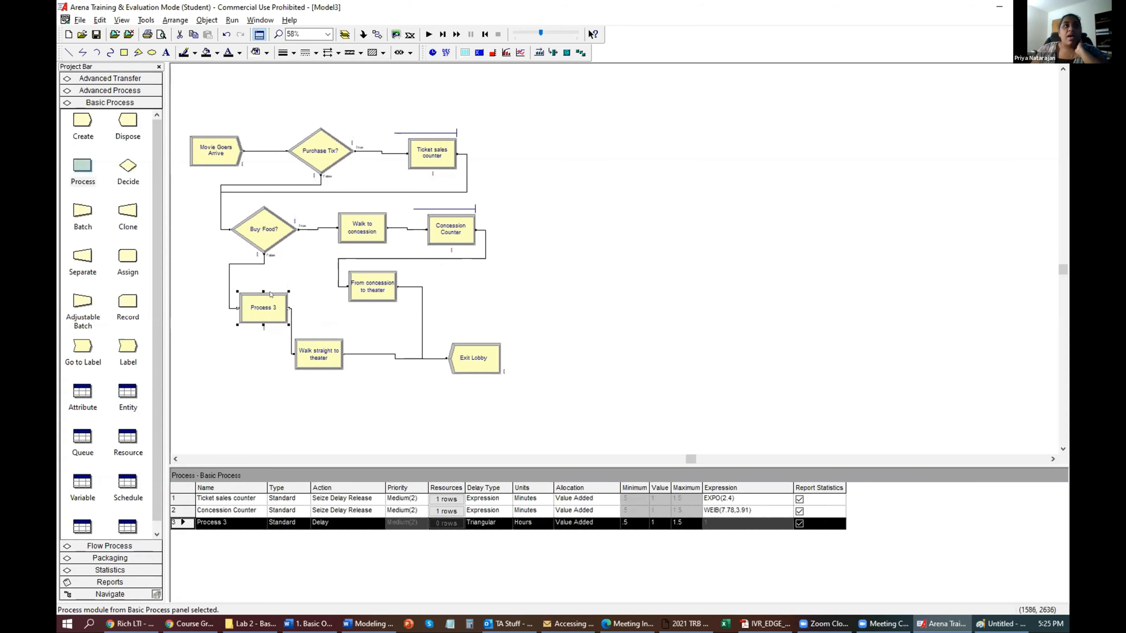
key(Delete)
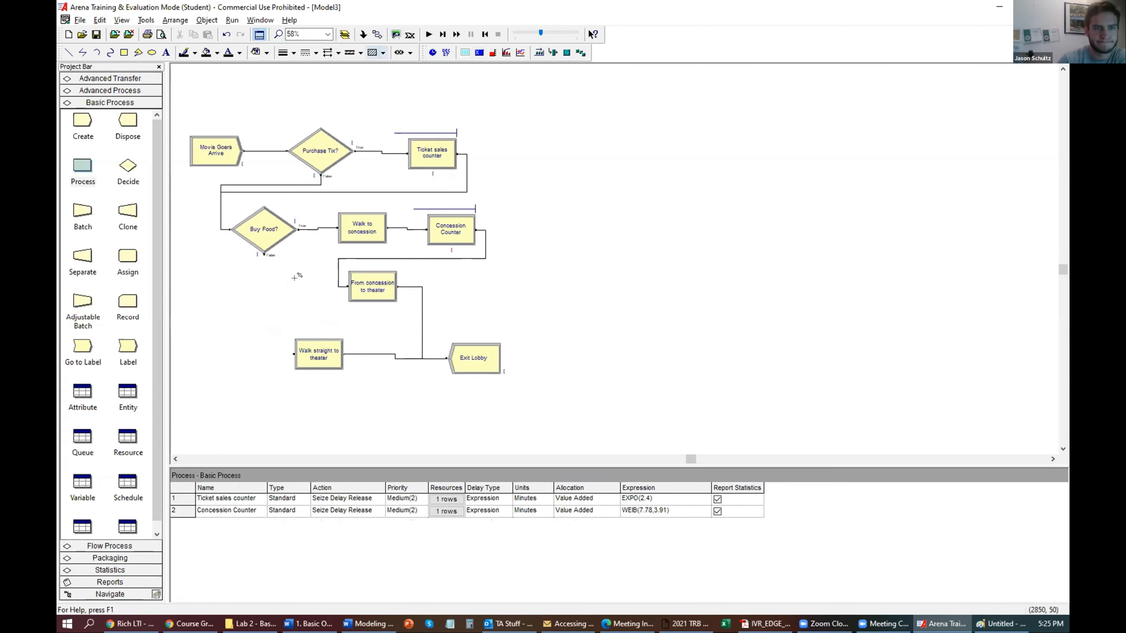
click(264, 255)
click(294, 354)
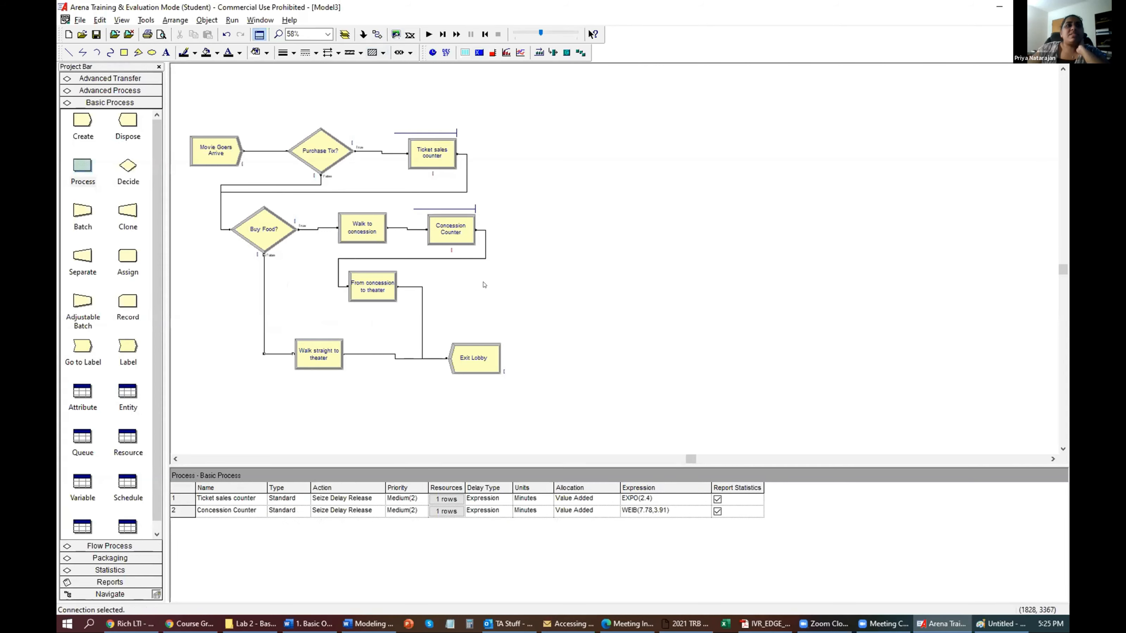
Delete Concession Counter's outgoing connector, then add and remove a trial Decide 3 module.
click(493, 258)
key(Delete)
click(456, 231)
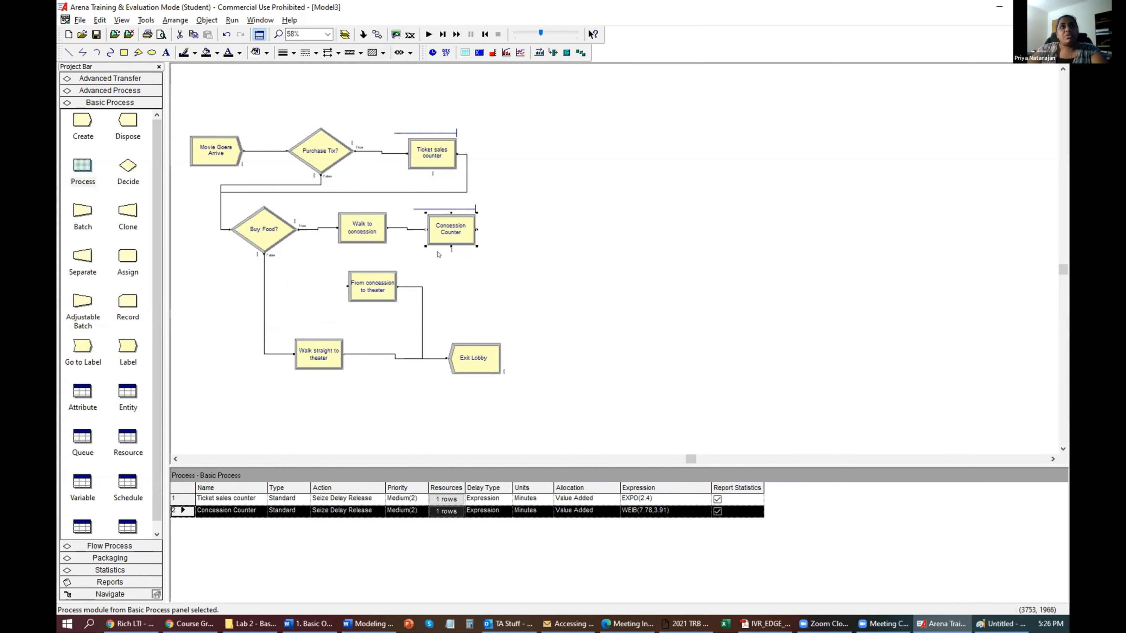
drag(128, 163, 523, 218)
click(549, 219)
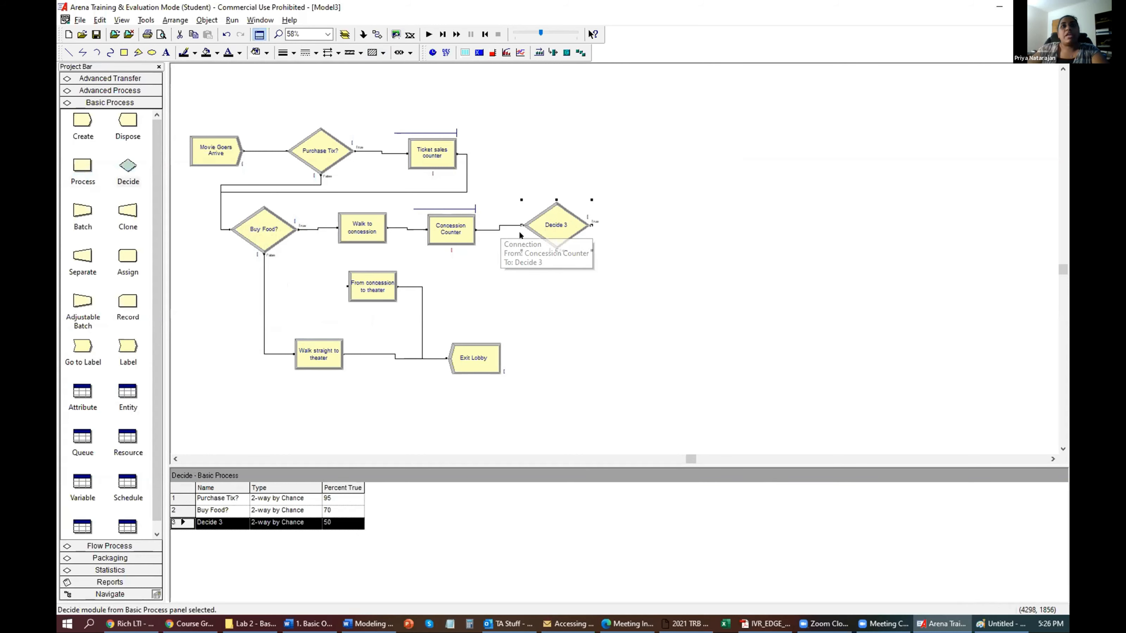
click(491, 230)
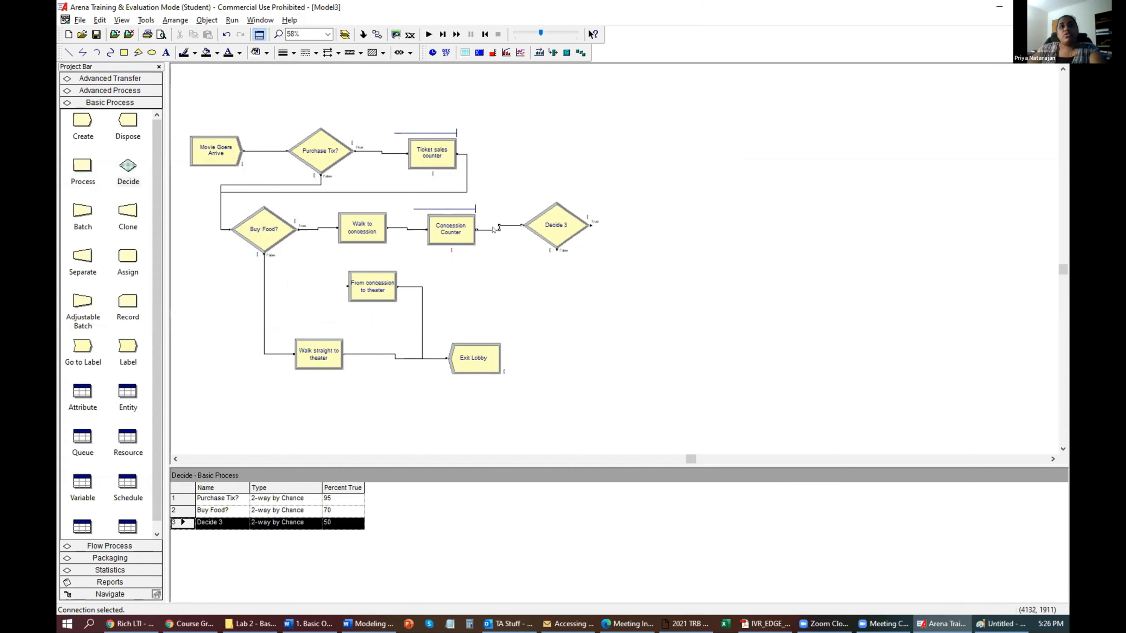
drag(544, 234, 543, 236)
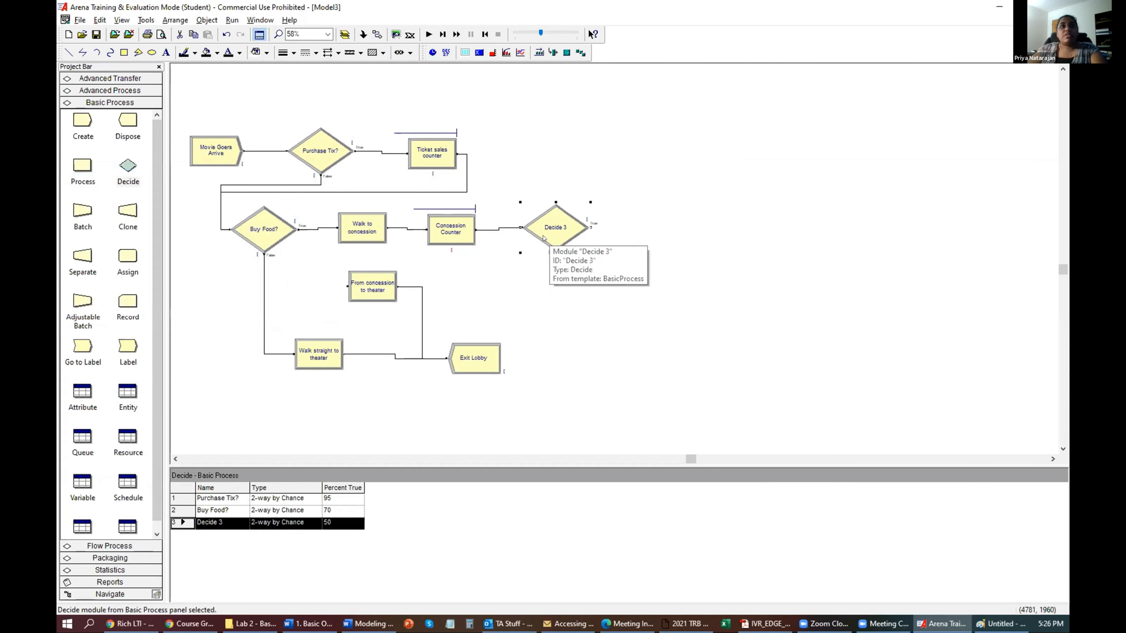
key(Delete)
Begin a connector from From concession to theater toward Concession Counter, then cancel it.
click(377, 35)
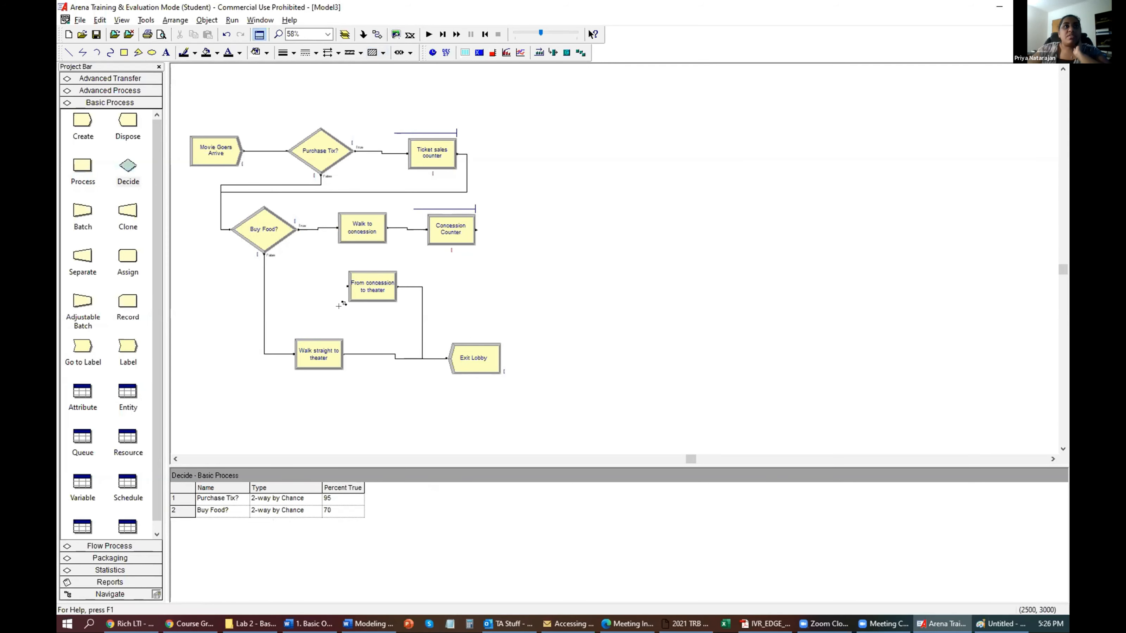
click(348, 286)
click(482, 225)
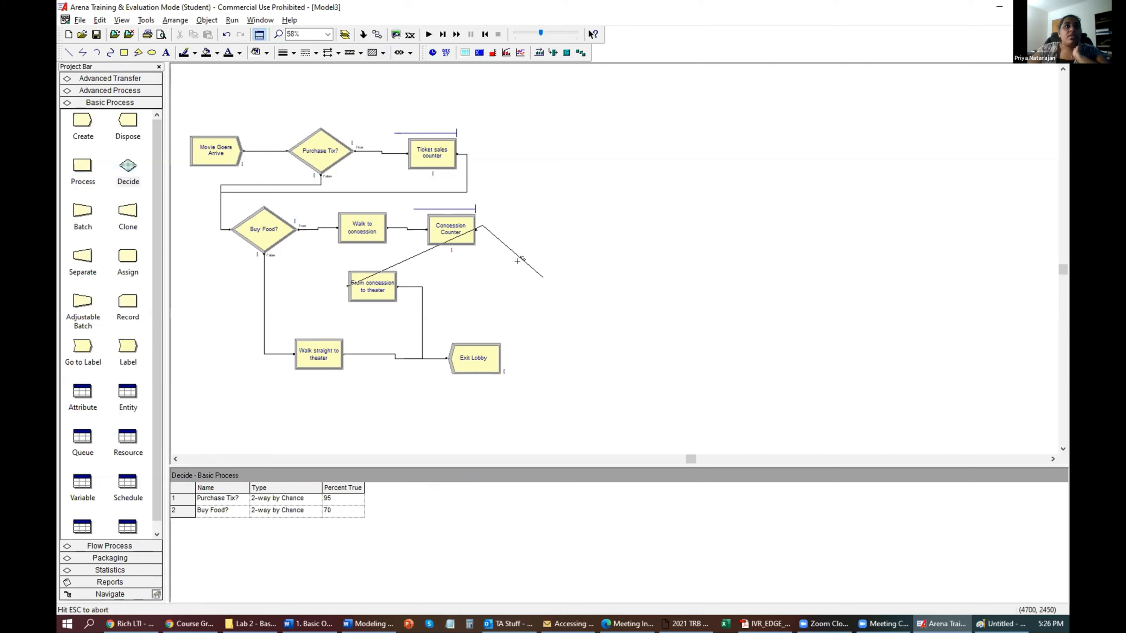
key(Escape)
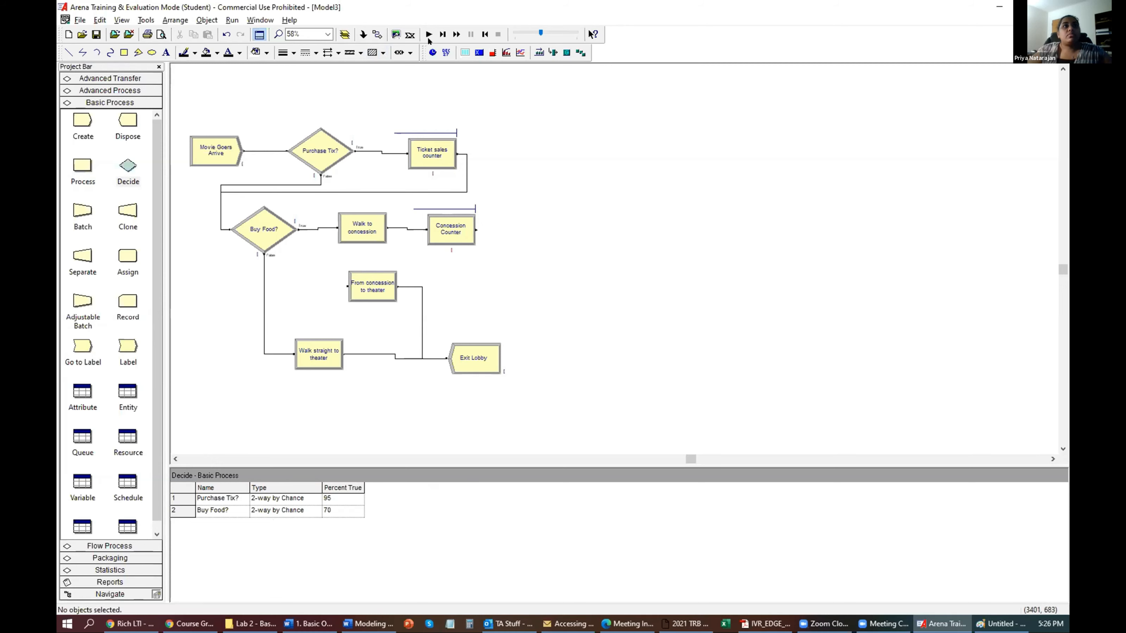
Connect Concession Counter to From concession to theater, then open the Run Setup dialog.
click(377, 34)
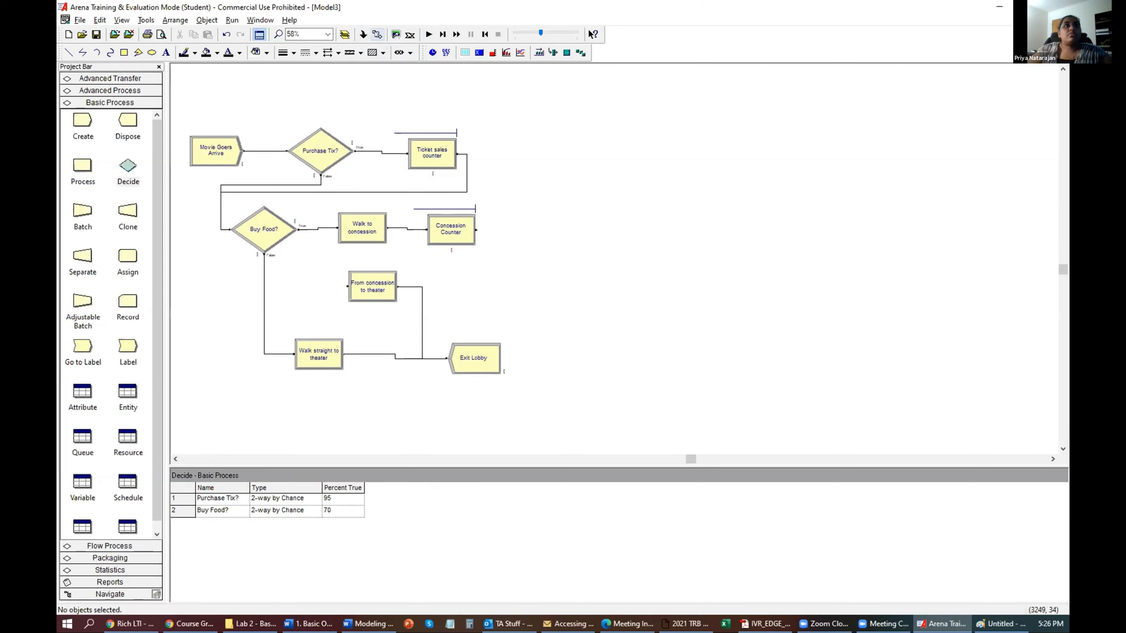
click(475, 229)
click(346, 286)
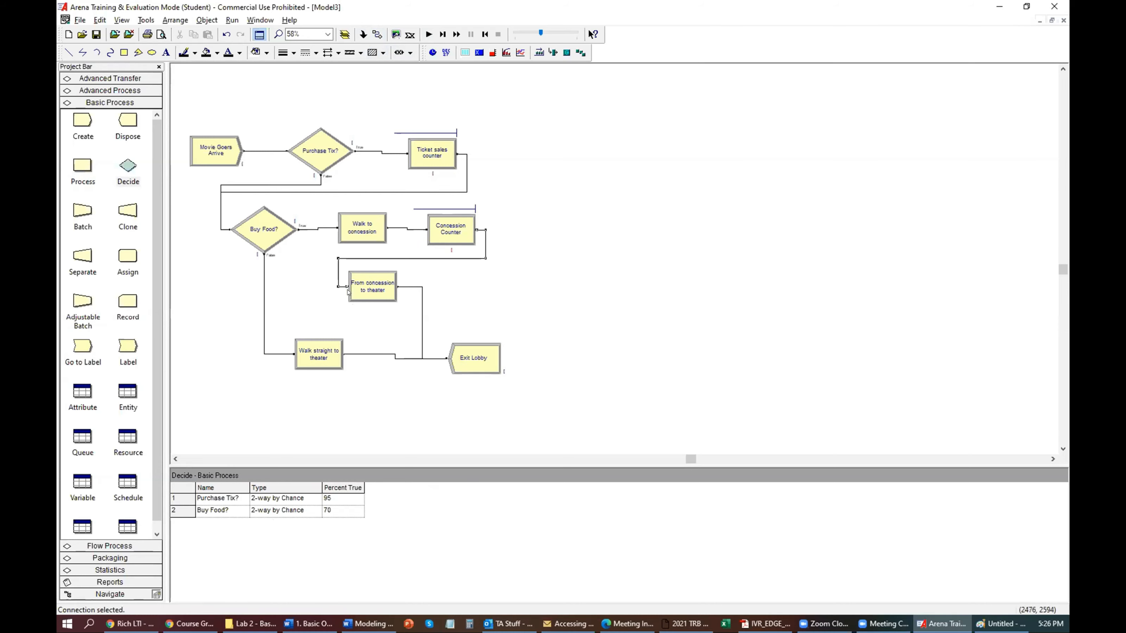
key(alt+r)
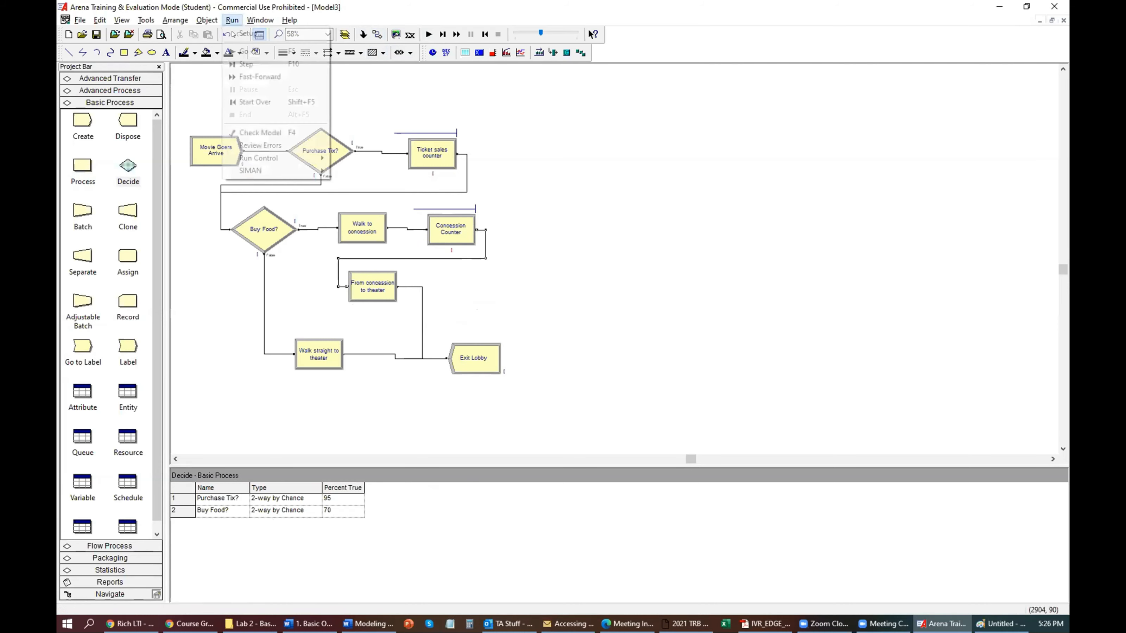
key(Return)
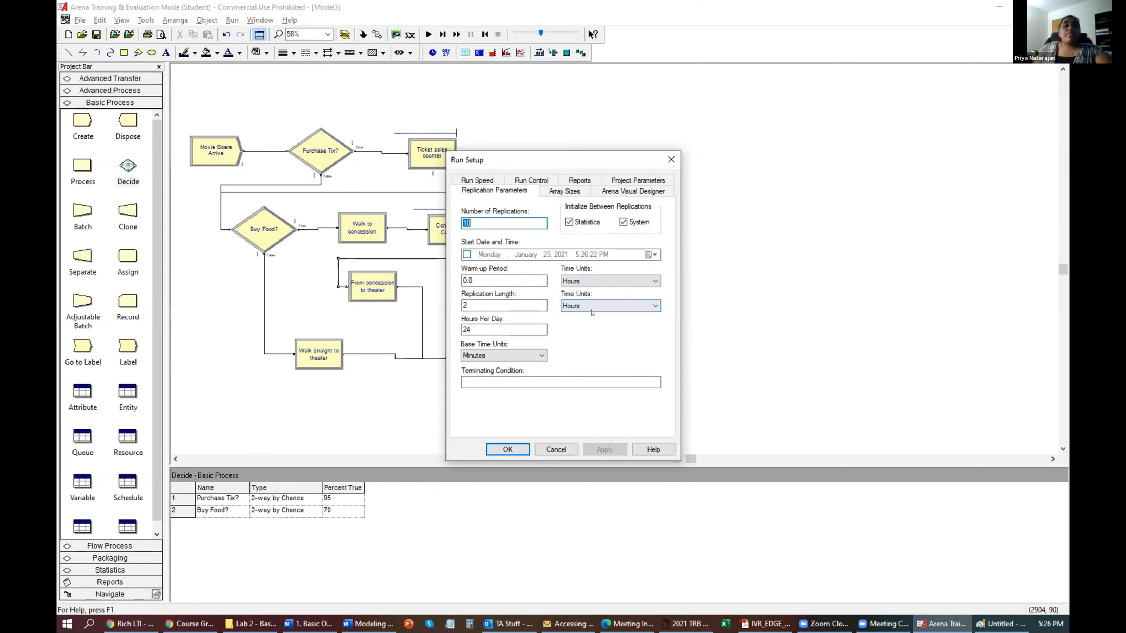
click(504, 354)
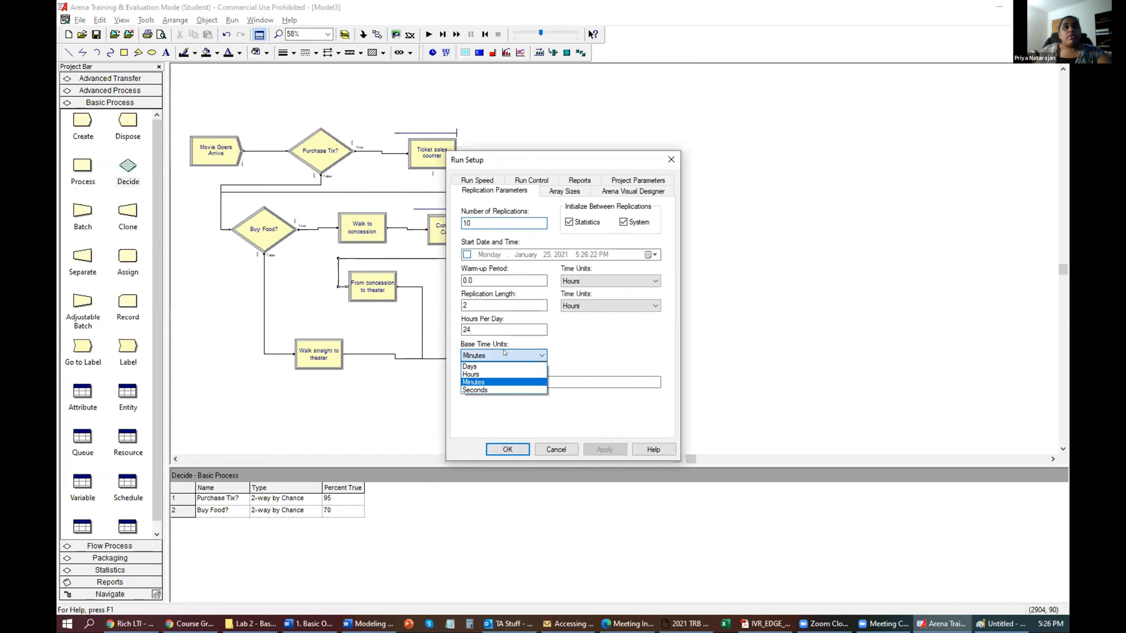
click(559, 360)
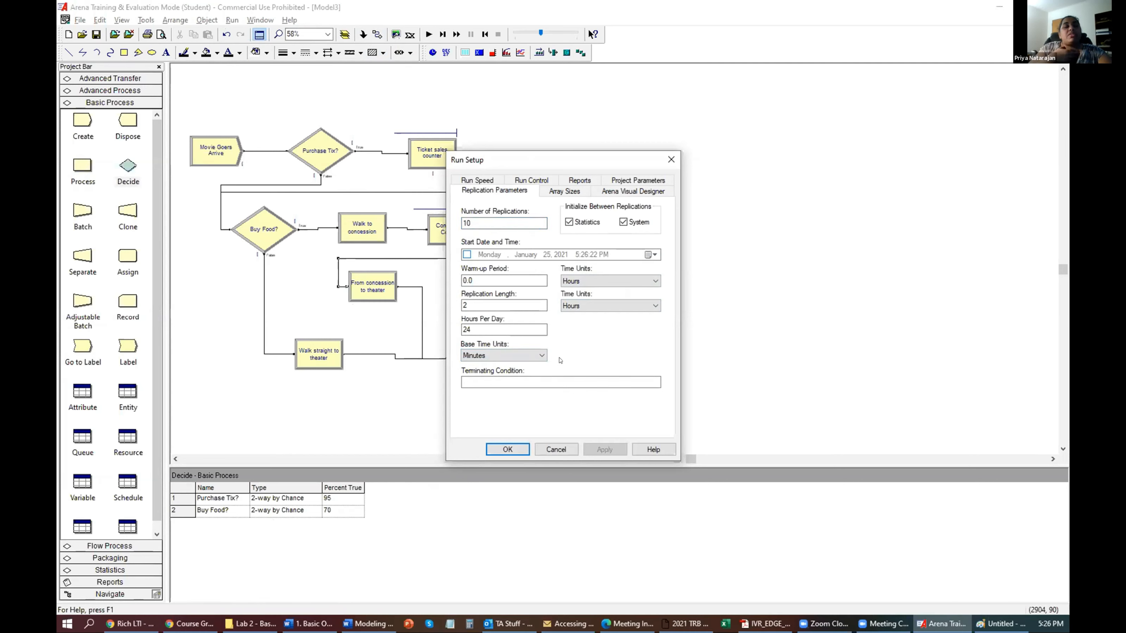